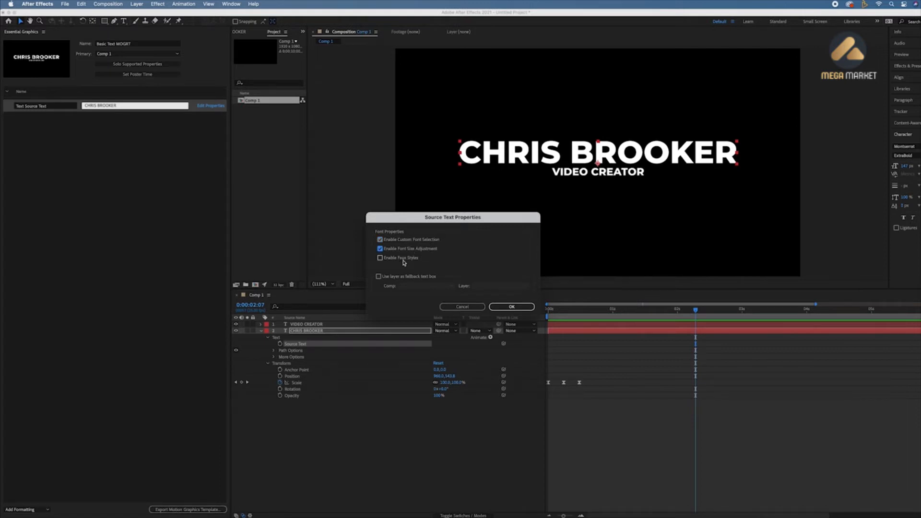
Accept the Montserrat ExtraBold, size 147 and faux style options for the title's source text control
{"action": "left_click", "coordinate": [511, 307]}
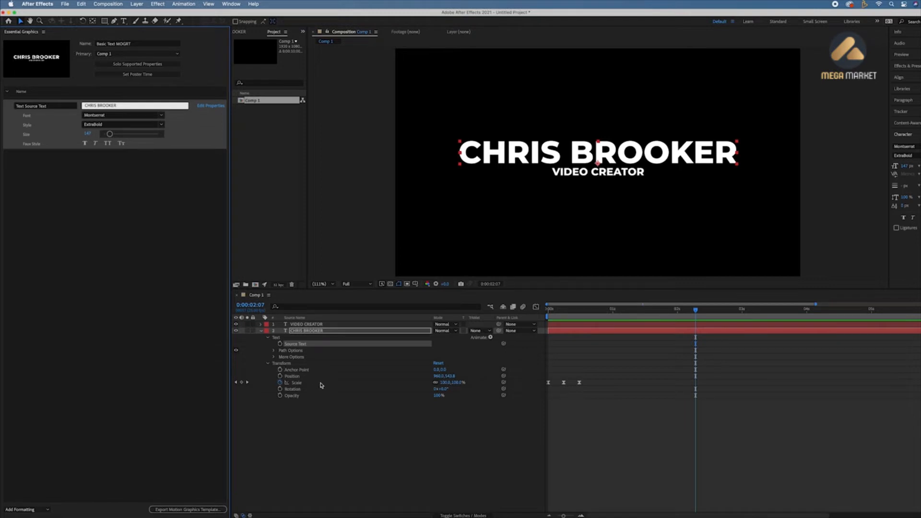
{"action": "left_click", "coordinate": [290, 370]}
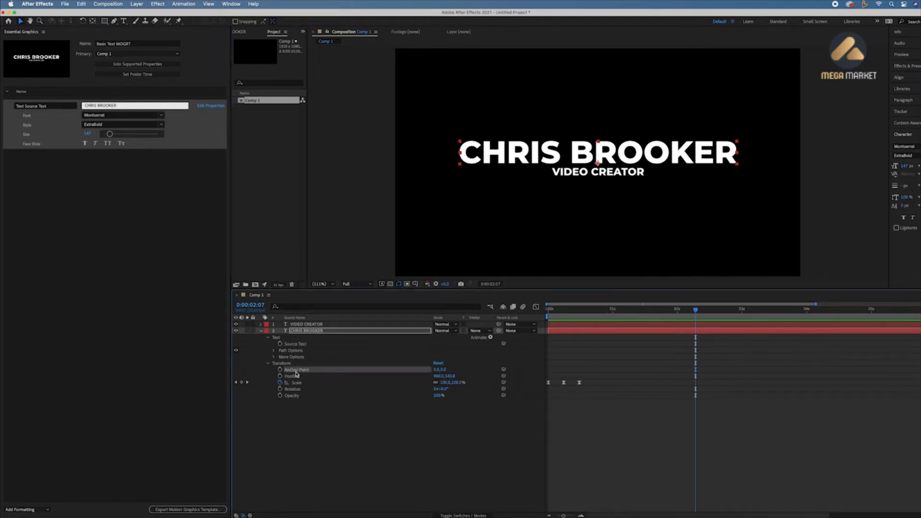
Add the title layer's Anchor Point and Position to Essential Graphics as template controls
{"action": "right_click", "coordinate": [298, 372]}
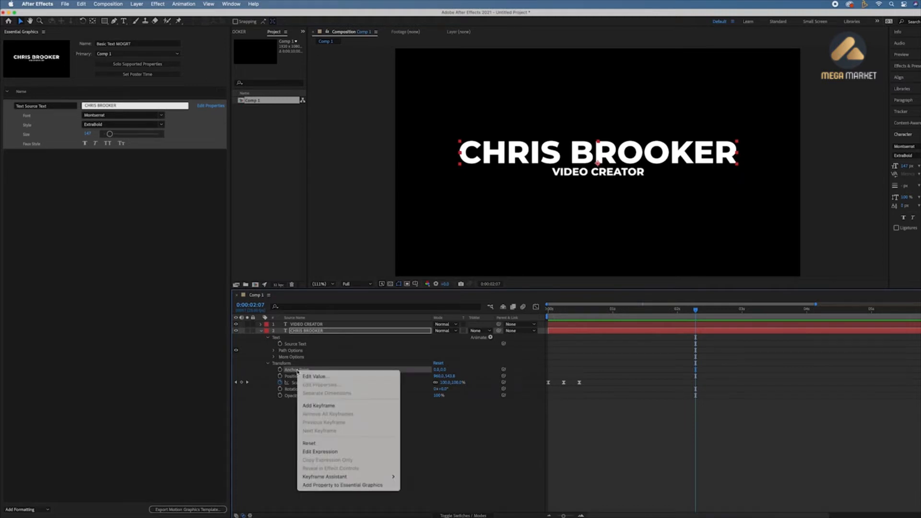
{"action": "left_click", "coordinate": [336, 485]}
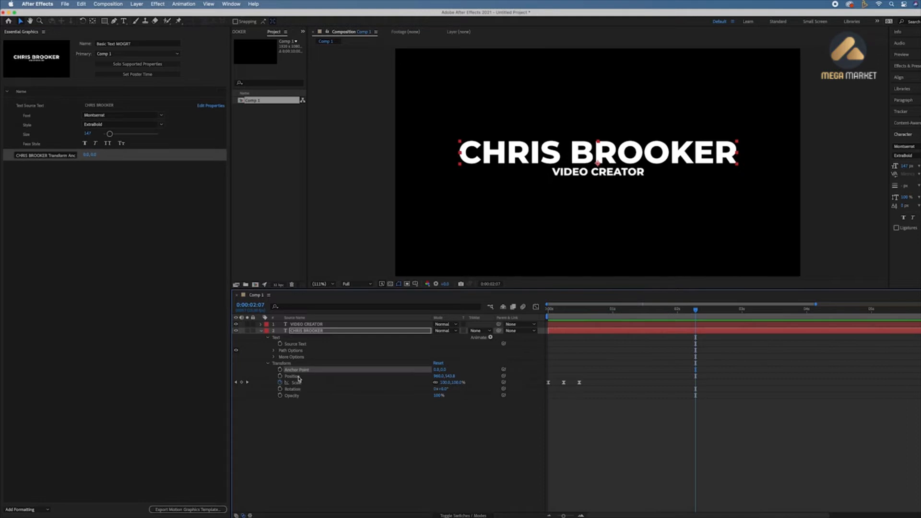
{"action": "right_click", "coordinate": [298, 377]}
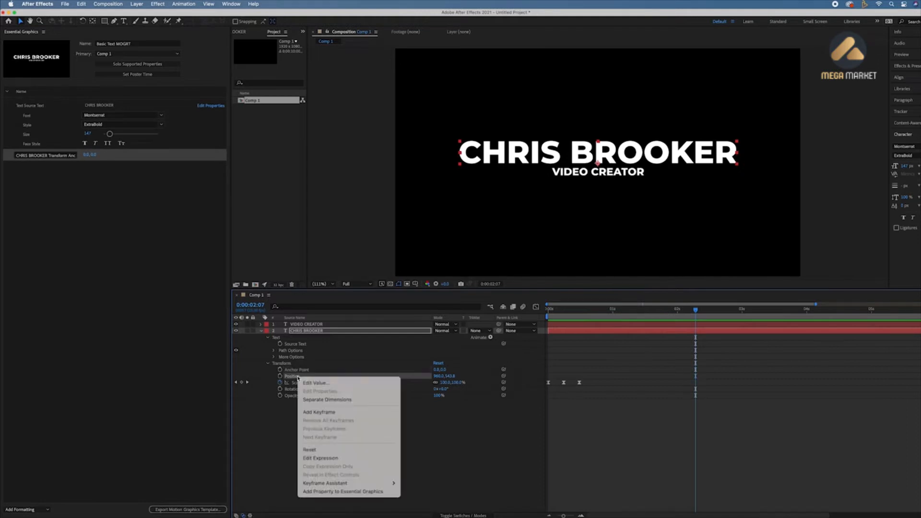
{"action": "left_click", "coordinate": [350, 491]}
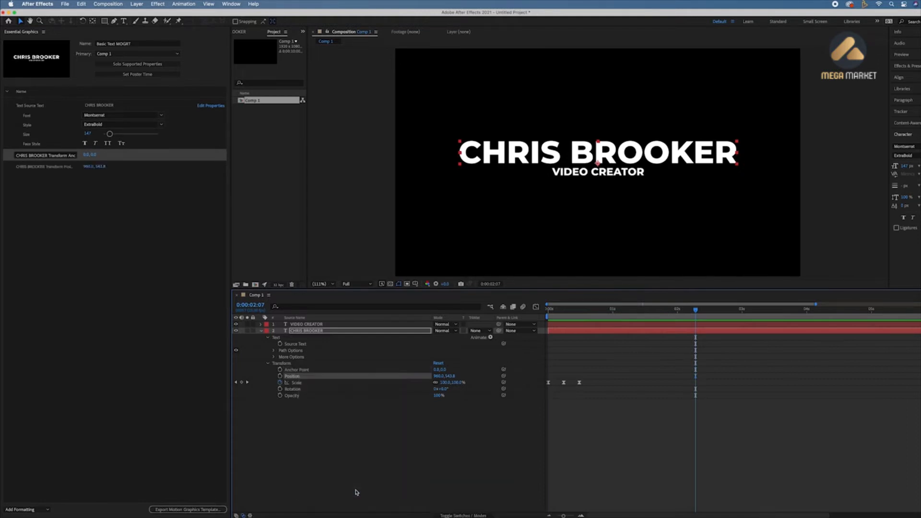
Try adding the keyframed Scale, accept the warning, then undo it
{"action": "right_click", "coordinate": [301, 385]}
{"action": "left_click", "coordinate": [355, 500]}
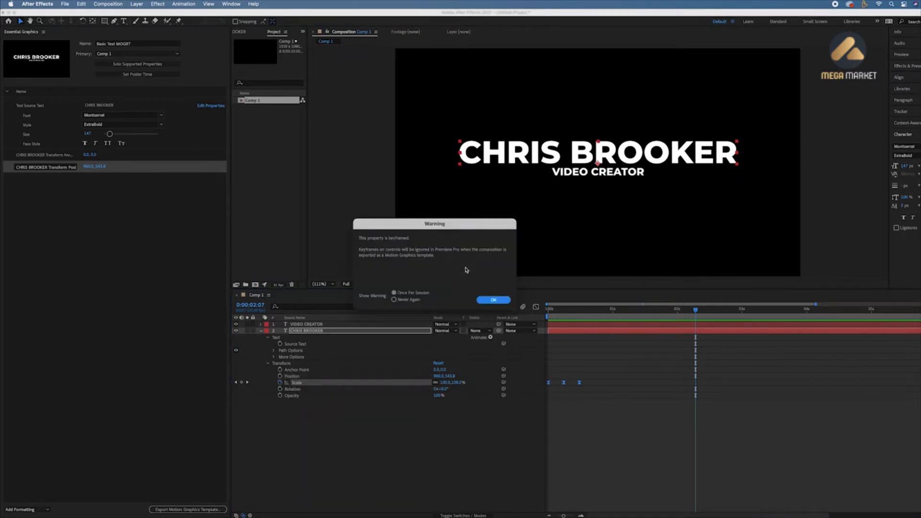
{"action": "left_click", "coordinate": [486, 301]}
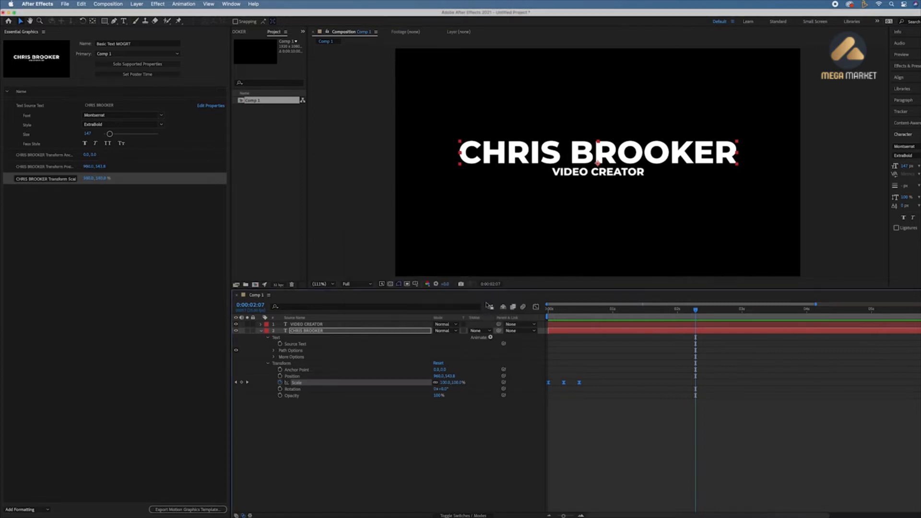
{"action": "left_click_drag", "start_coordinate": [635, 316], "coordinate": [696, 317]}
{"action": "key", "text": "super+z"}
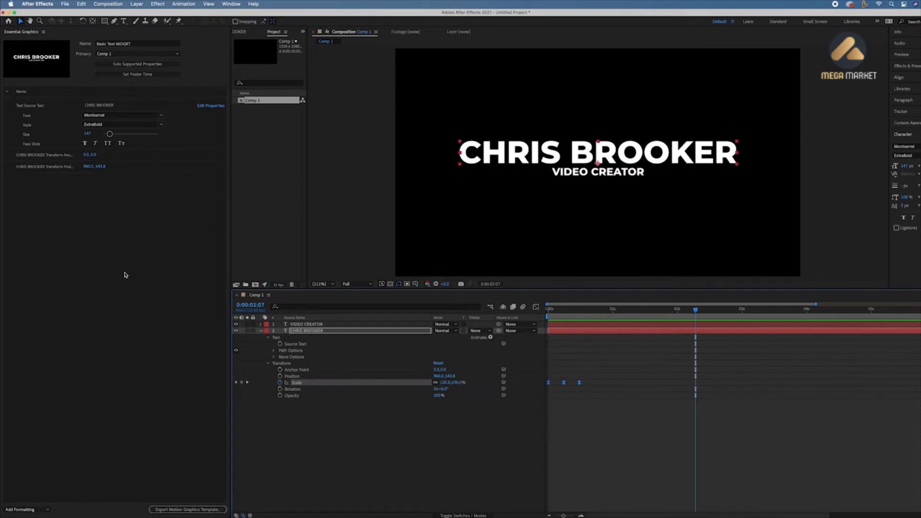
Add a Scale text animator to the title layer
{"action": "left_click", "coordinate": [491, 338]}
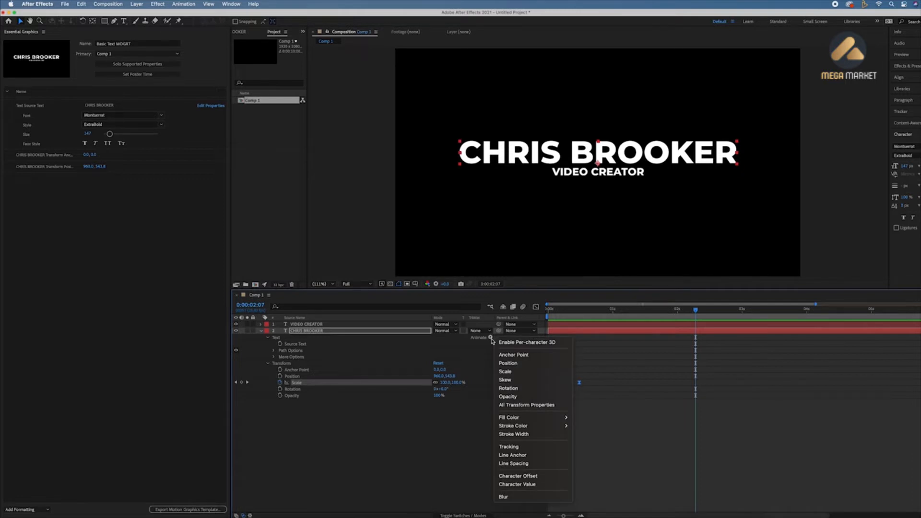
{"action": "left_click", "coordinate": [521, 373]}
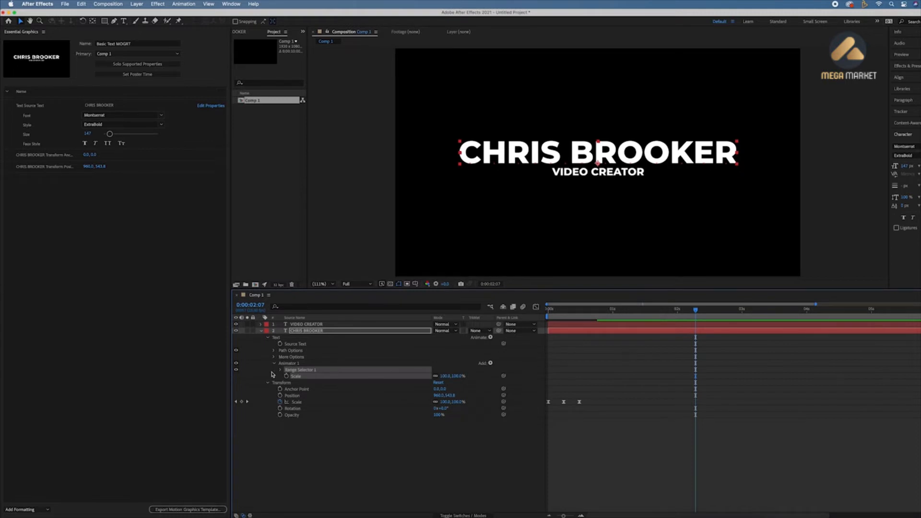
{"action": "left_click_drag", "start_coordinate": [271, 372], "coordinate": [301, 376]}
{"action": "left_click", "coordinate": [578, 379]}
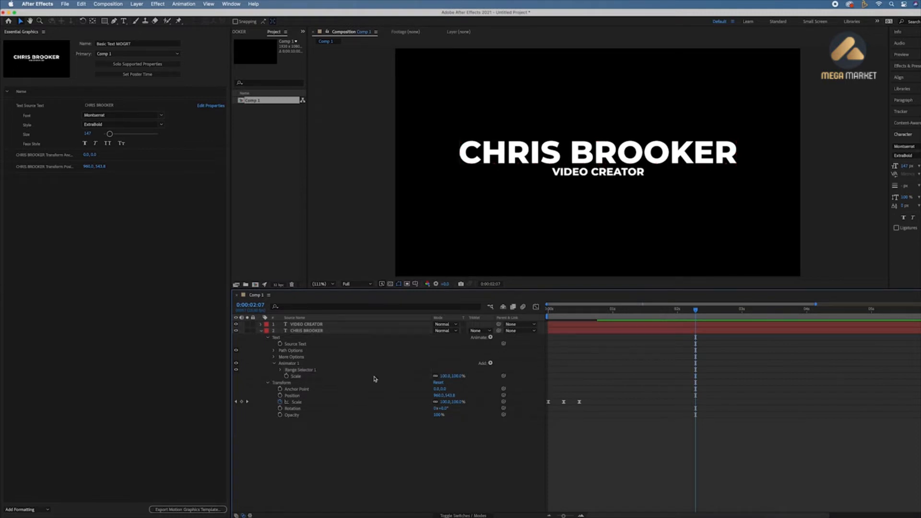
{"action": "left_click", "coordinate": [297, 377]}
Expose the animator's Scale (100.0, 100.0%) as a template control and test shrinking the title
{"action": "right_click", "coordinate": [297, 378]}
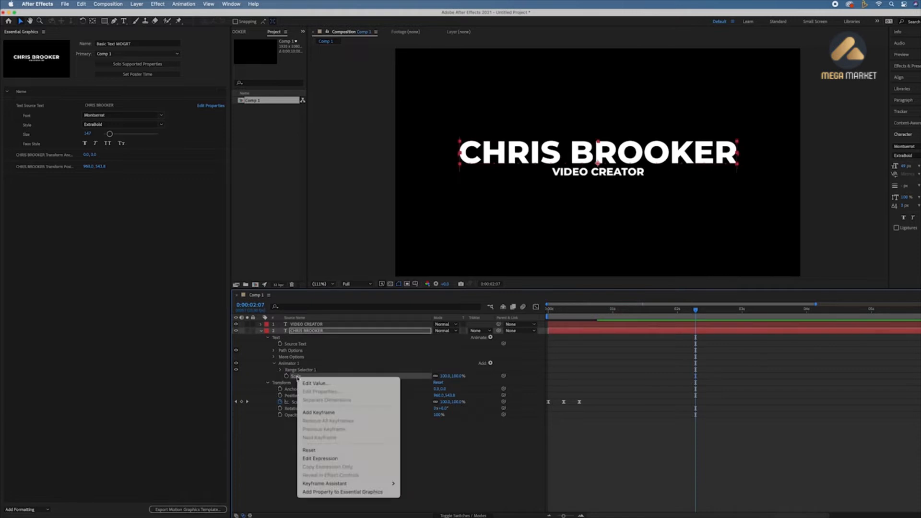
{"action": "left_click", "coordinate": [341, 492]}
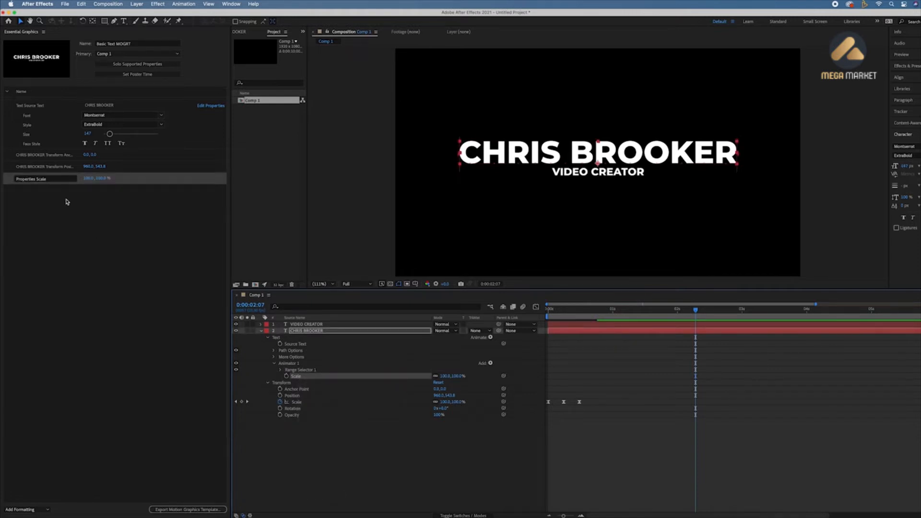
{"action": "mouse_move", "coordinate": [89, 179]}
{"action": "left_mouse_down"}
{"action": "mouse_move", "coordinate": [75, 179]}
{"action": "mouse_move", "coordinate": [87, 179]}
{"action": "left_mouse_up"}
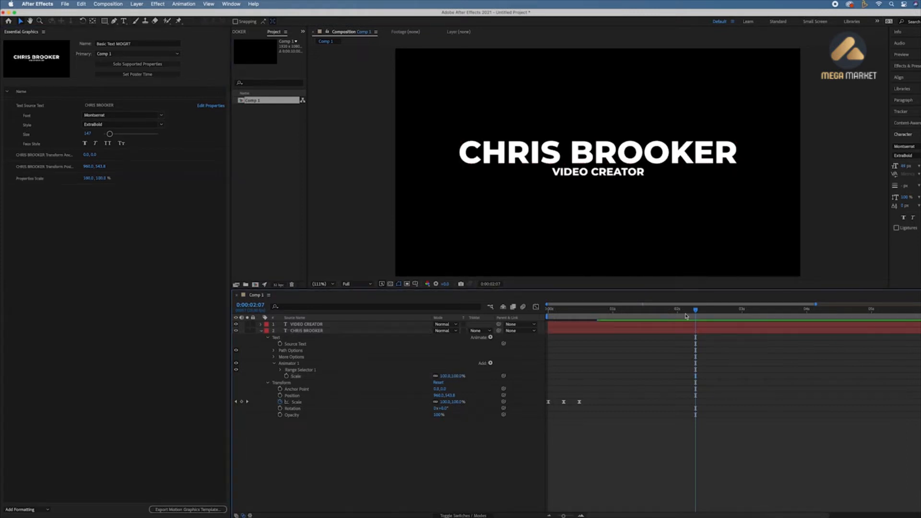
{"action": "left_click_drag", "start_coordinate": [690, 312], "coordinate": [560, 324]}
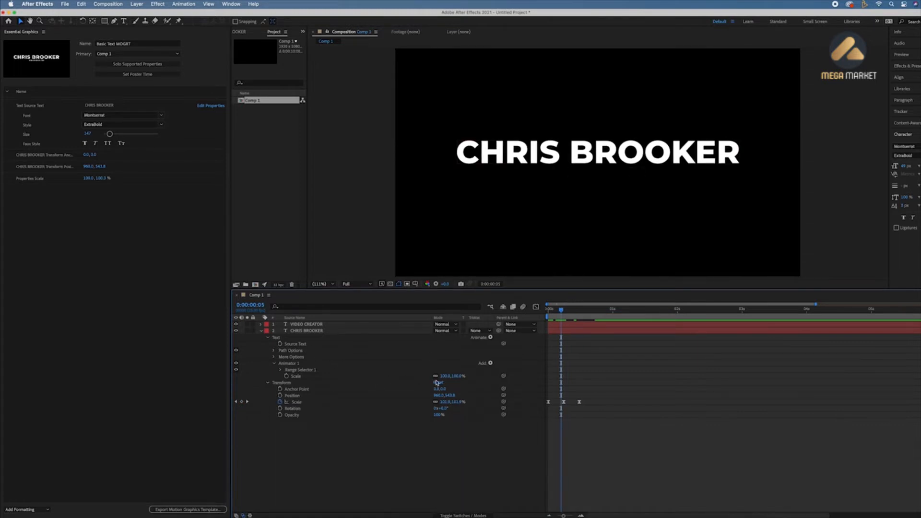
Add the title's Rotation (0x+0.0°) and Opacity (100%) as Essential Graphics controls
{"action": "left_click_drag", "start_coordinate": [447, 376], "coordinate": [435, 377]}
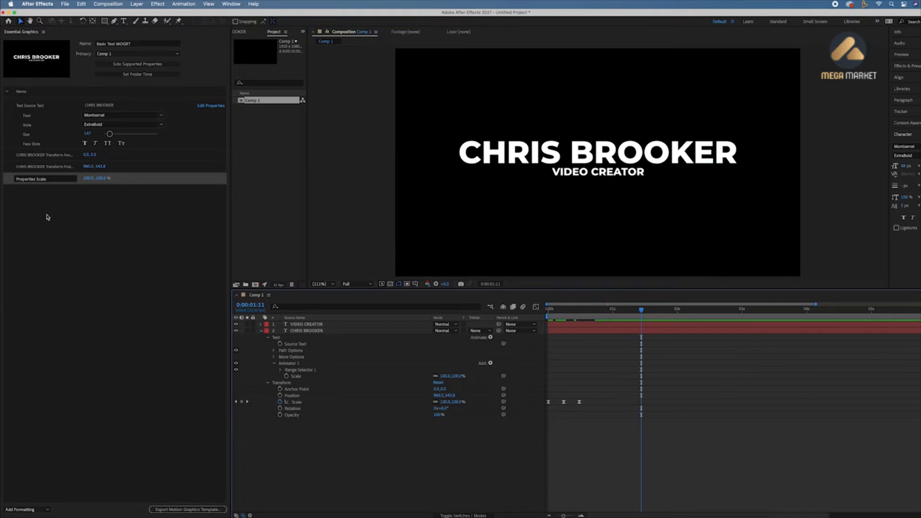
{"action": "left_click", "coordinate": [48, 218]}
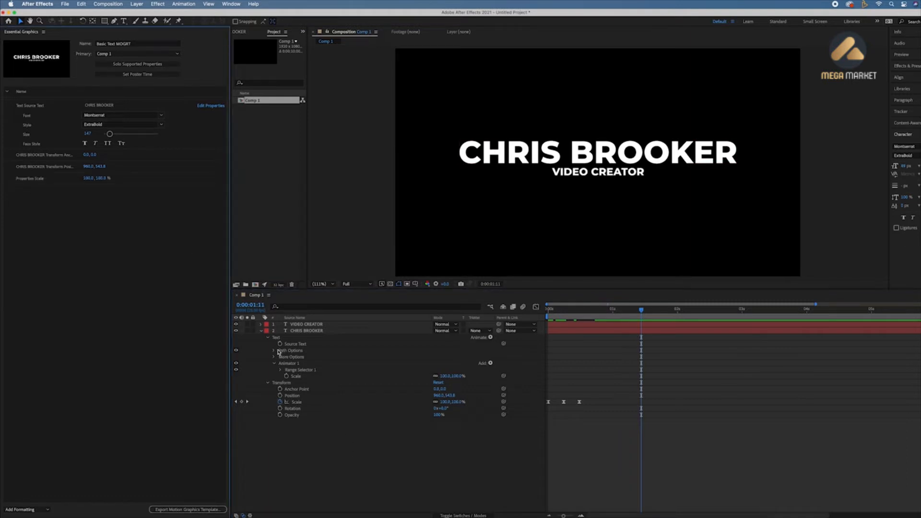
{"action": "left_click", "coordinate": [297, 409]}
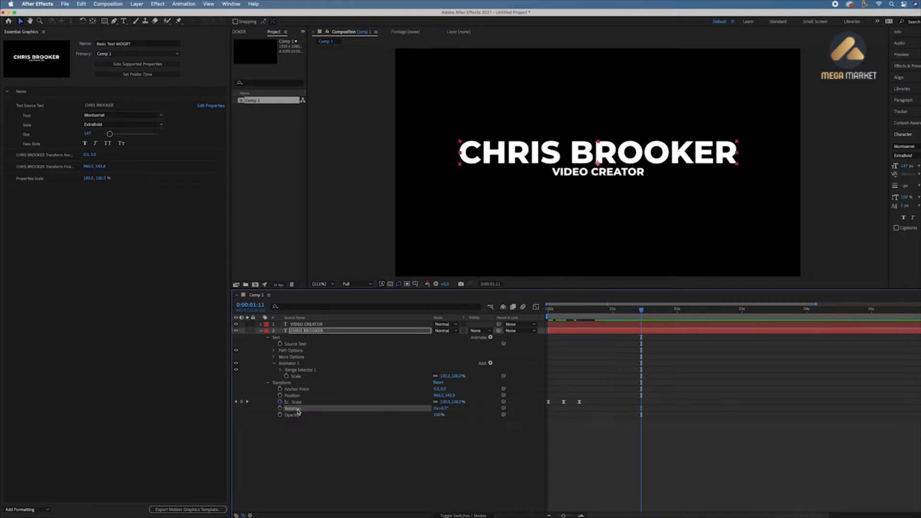
{"action": "right_click", "coordinate": [297, 411]}
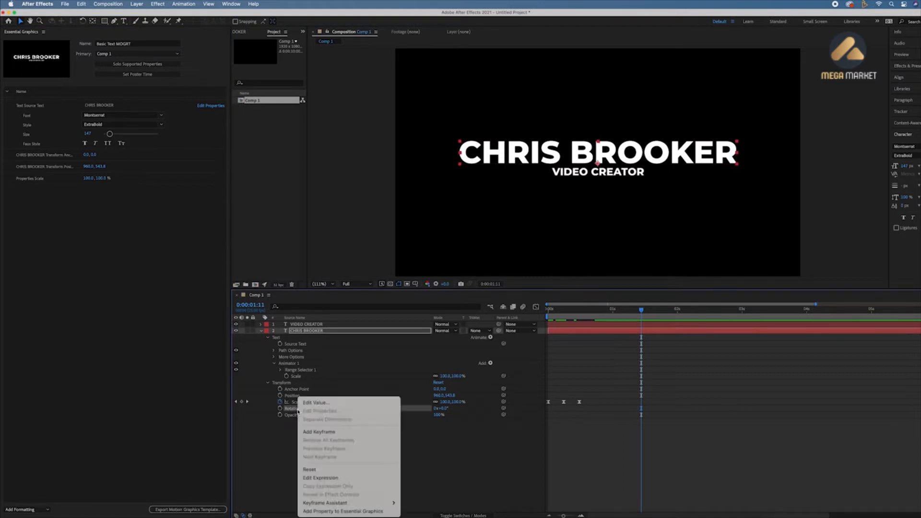
{"action": "left_click", "coordinate": [344, 512]}
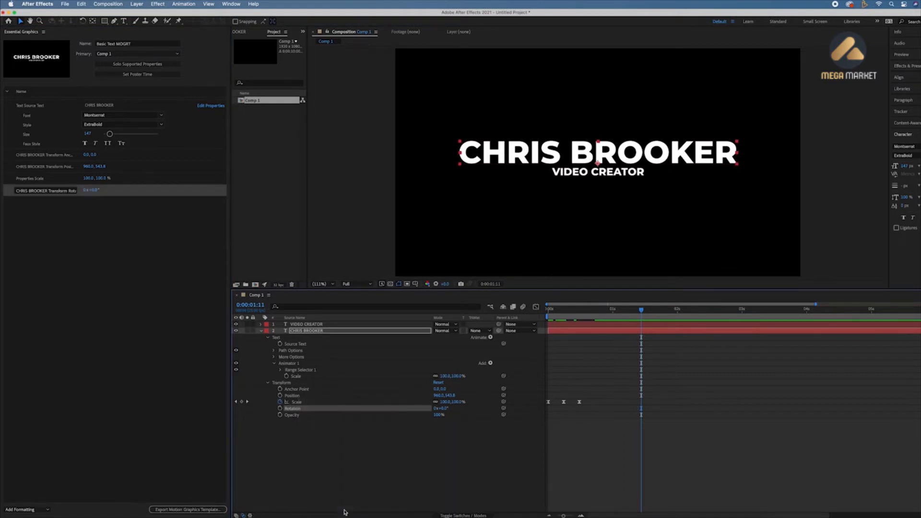
{"action": "left_click", "coordinate": [294, 415]}
{"action": "right_click", "coordinate": [294, 416]}
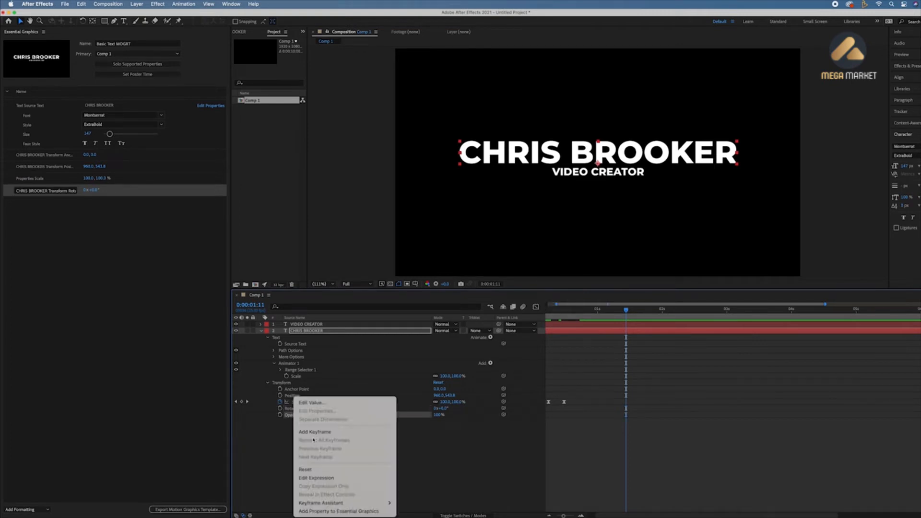
{"action": "left_click", "coordinate": [344, 512]}
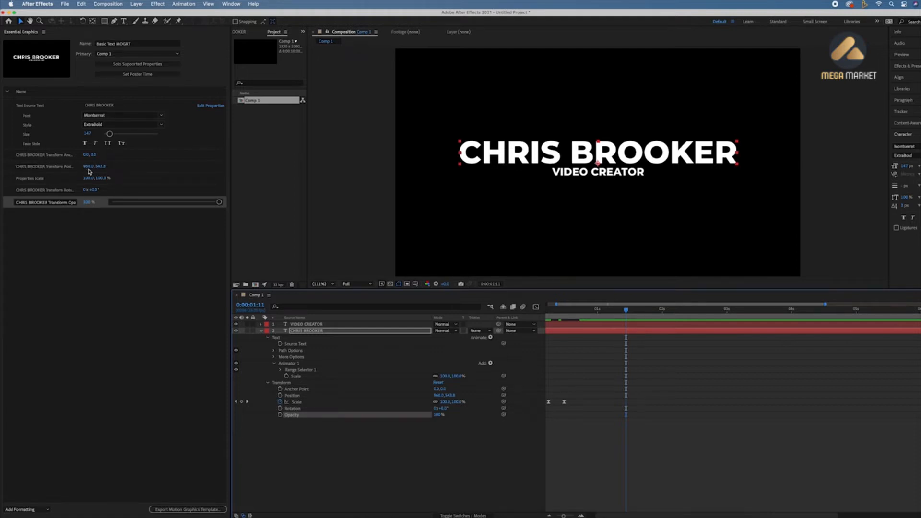
Trim 'Text' from the source text control name and rename the anchor control 'Anchor Point'
{"action": "left_click", "coordinate": [33, 107]}
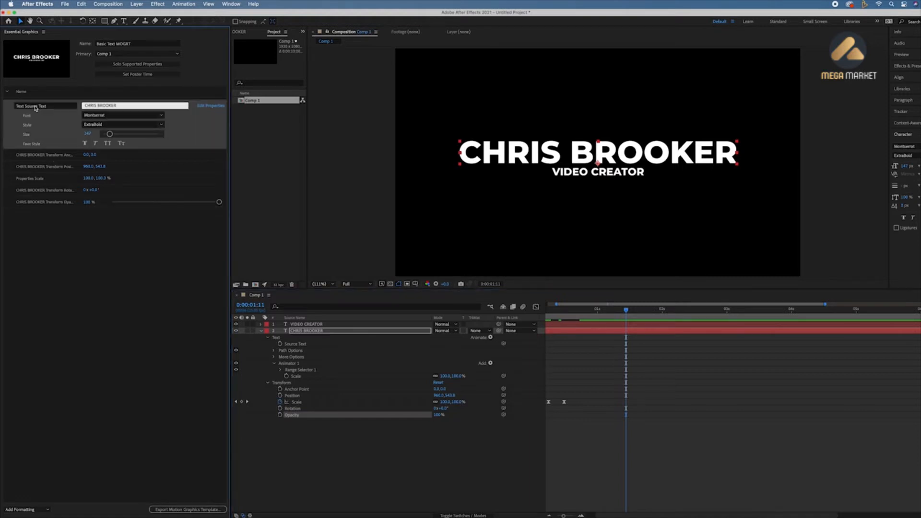
{"action": "left_click", "coordinate": [27, 106]}
{"action": "left_click_drag", "start_coordinate": [26, 106], "coordinate": [6, 107]}
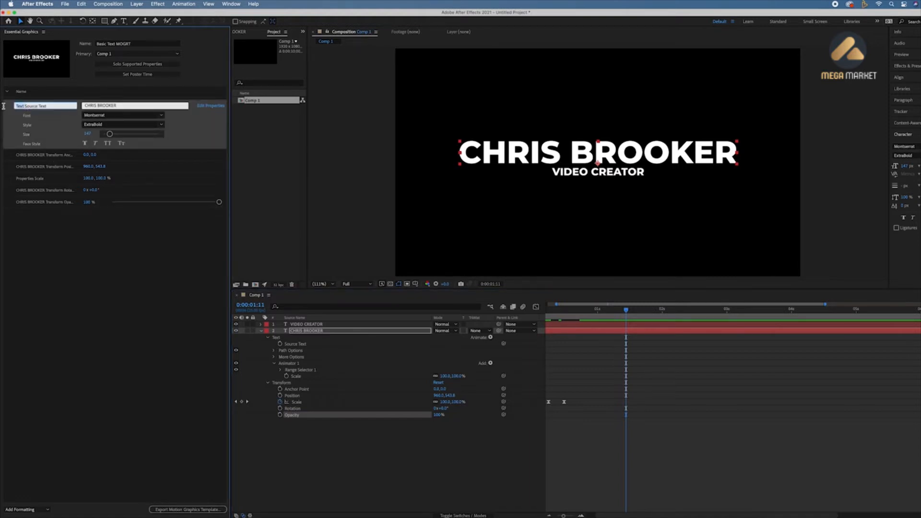
{"action": "key", "text": "BackSpace"}
{"action": "left_click", "coordinate": [57, 159]}
{"action": "left_click", "coordinate": [67, 155]}
{"action": "type", "text": "Anchor Point"}
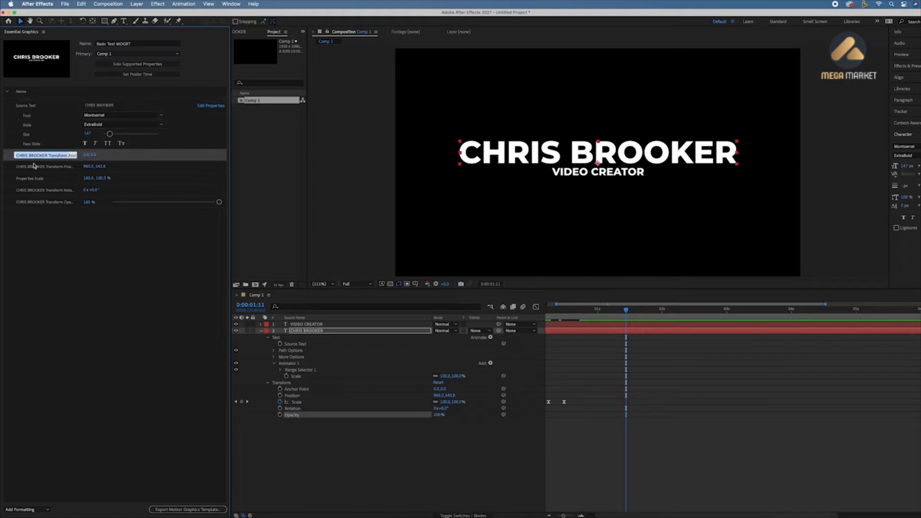
Rename the position control 'Position' and remove 'Properties' from the scale control's name
{"action": "left_click", "coordinate": [60, 168]}
{"action": "left_click", "coordinate": [69, 168]}
{"action": "type", "text": "Position"}
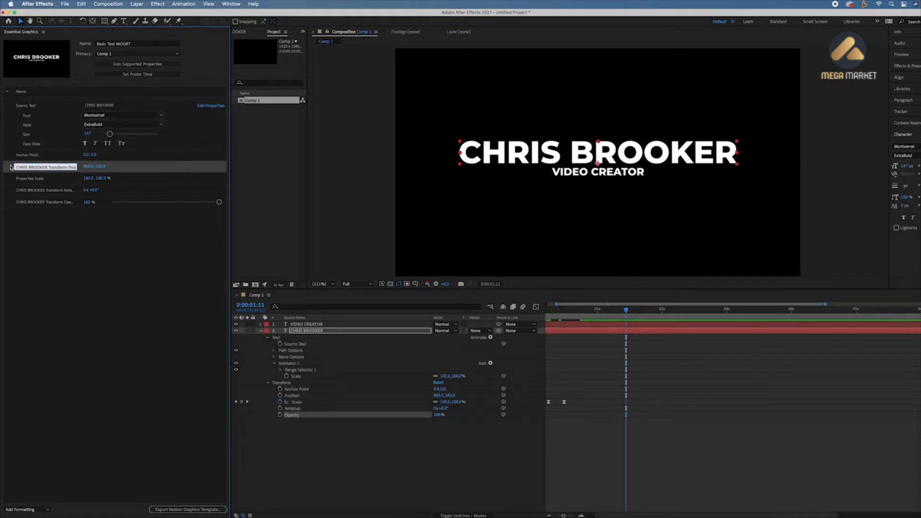
{"action": "left_click", "coordinate": [34, 179]}
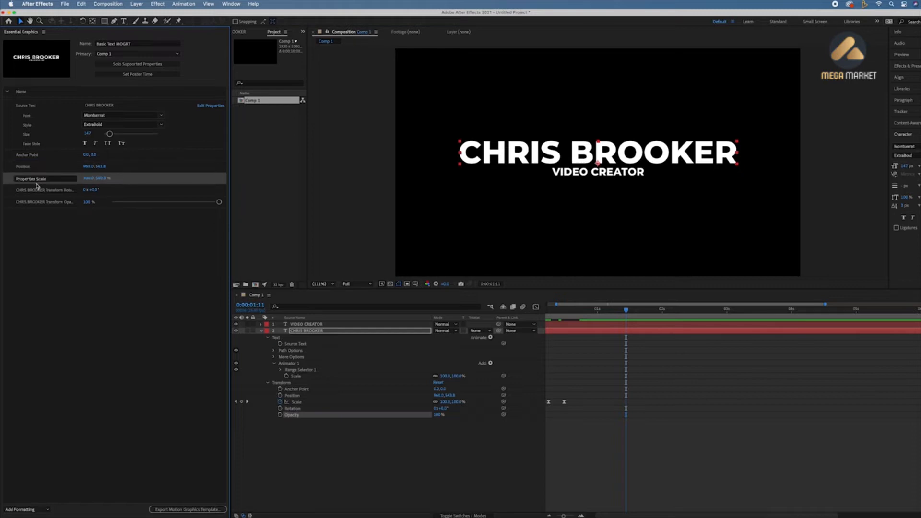
{"action": "left_click", "coordinate": [36, 179]}
{"action": "double_click", "coordinate": [28, 180]}
{"action": "key", "text": "BackSpace"}
Remove the layer-name prefix so the last two controls read 'Rotation' and 'Opacity'
{"action": "left_click", "coordinate": [32, 189]}
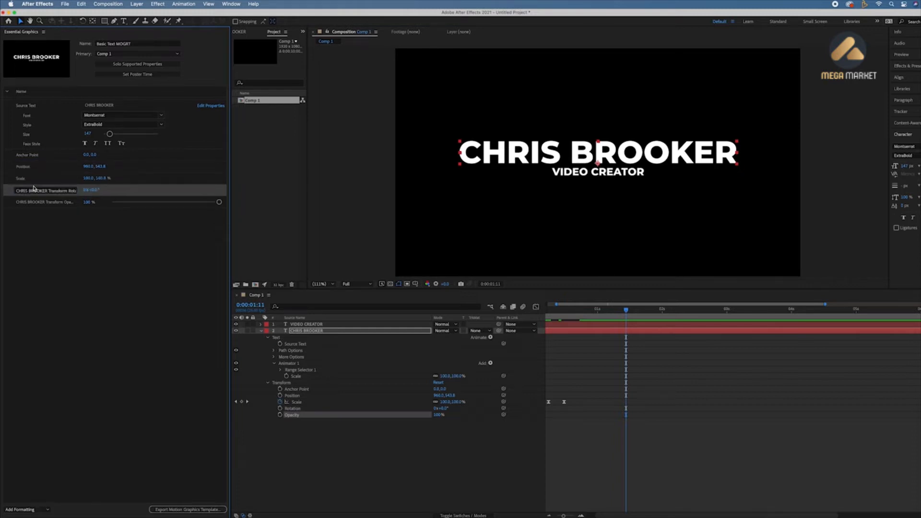
{"action": "left_click_drag", "start_coordinate": [68, 191], "coordinate": [0, 190]}
{"action": "key", "text": "BackSpace"}
{"action": "left_click", "coordinate": [55, 203]}
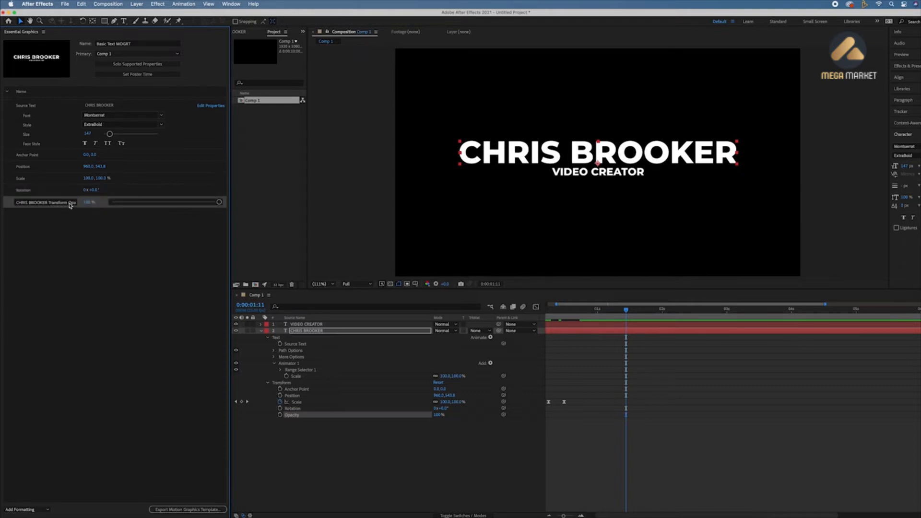
{"action": "left_click", "coordinate": [69, 204]}
{"action": "key", "text": "BackSpace"}
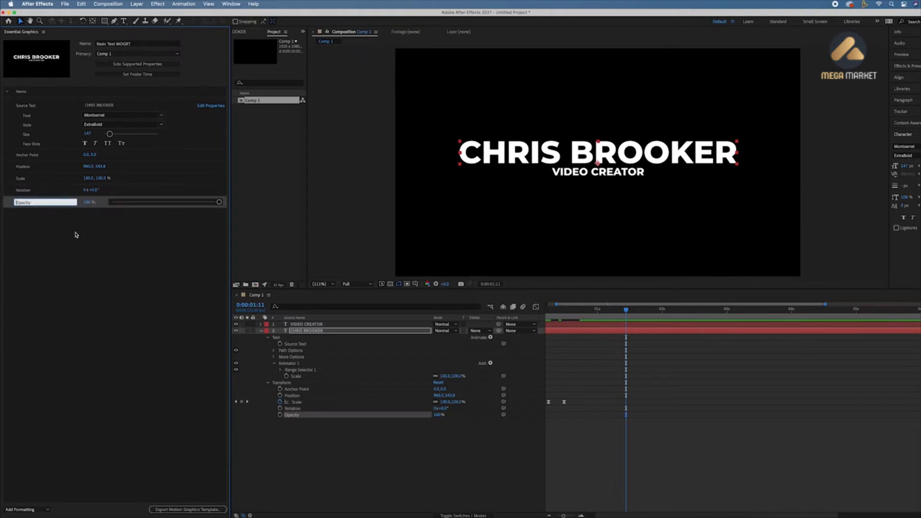
{"action": "left_click", "coordinate": [75, 234]}
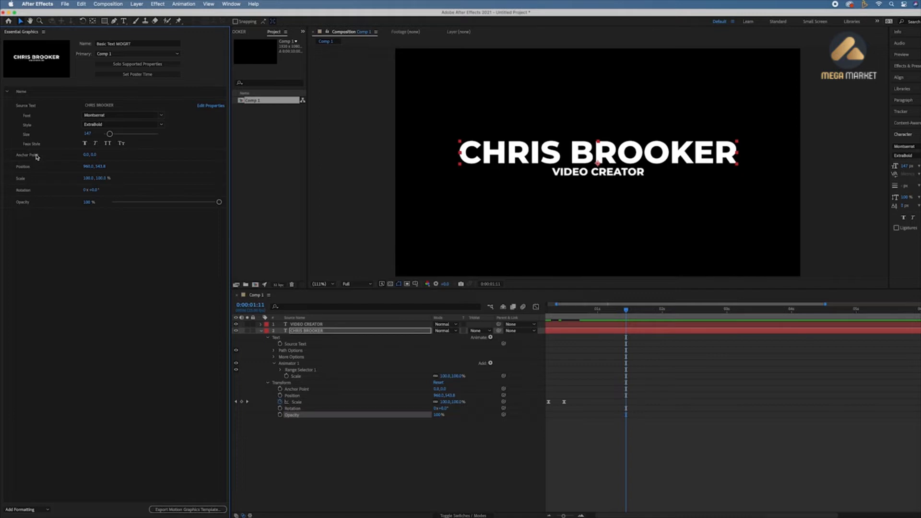
{"action": "left_click", "coordinate": [32, 107]}
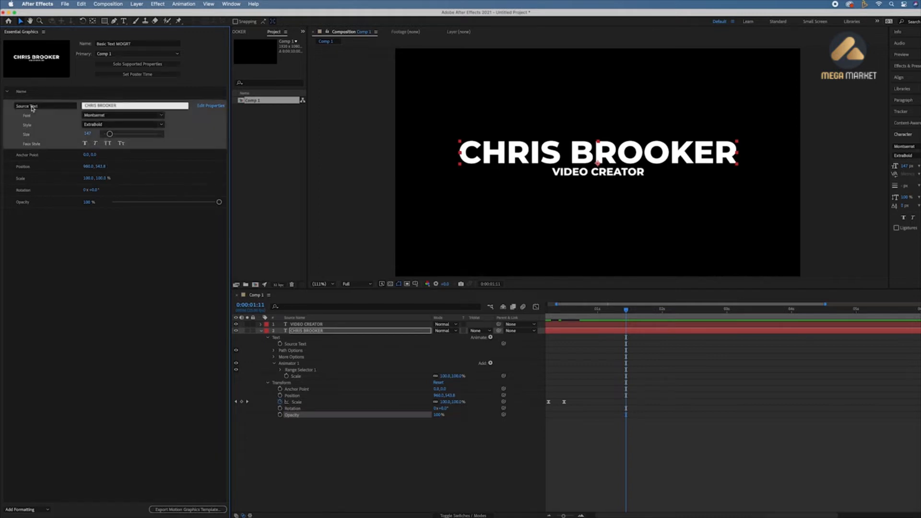
{"action": "triple_click", "coordinate": [118, 105]}
{"action": "left_click", "coordinate": [119, 106]}
{"action": "double_click", "coordinate": [118, 105]}
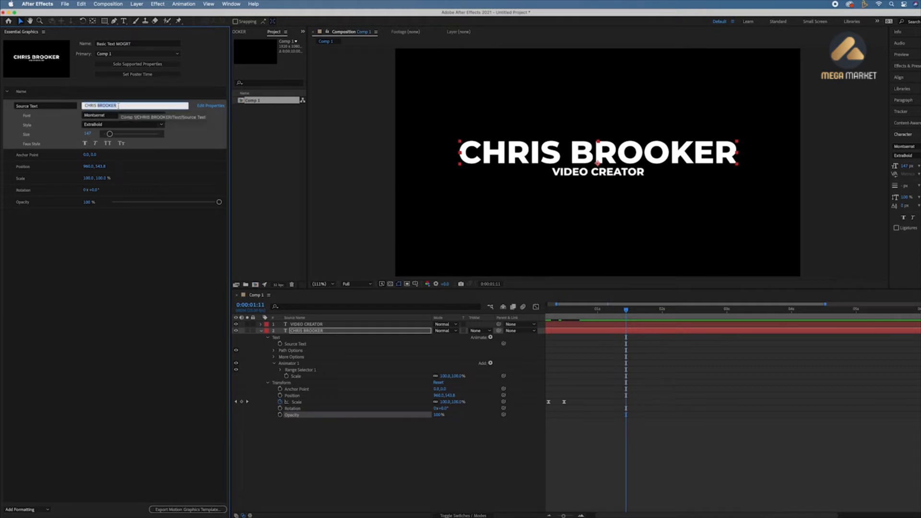
{"action": "type", "text": "CHR"}
{"action": "key", "text": "Return"}
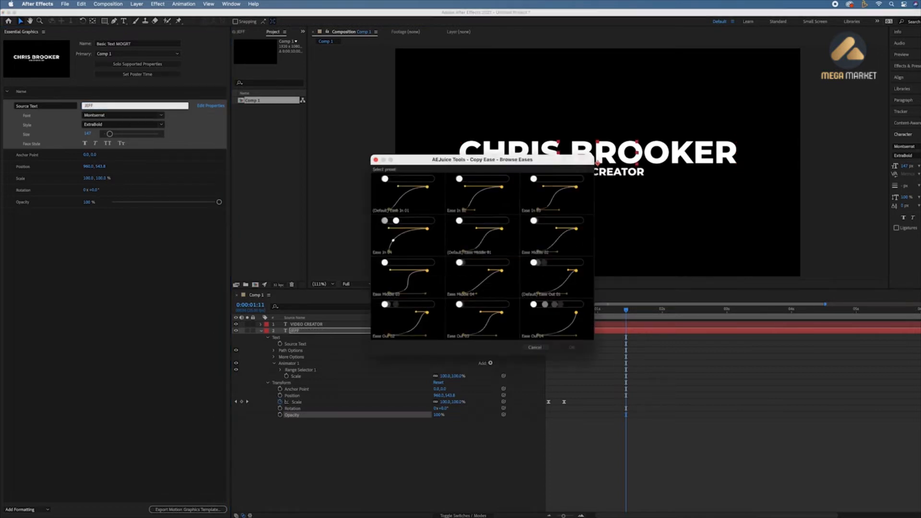
{"action": "left_click", "coordinate": [372, 157]}
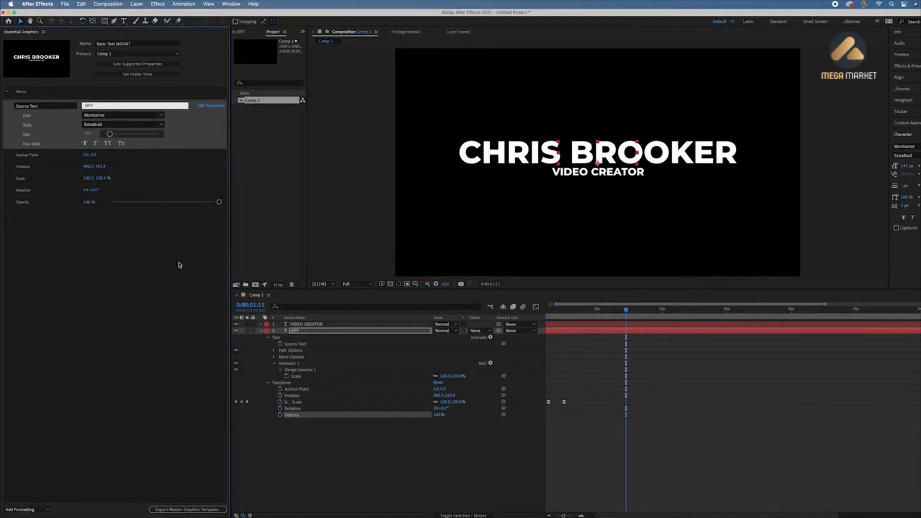
{"action": "key", "text": "super+z"}
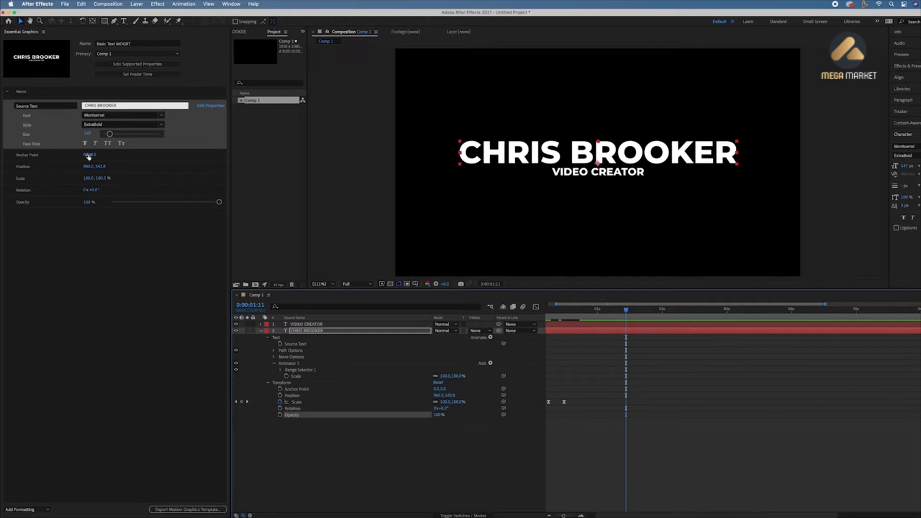
{"action": "left_click_drag", "start_coordinate": [88, 166], "coordinate": [88, 193]}
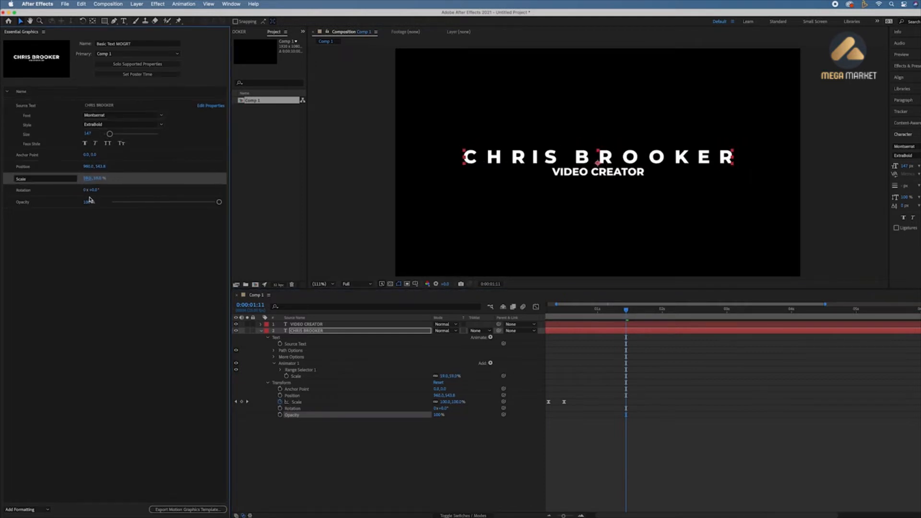
{"action": "key", "text": "super+z"}
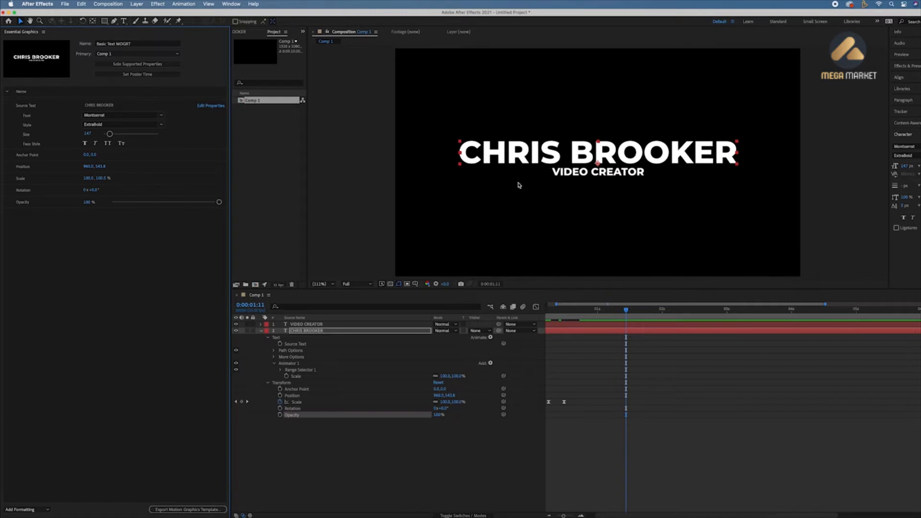
Search 'change' in Effects & Presets and apply Change to Color to the CHRIS BROOKER layer
{"action": "left_click", "coordinate": [317, 332]}
{"action": "left_click_drag", "start_coordinate": [888, 67], "coordinate": [782, 68]}
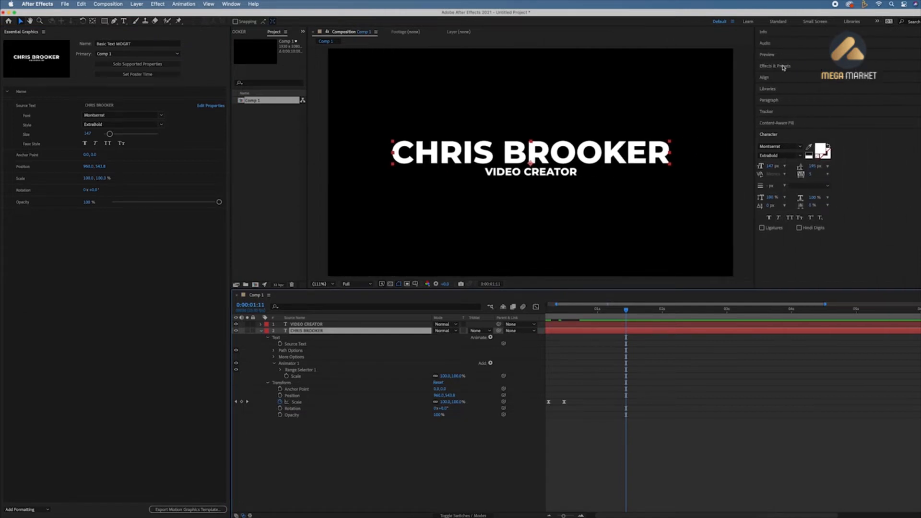
{"action": "left_click", "coordinate": [784, 68]}
{"action": "left_click", "coordinate": [789, 76]}
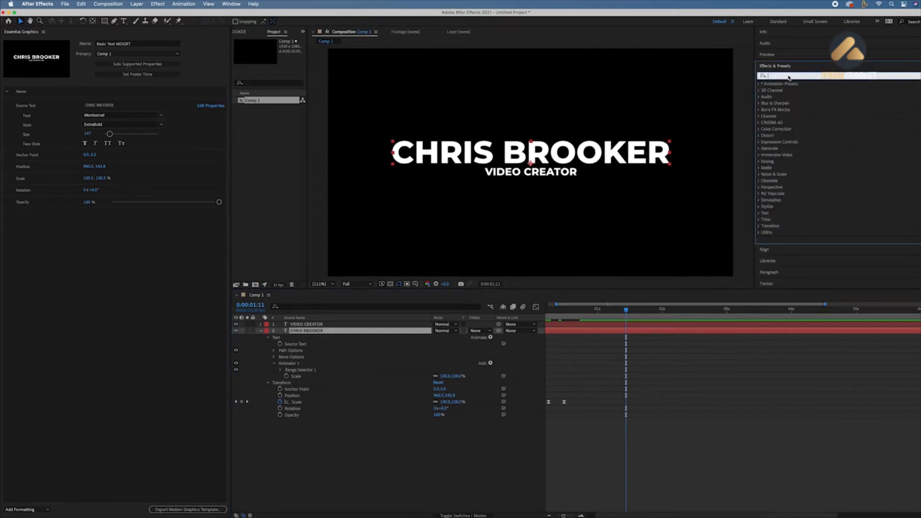
{"action": "type", "text": "change"}
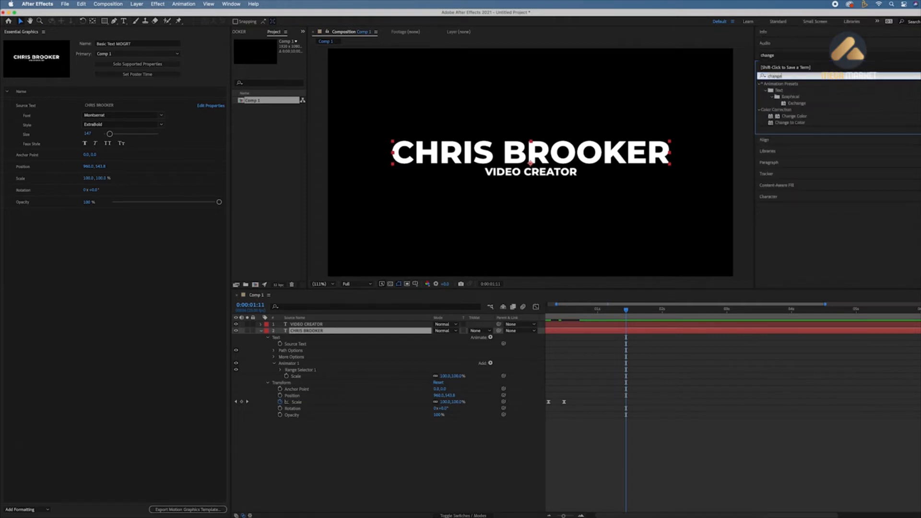
{"action": "left_click_drag", "start_coordinate": [793, 124], "coordinate": [306, 334]}
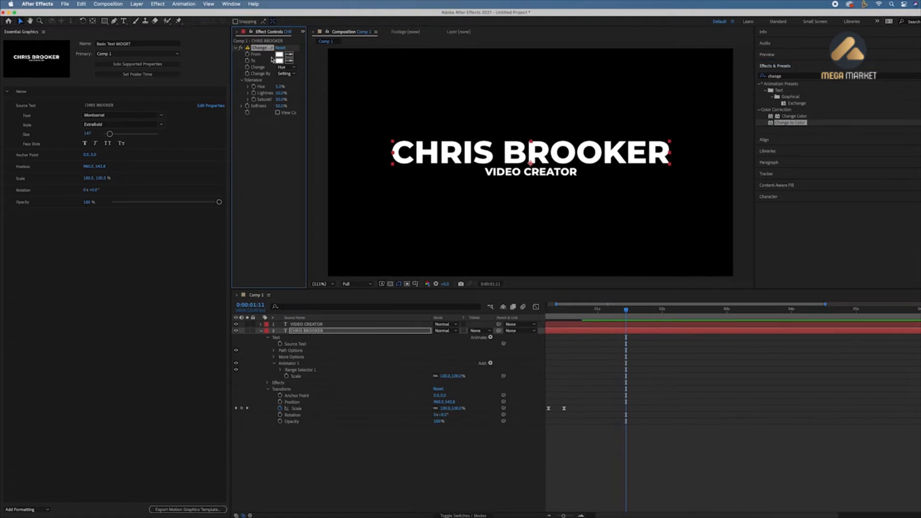
Set the effect's To colour to red and Change to Hue, Lightness & Saturation
{"action": "left_click_drag", "start_coordinate": [306, 58], "coordinate": [333, 59]}
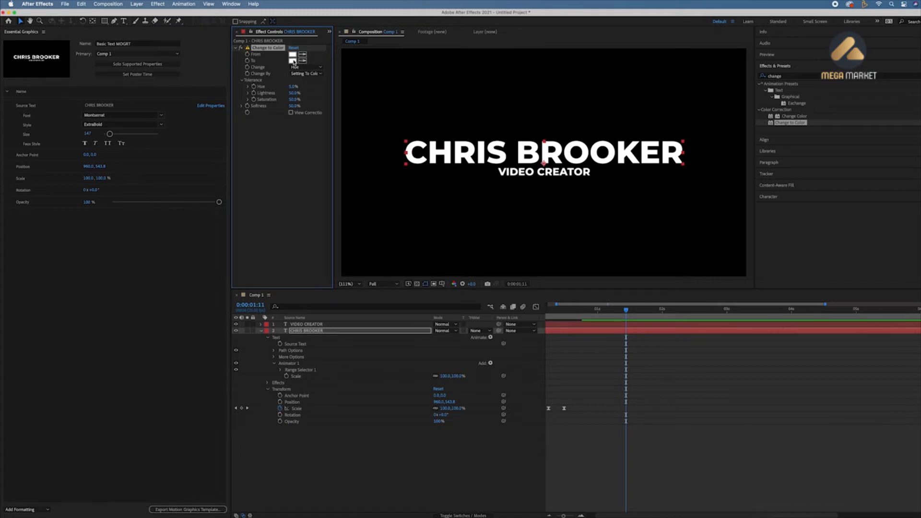
{"action": "left_click", "coordinate": [292, 60]}
{"action": "left_click", "coordinate": [285, 190]}
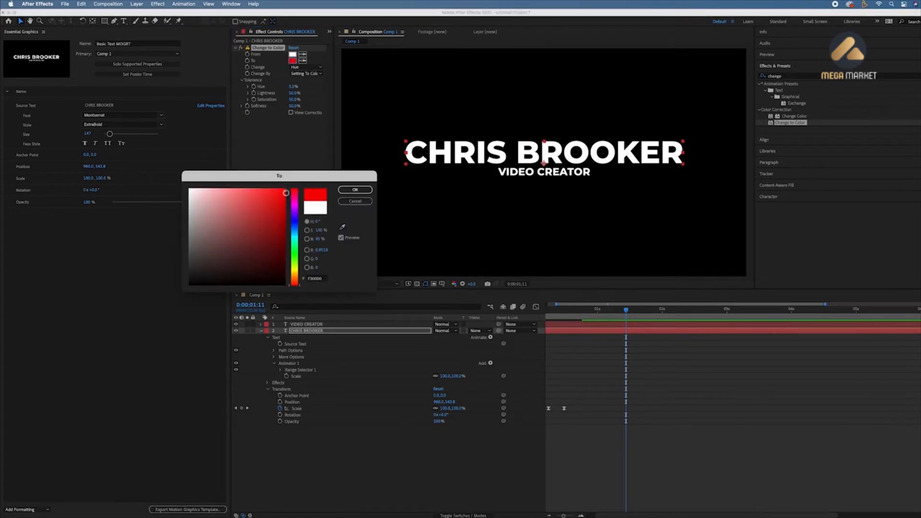
{"action": "left_click", "coordinate": [354, 190]}
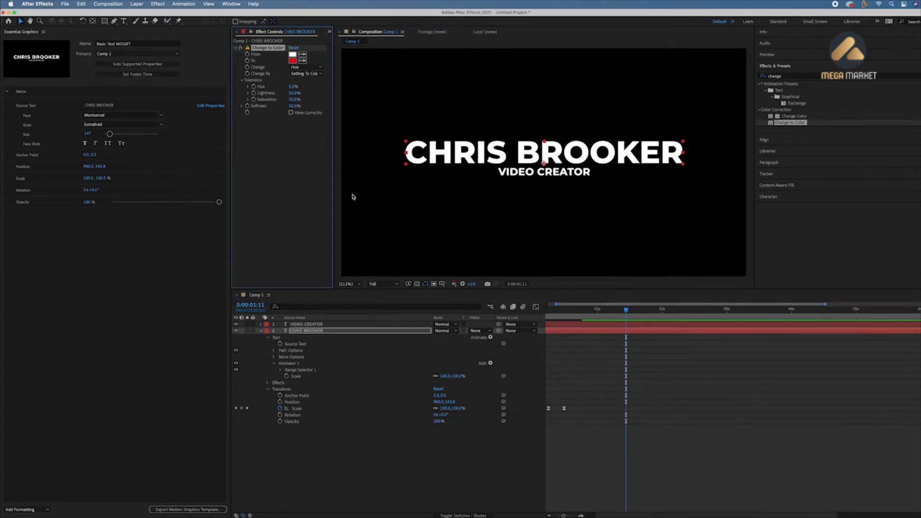
{"action": "left_click", "coordinate": [312, 67]}
{"action": "left_click", "coordinate": [323, 101]}
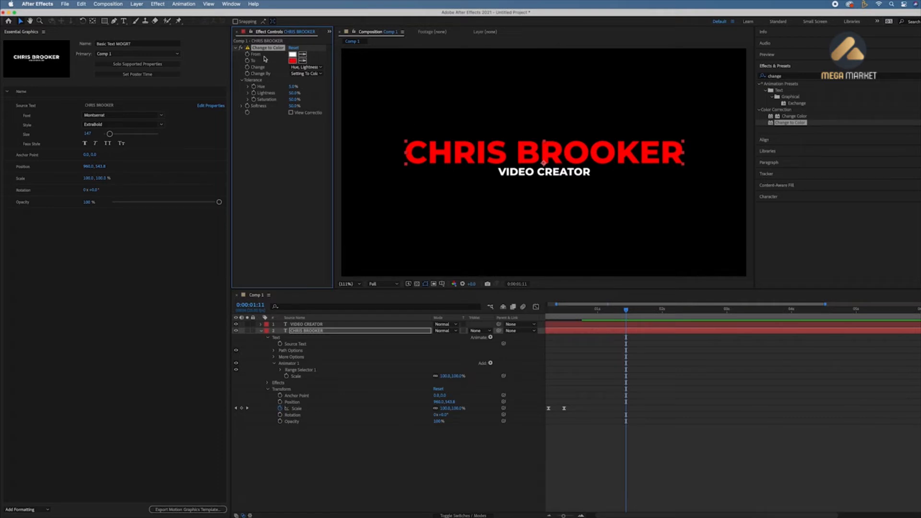
{"action": "left_click", "coordinate": [241, 48]}
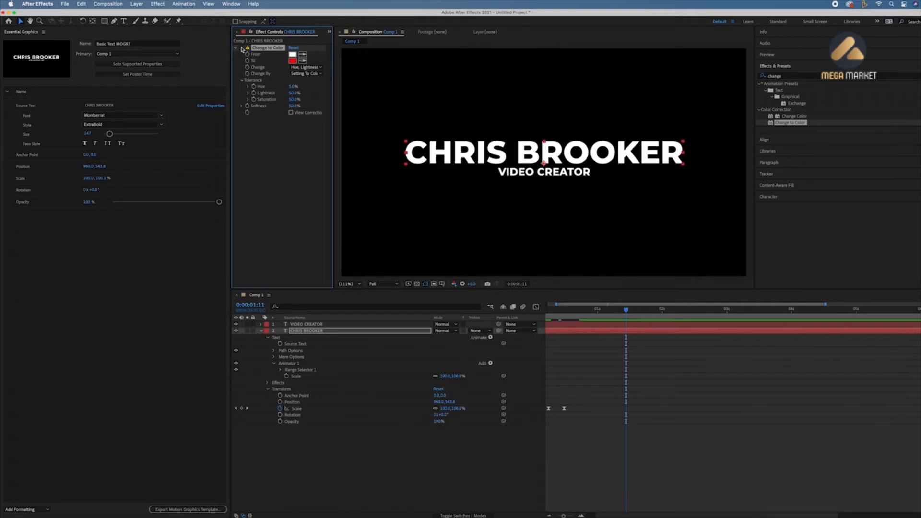
{"action": "left_click", "coordinate": [241, 48]}
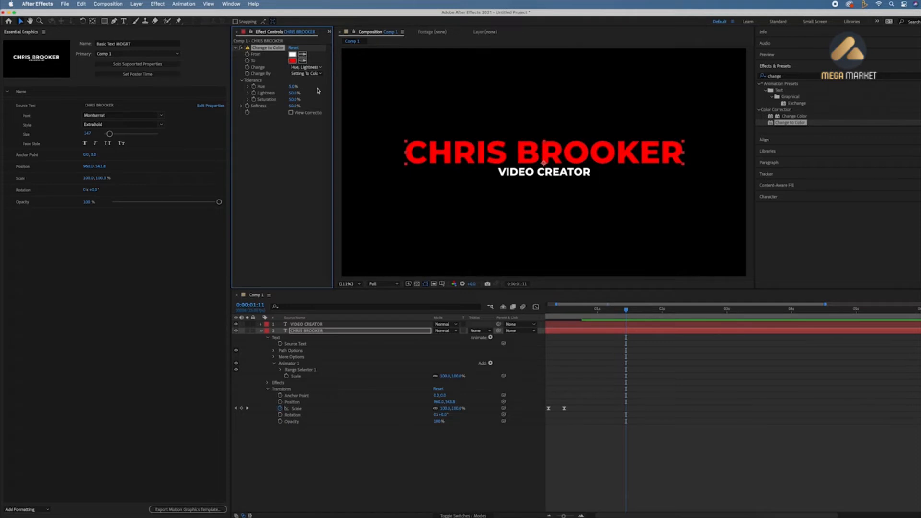
Expand Change to Color in the timeline and select its To colour property
{"action": "left_click", "coordinate": [268, 383]}
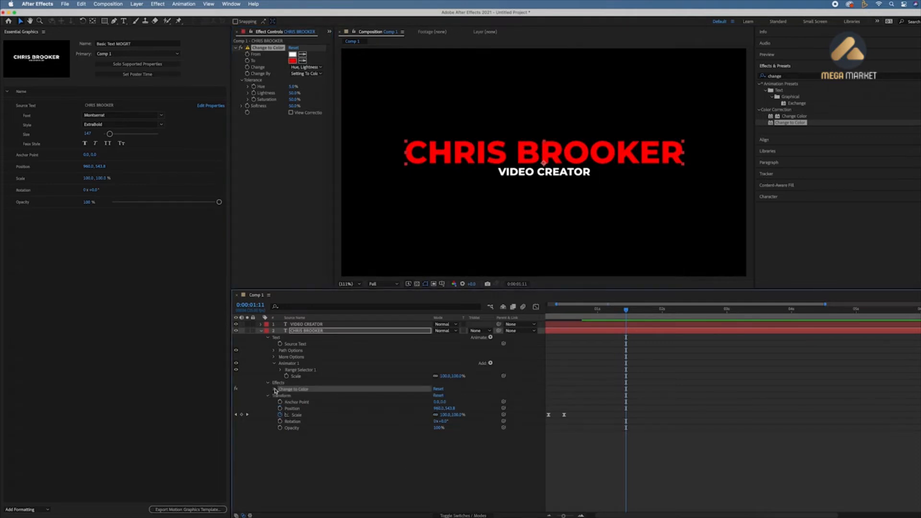
{"action": "left_click", "coordinate": [274, 390]}
{"action": "left_click", "coordinate": [302, 403]}
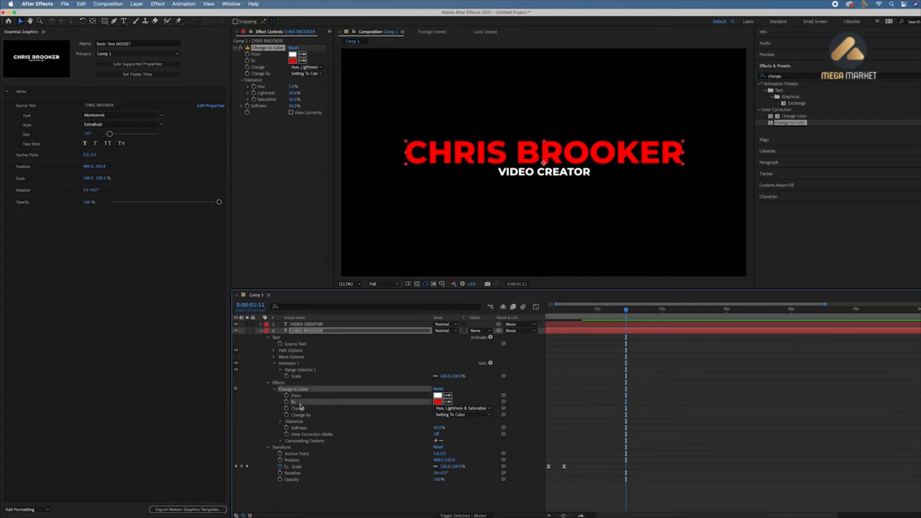
Add the effect's To colour to Essential Graphics as a control named 'Clour'
{"action": "right_click", "coordinate": [296, 404]}
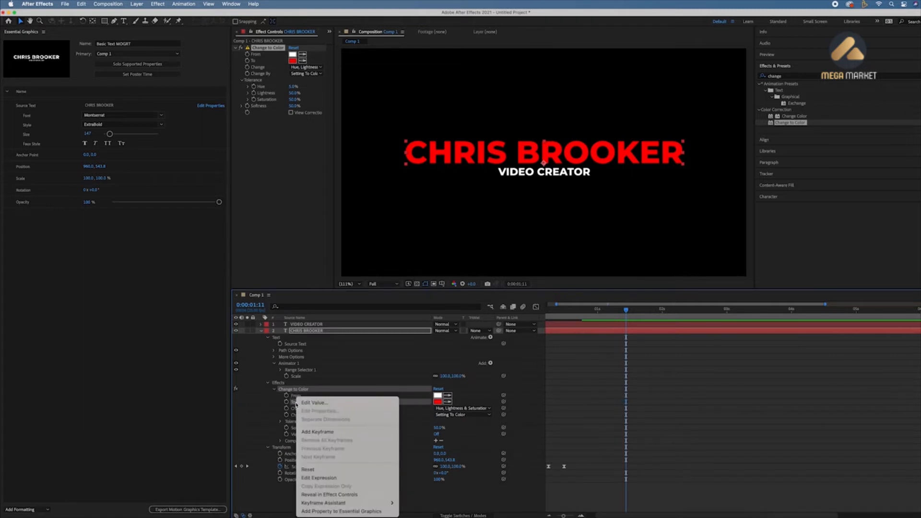
{"action": "left_click", "coordinate": [355, 511]}
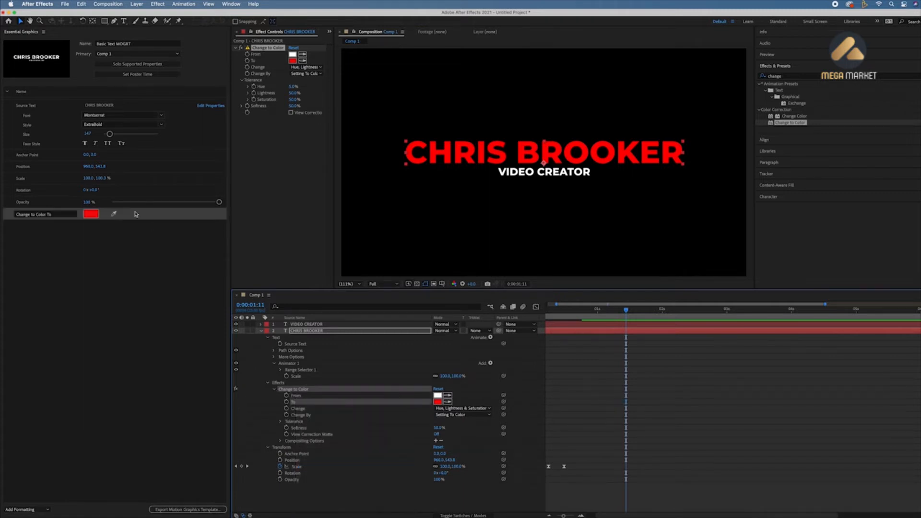
{"action": "double_click", "coordinate": [55, 215]}
{"action": "triple_click", "coordinate": [55, 216]}
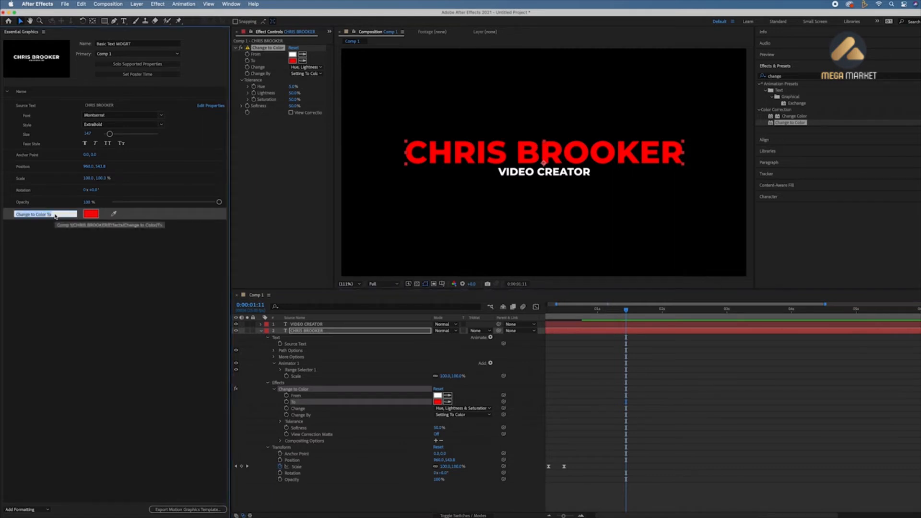
{"action": "type", "text": "Clour"}
{"action": "left_click", "coordinate": [58, 229]}
Set the Clour control to pink (#E98D8D) so the title turns pink
{"action": "left_click", "coordinate": [91, 214]}
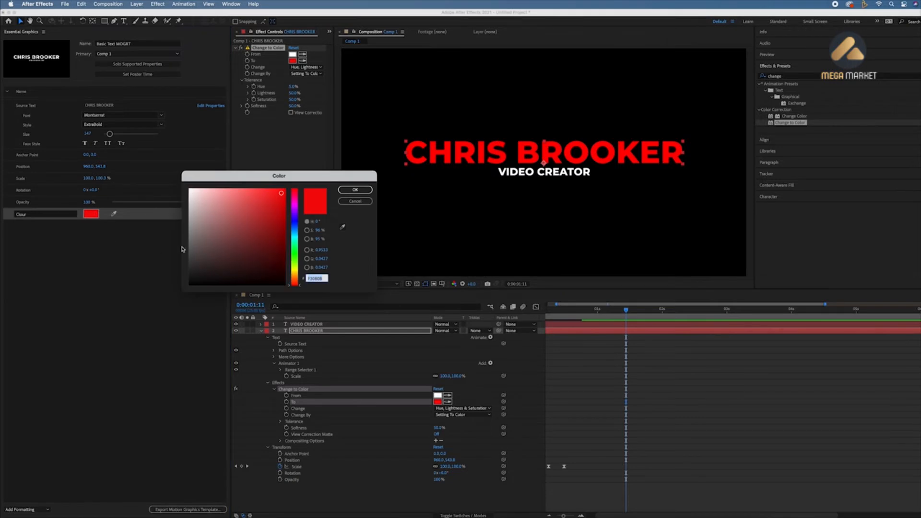
{"action": "left_click", "coordinate": [227, 197]}
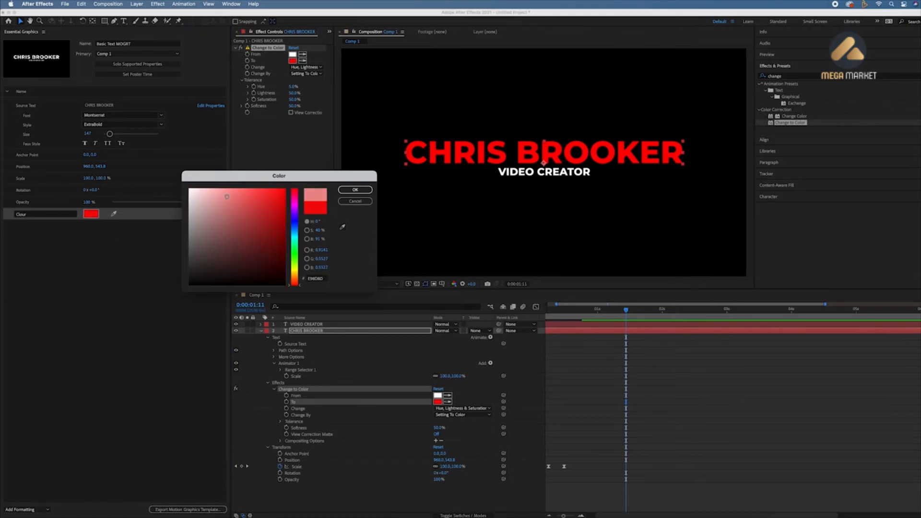
{"action": "left_click", "coordinate": [355, 190]}
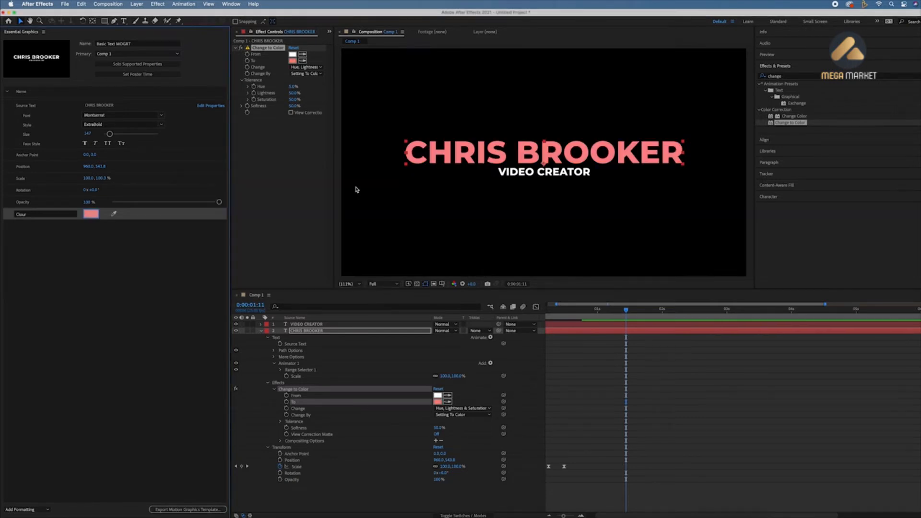
{"action": "left_click", "coordinate": [532, 387]}
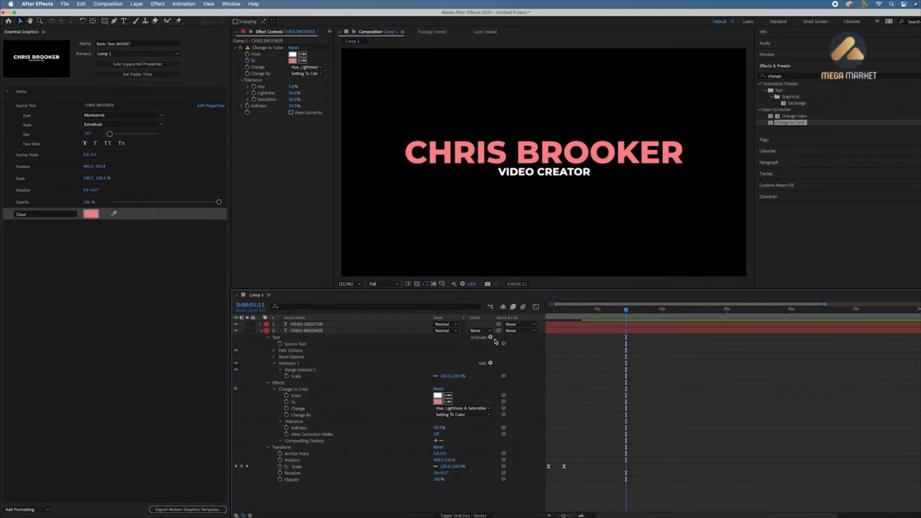
{"action": "left_click", "coordinate": [491, 338]}
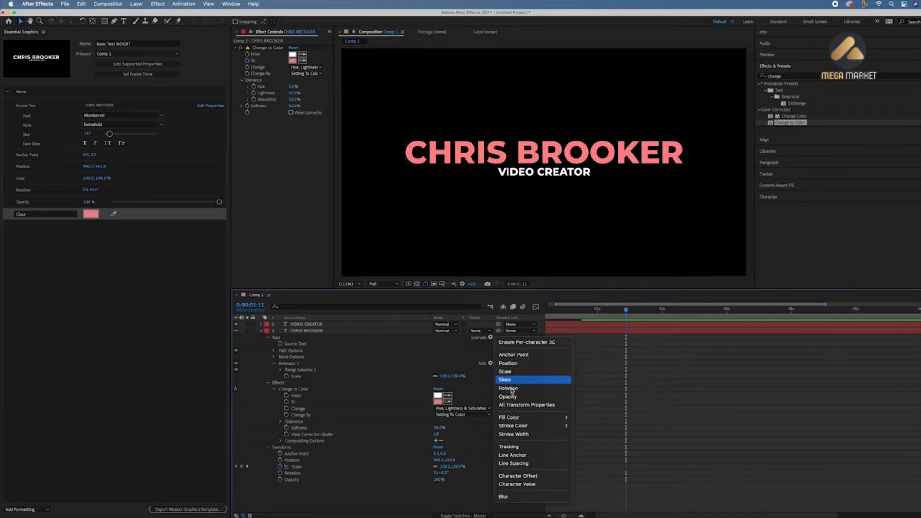
Add a Tracking animator to CHRIS BROOKER and test spreading the letters, then undo
{"action": "left_click", "coordinate": [509, 447]}
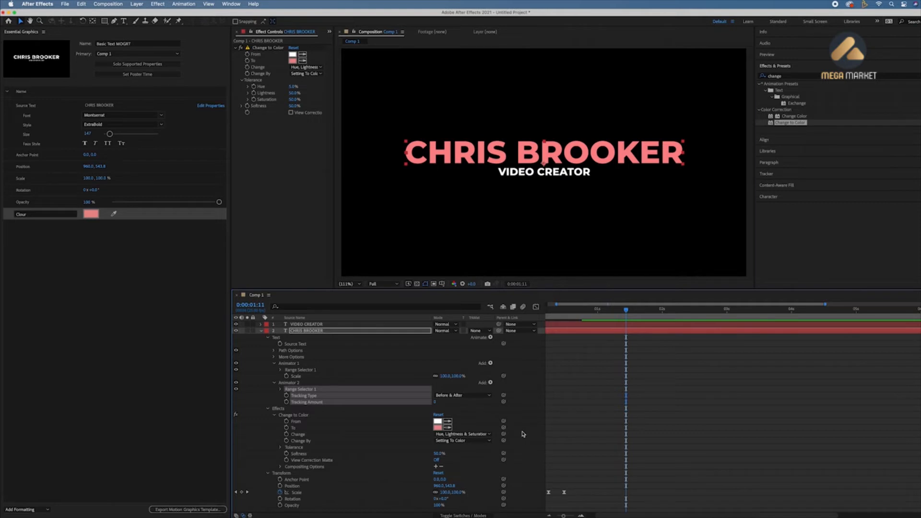
{"action": "left_click", "coordinate": [538, 388]}
{"action": "left_click_drag", "start_coordinate": [440, 401], "coordinate": [453, 402]}
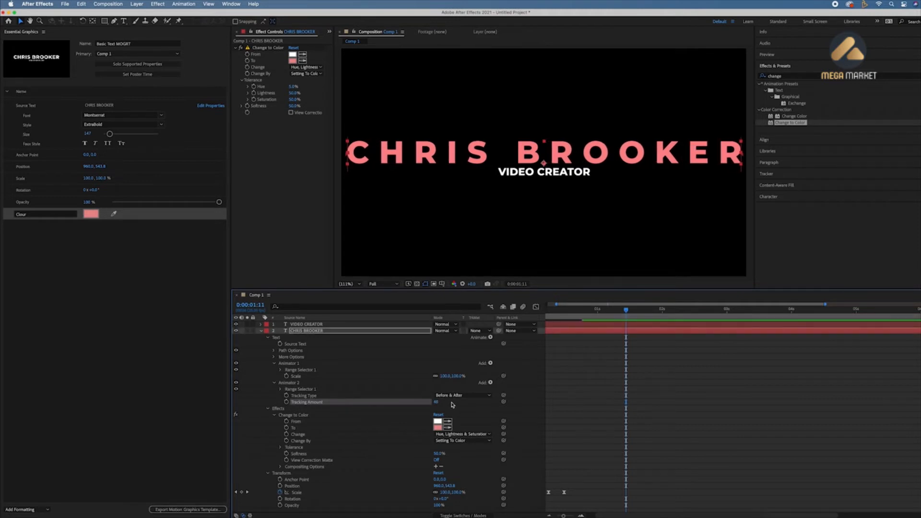
{"action": "key", "text": "super+z"}
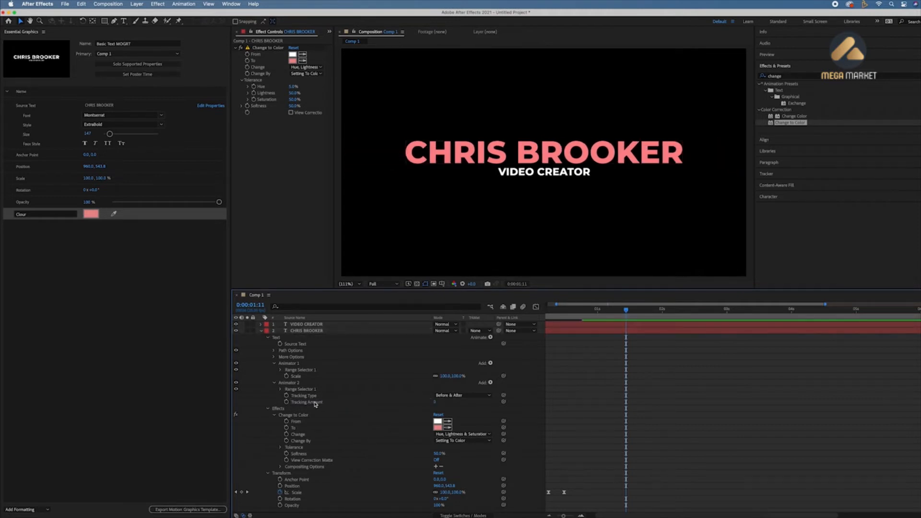
Expose Tracking Amount as a template control and shorten its name to 'Tracking Amount'
{"action": "left_click", "coordinate": [316, 403]}
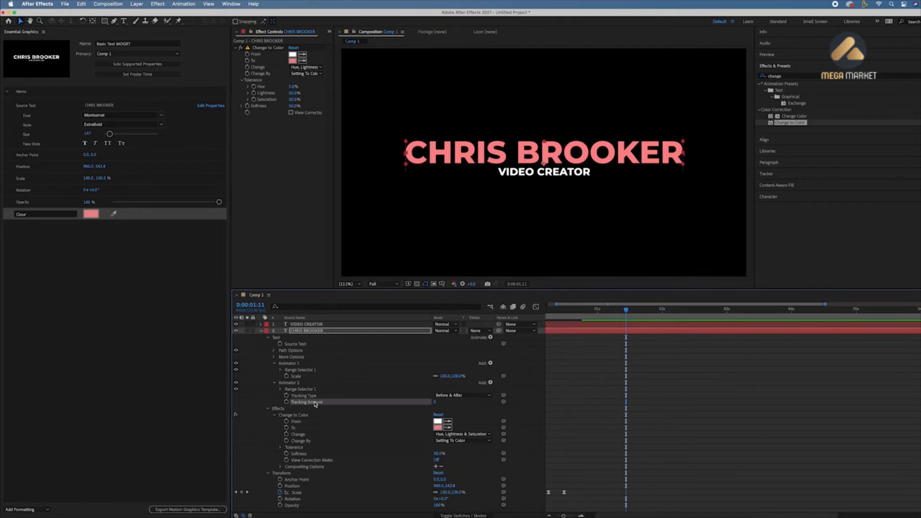
{"action": "right_click", "coordinate": [315, 404]}
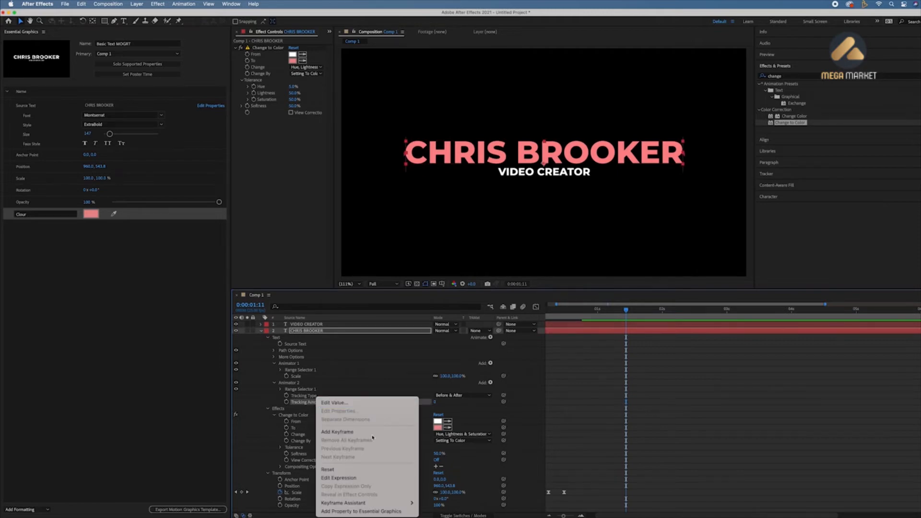
{"action": "left_click", "coordinate": [393, 512]}
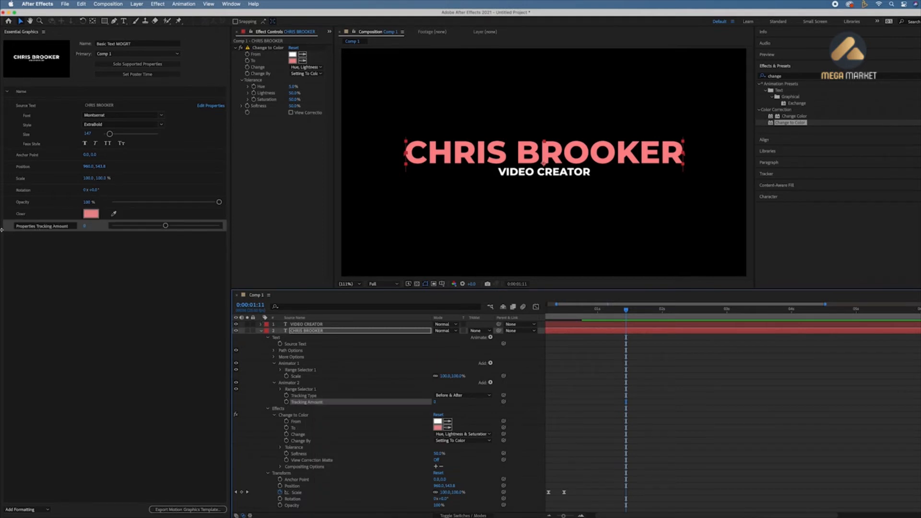
{"action": "left_click", "coordinate": [27, 231]}
{"action": "key", "text": "BackSpace"}
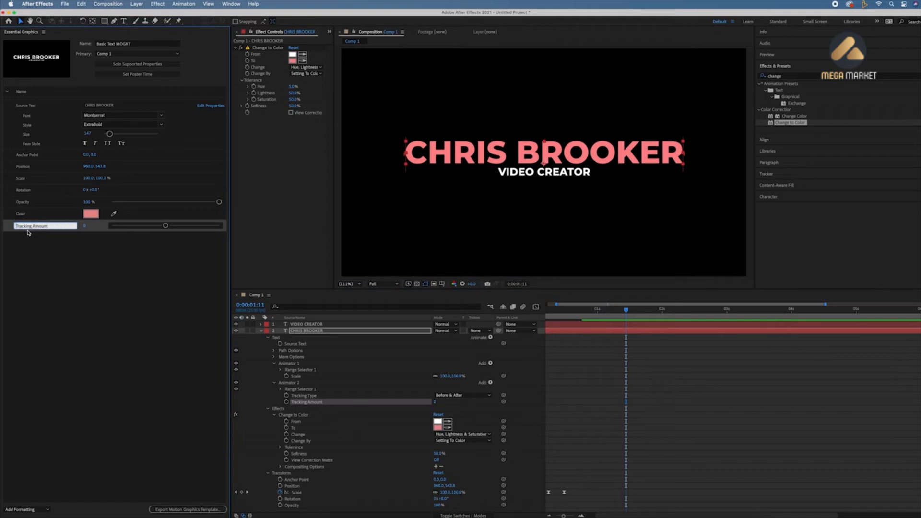
{"action": "left_click", "coordinate": [58, 263]}
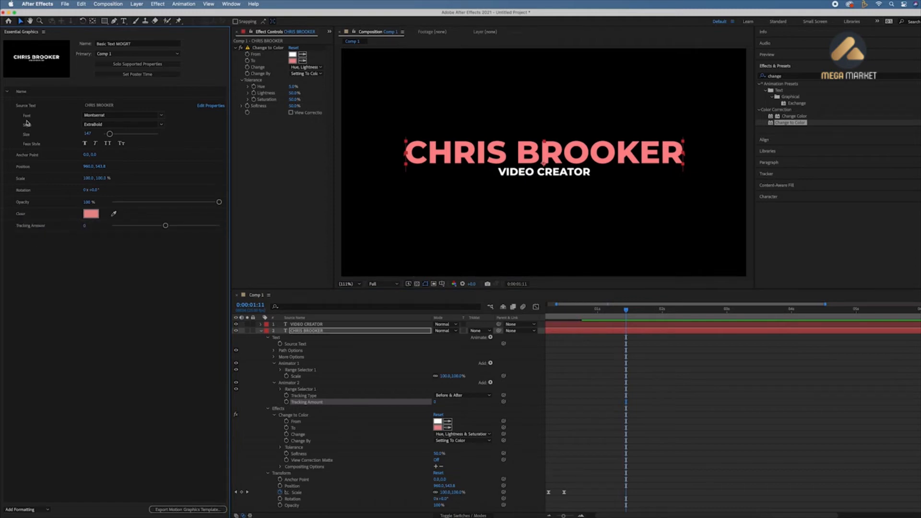
Move the Tracking Amount control into the Name group directly below Color
{"action": "left_click", "coordinate": [8, 92]}
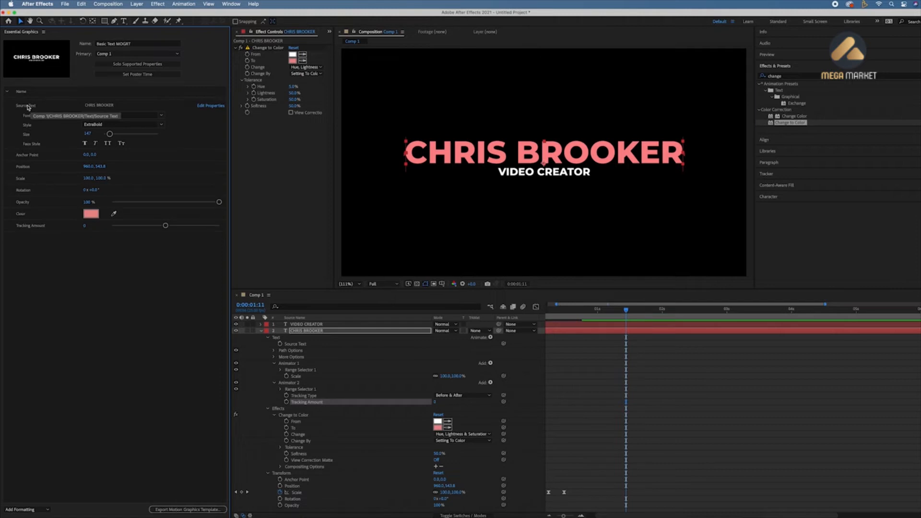
{"action": "left_click", "coordinate": [27, 106]}
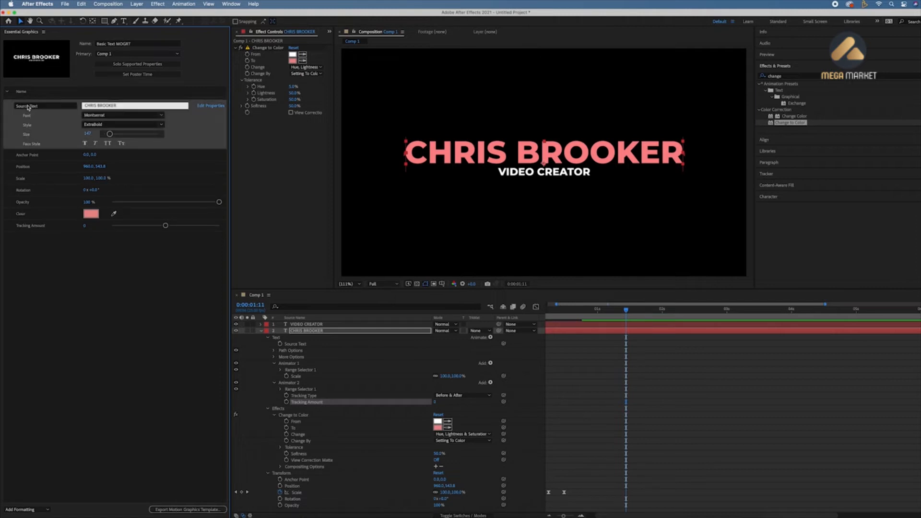
{"action": "left_click", "coordinate": [27, 156]}
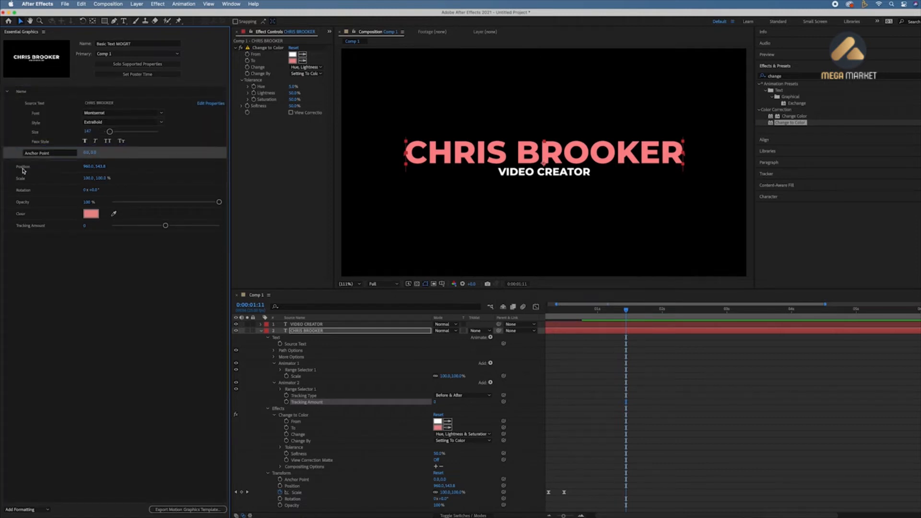
{"action": "left_click", "coordinate": [30, 166]}
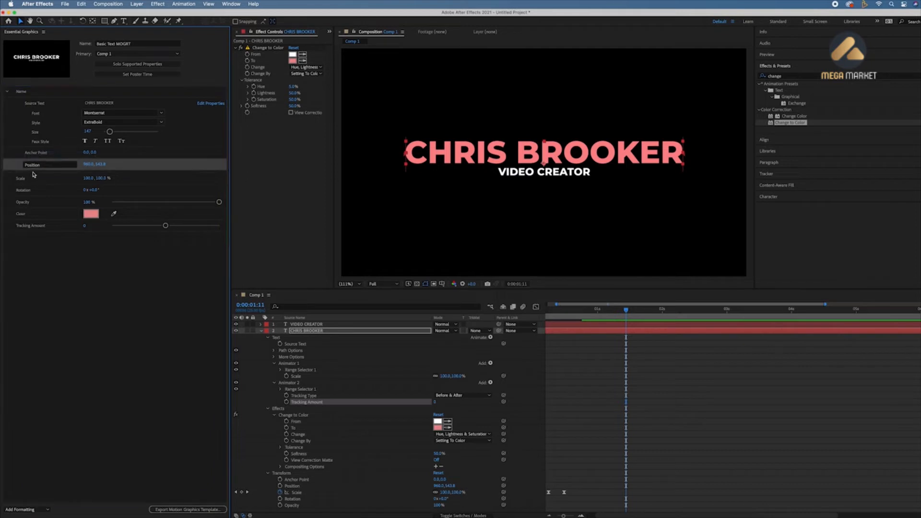
{"action": "left_click", "coordinate": [35, 176]}
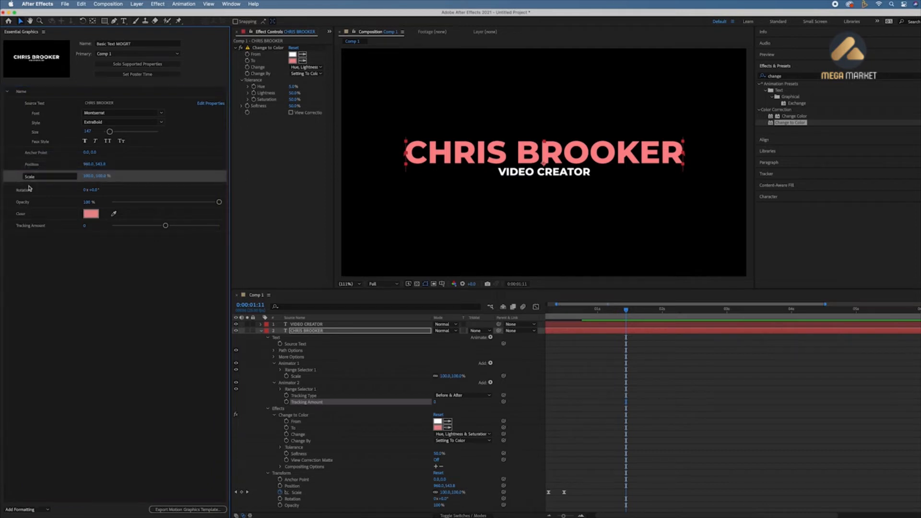
{"action": "left_click", "coordinate": [31, 188]}
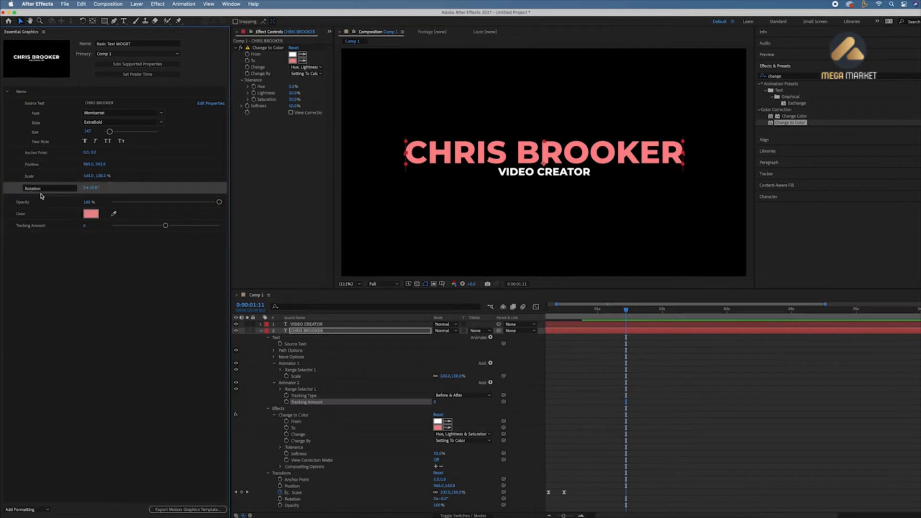
{"action": "left_click", "coordinate": [42, 198]}
{"action": "left_click", "coordinate": [40, 207]}
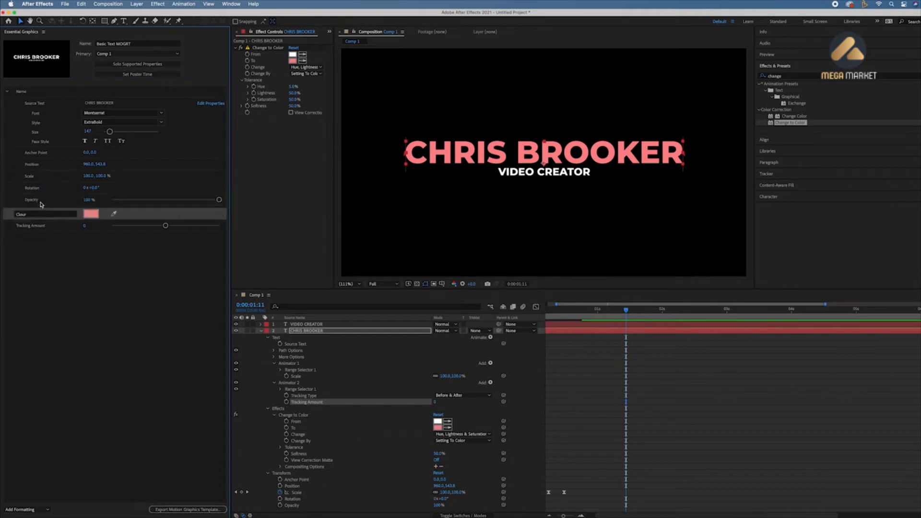
{"action": "left_click", "coordinate": [38, 222]}
{"action": "left_click_drag", "start_coordinate": [38, 220], "coordinate": [37, 217]}
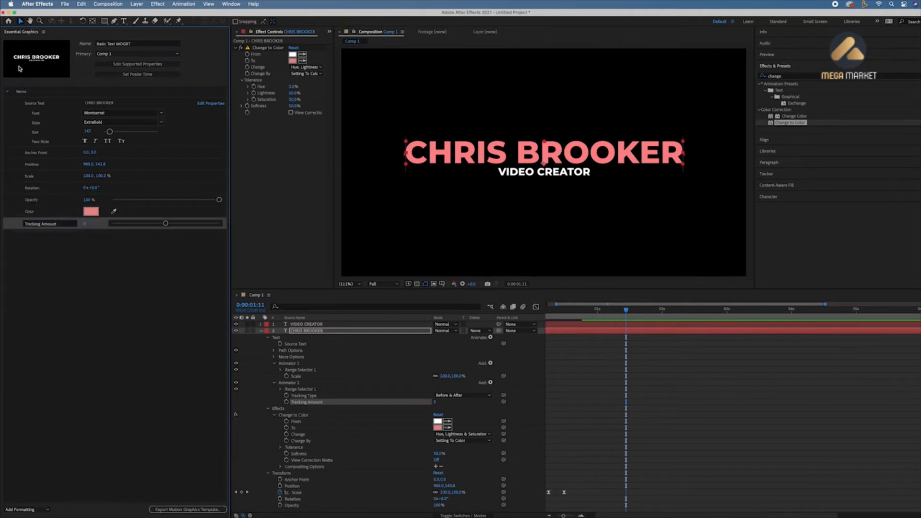
{"action": "left_click", "coordinate": [9, 93]}
{"action": "left_click", "coordinate": [8, 94]}
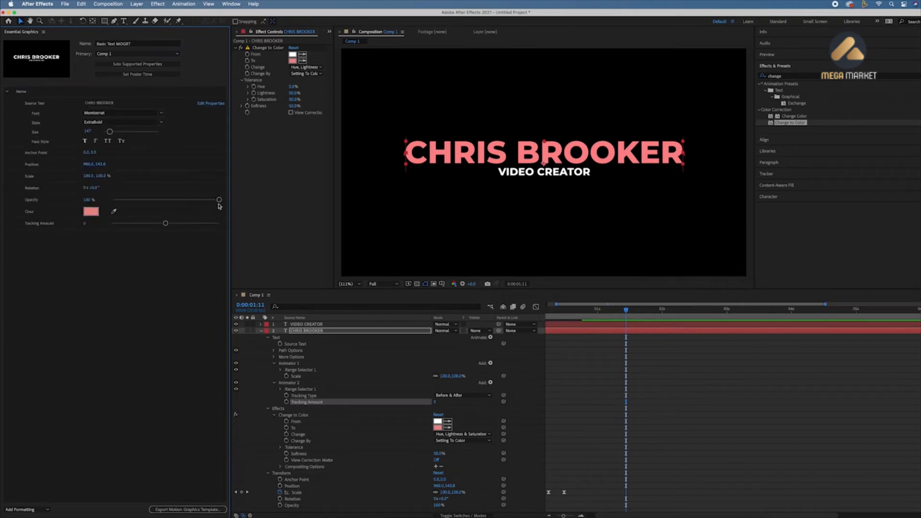
Add a new control group named 'Subtitle' in Essential Graphics
{"action": "left_click", "coordinate": [32, 512]}
{"action": "left_click", "coordinate": [26, 504]}
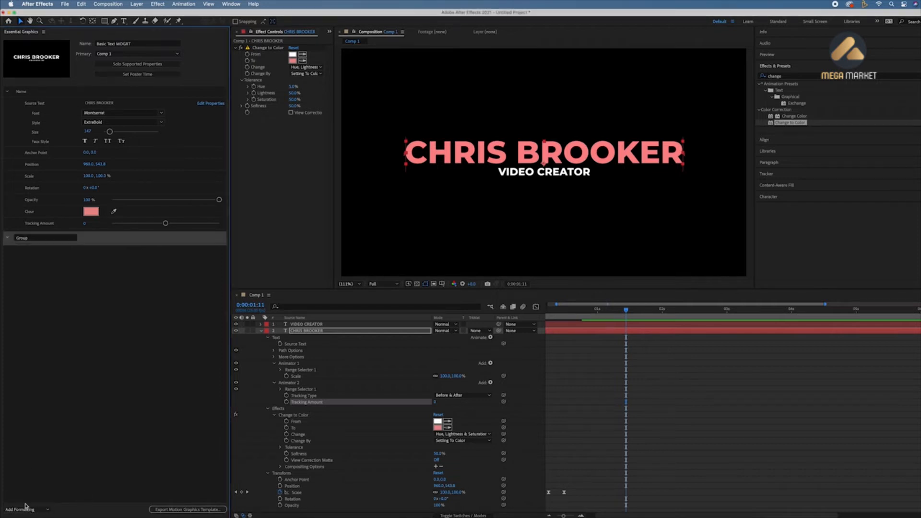
{"action": "left_click", "coordinate": [42, 238]}
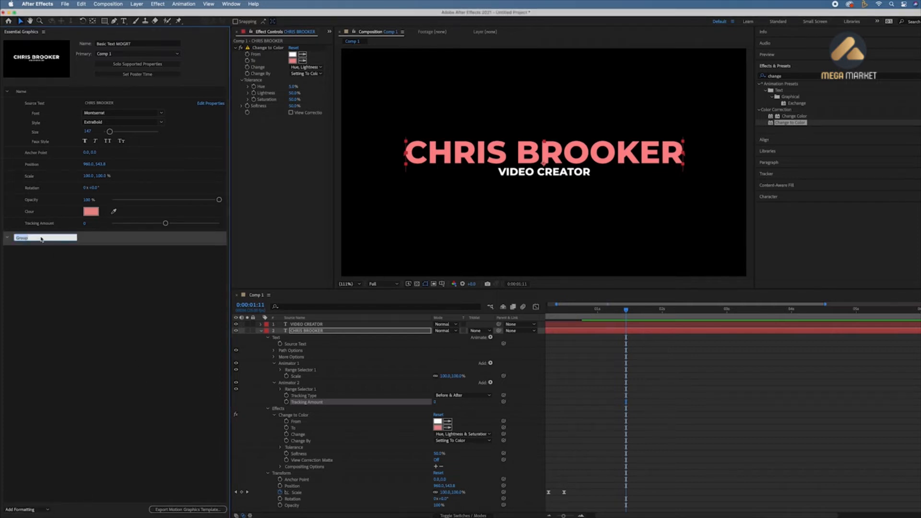
{"action": "type", "text": "Subtitle"}
{"action": "key", "text": "Return"}
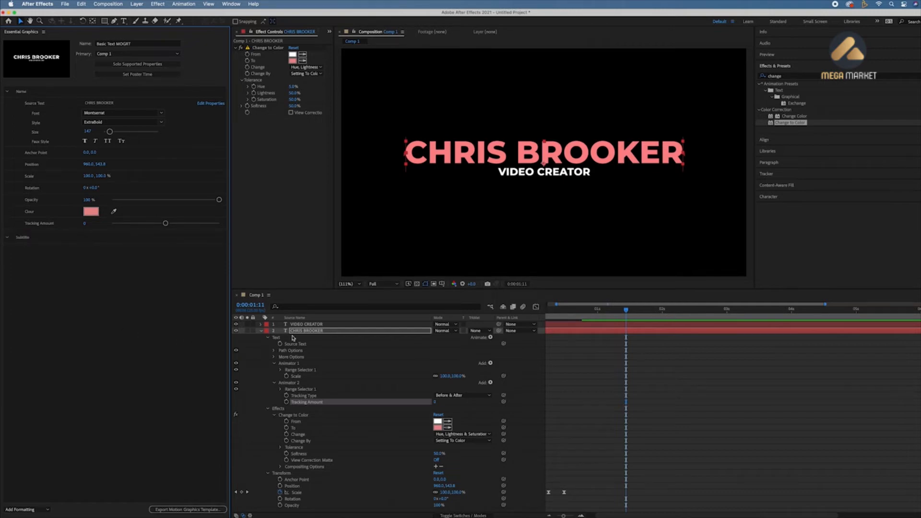
Add VIDEO CREATOR's Source Text as a template control
{"action": "left_click", "coordinate": [262, 331]}
{"action": "left_click", "coordinate": [309, 325]}
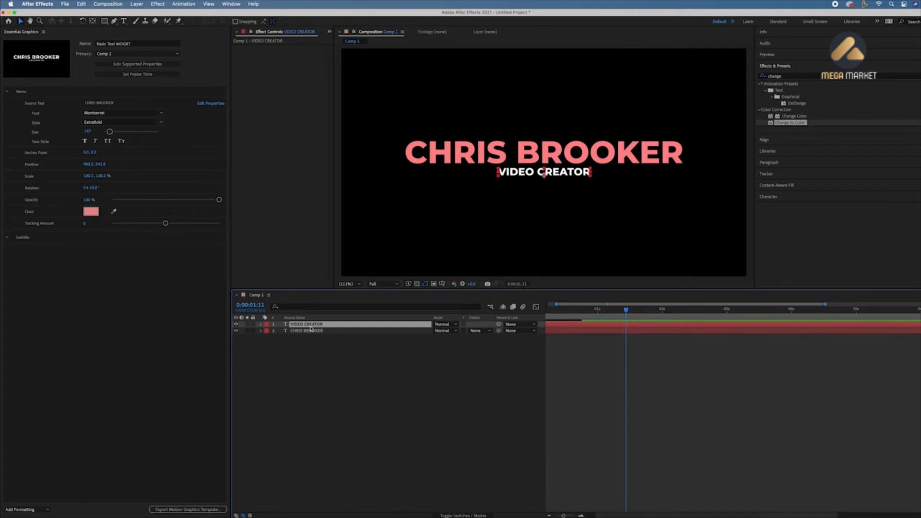
{"action": "left_click", "coordinate": [261, 326]}
{"action": "left_click", "coordinate": [267, 331]}
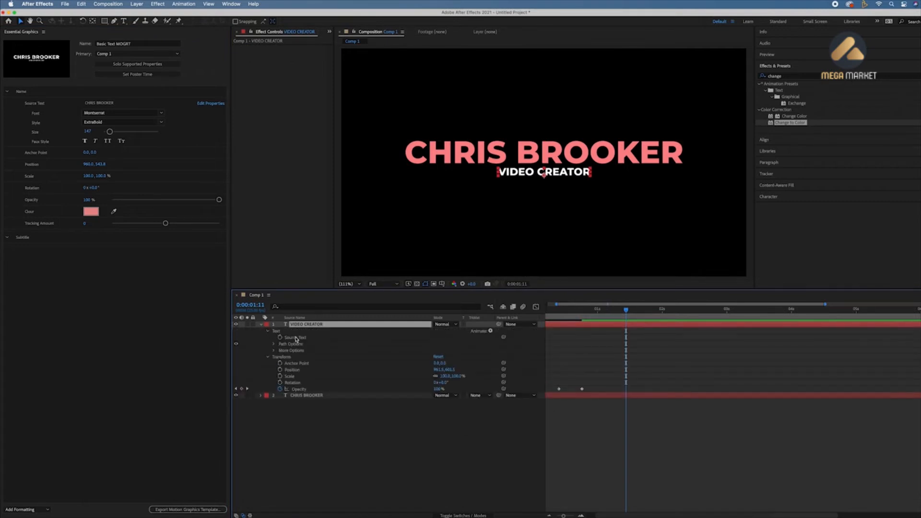
{"action": "right_click", "coordinate": [296, 338]}
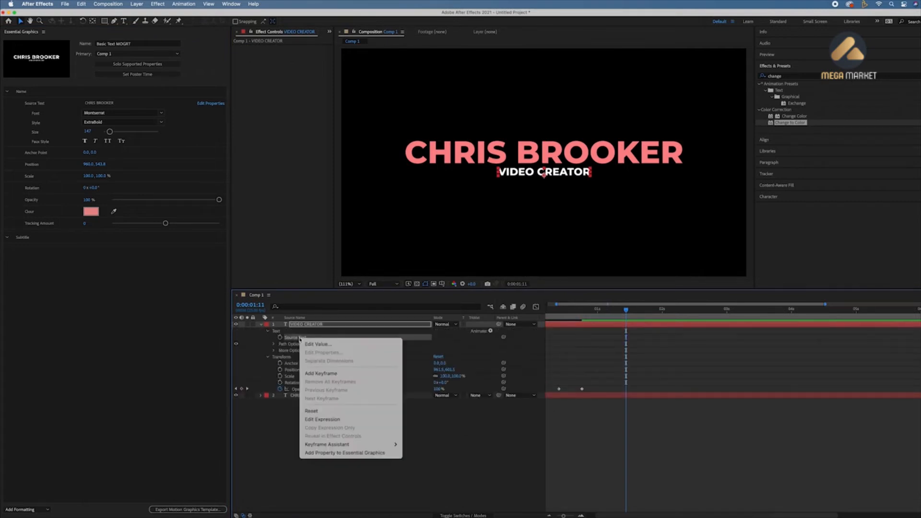
{"action": "left_click", "coordinate": [350, 453]}
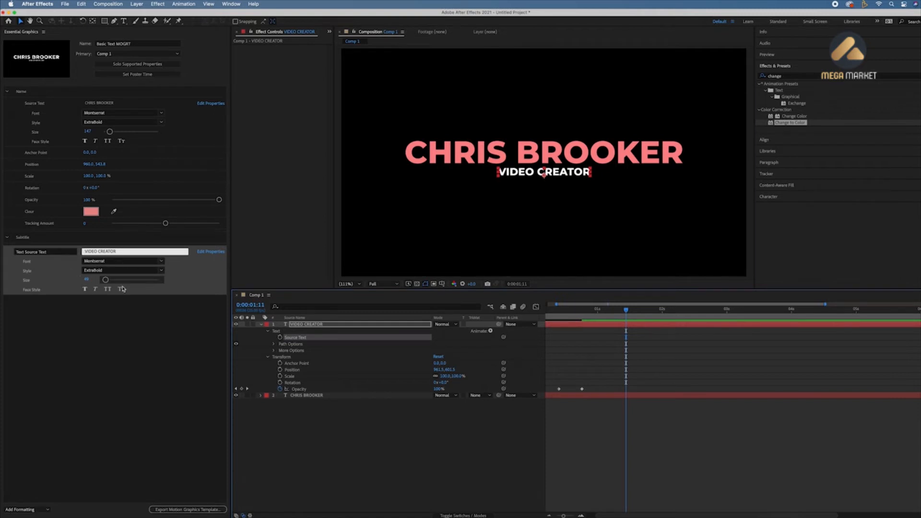
Add VIDEO CREATOR's Anchor Point, Position, Scale and Rotation as template controls
{"action": "left_click", "coordinate": [301, 364]}
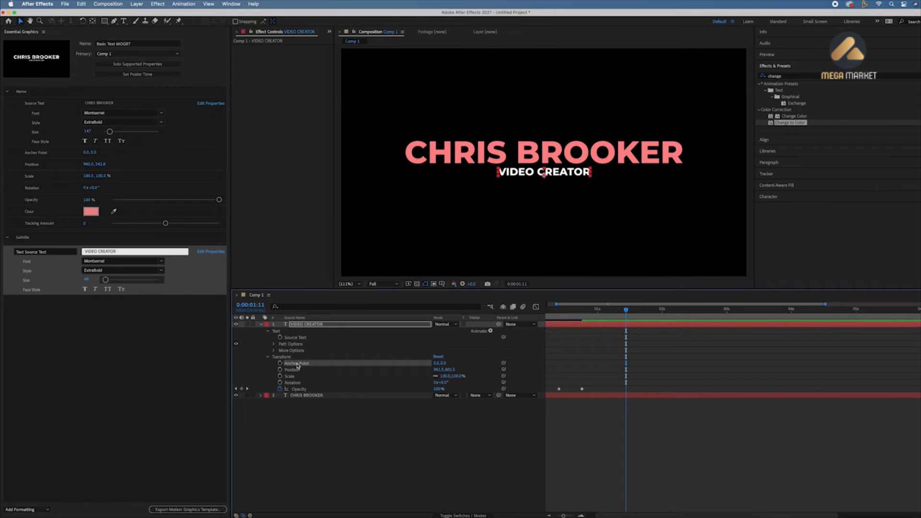
{"action": "left_click", "coordinate": [294, 371], "text": "shift"}
{"action": "left_click", "coordinate": [292, 377], "text": "shift"}
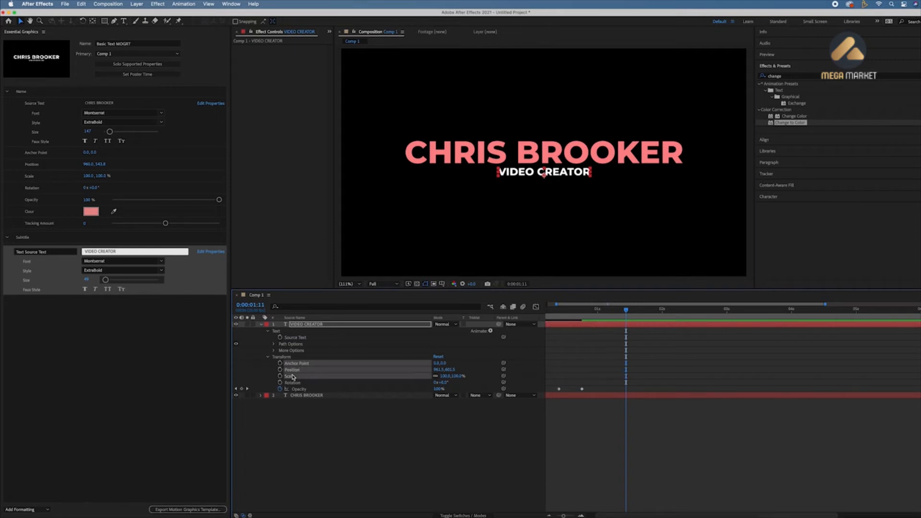
{"action": "left_click", "coordinate": [294, 384], "text": "shift"}
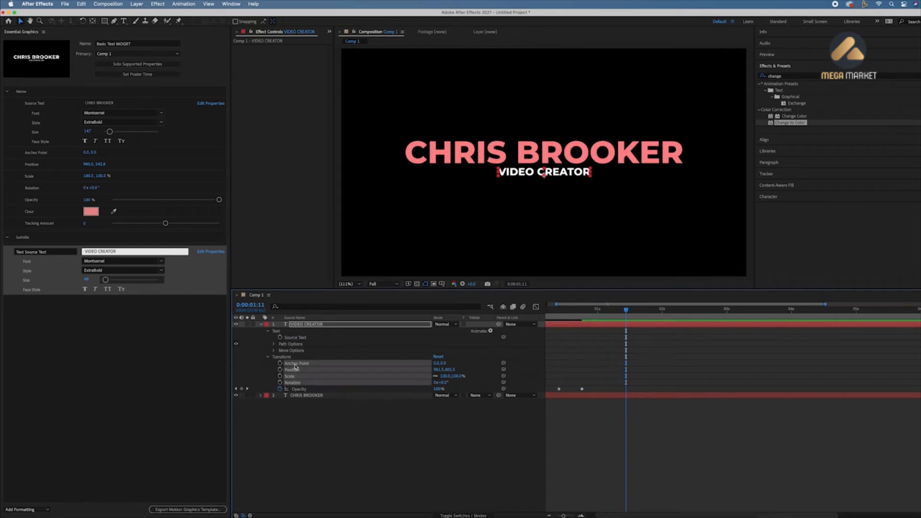
{"action": "right_click", "coordinate": [295, 361]}
{"action": "left_click", "coordinate": [364, 477]}
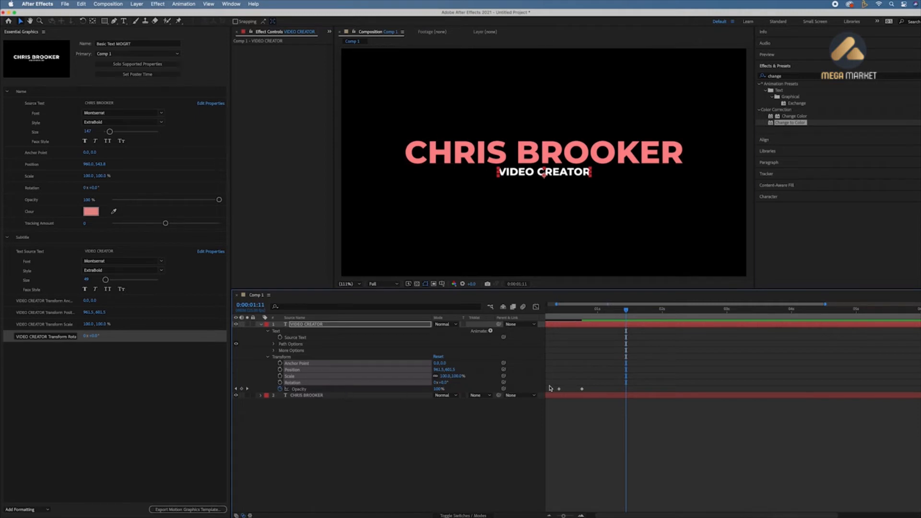
{"action": "left_click", "coordinate": [450, 425]}
Add an opacity animator to VIDEO CREATOR, expose its Opacity in Essential Graphics, and apply Change to Color
{"action": "left_click", "coordinate": [490, 332]}
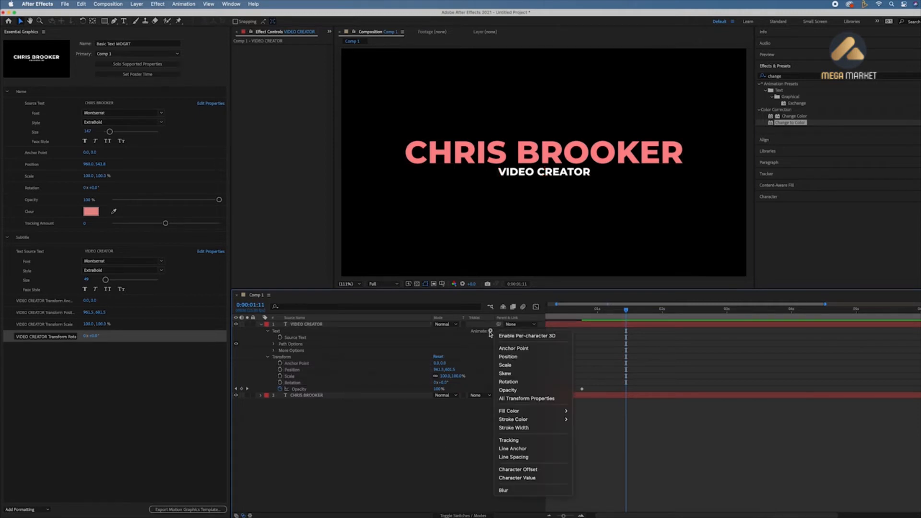
{"action": "left_click", "coordinate": [507, 390]}
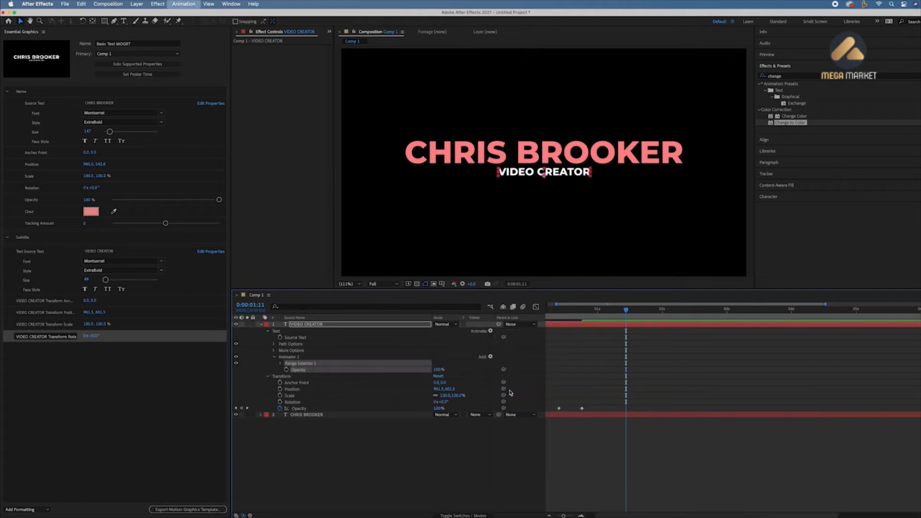
{"action": "right_click", "coordinate": [299, 371]}
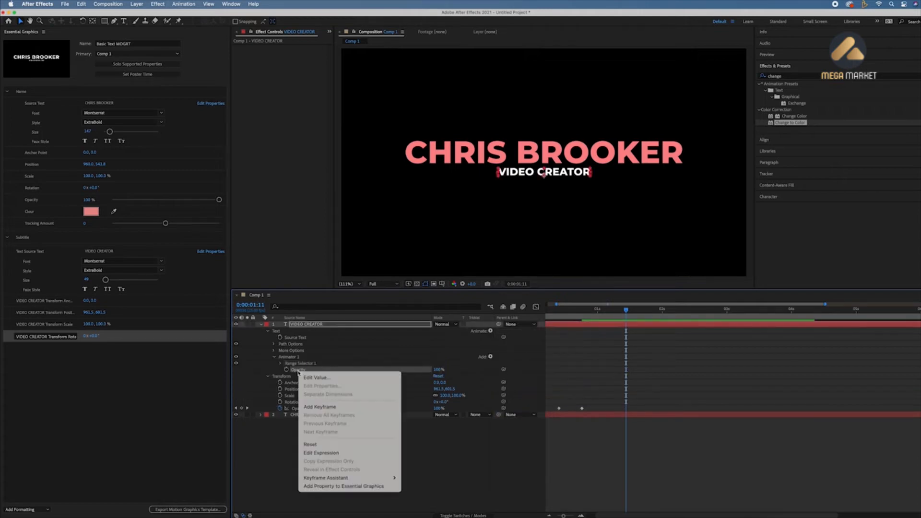
{"action": "left_click", "coordinate": [351, 486]}
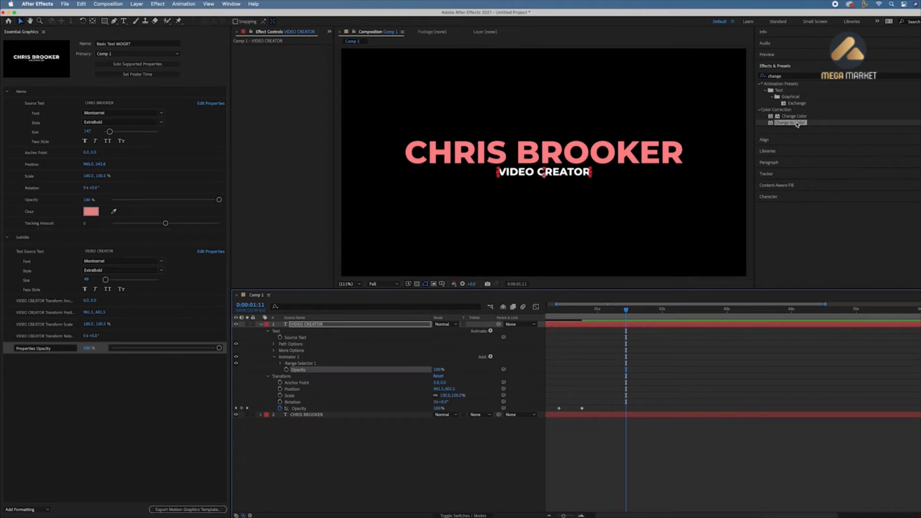
{"action": "left_click_drag", "start_coordinate": [797, 125], "coordinate": [338, 330]}
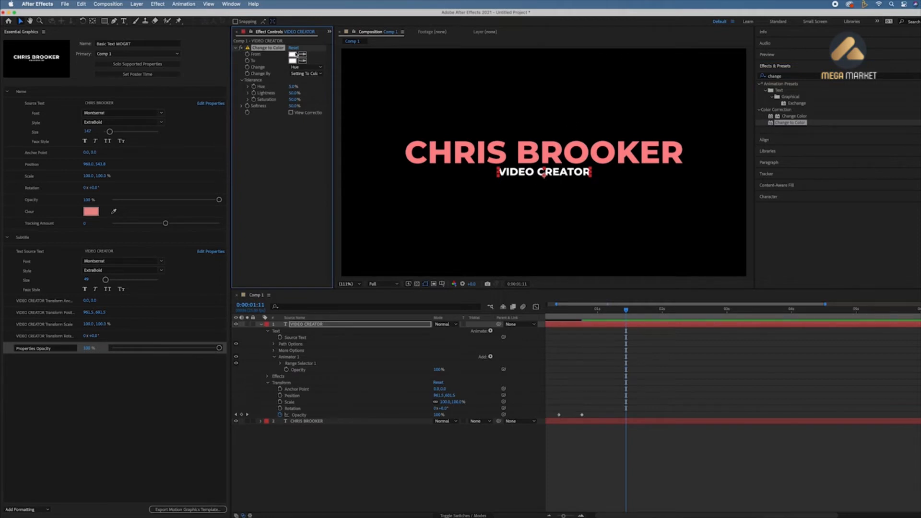
Set Change to Color's target to cyan 4DF2FD, changing Hue, Lightness & Saturation
{"action": "left_click", "coordinate": [292, 60]}
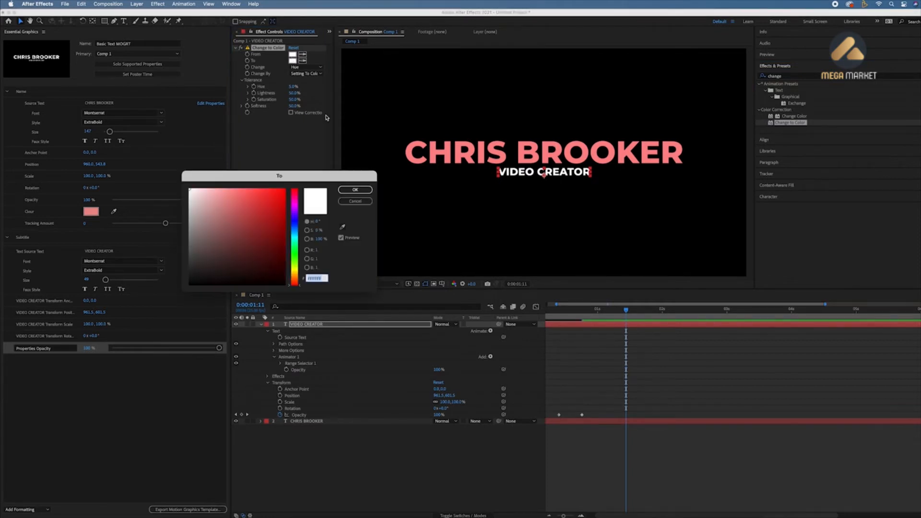
{"action": "left_click", "coordinate": [297, 243]}
{"action": "left_click_drag", "start_coordinate": [297, 243], "coordinate": [297, 236]}
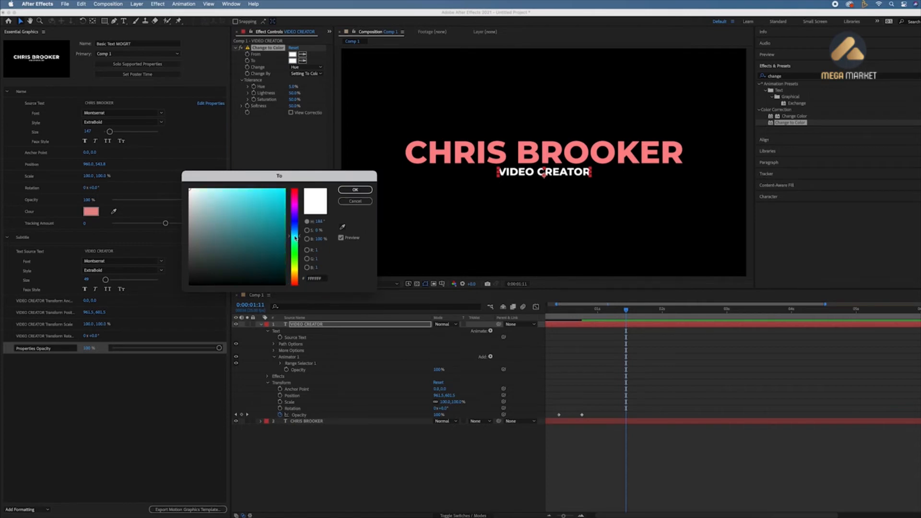
{"action": "left_click", "coordinate": [256, 190]}
{"action": "left_click", "coordinate": [360, 192]}
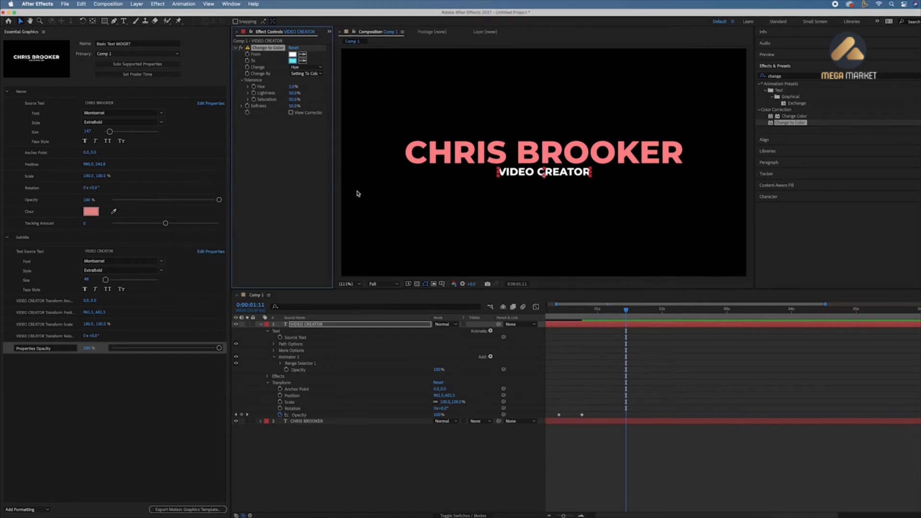
{"action": "left_click", "coordinate": [297, 67]}
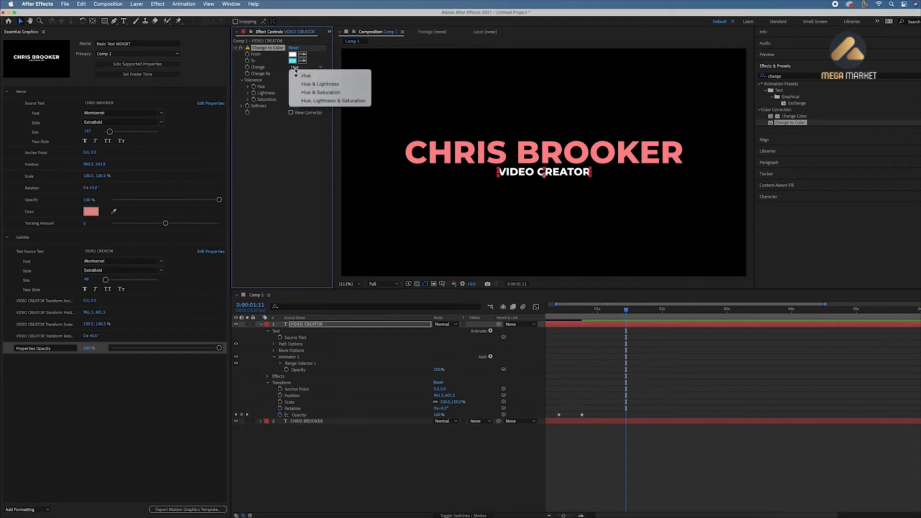
{"action": "left_click", "coordinate": [329, 102]}
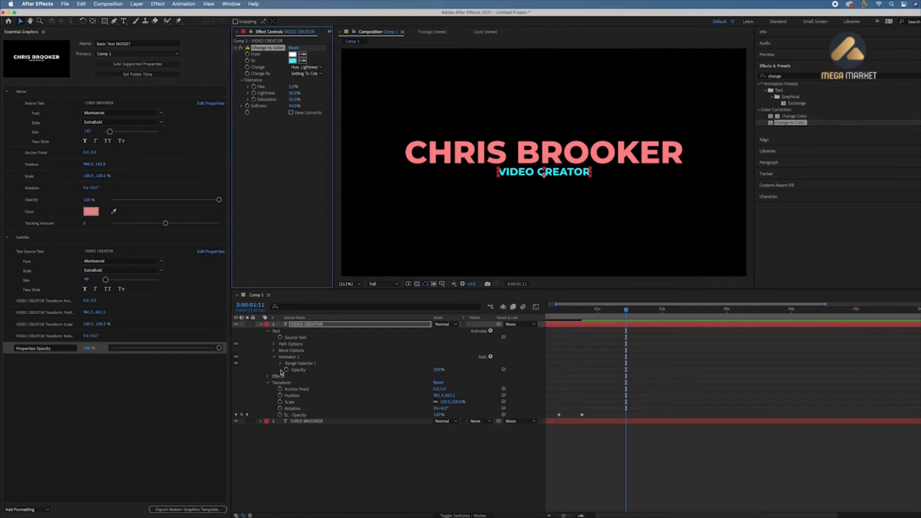
Expose Change to Color's To colour property in Essential Graphics
{"action": "left_click", "coordinate": [269, 376]}
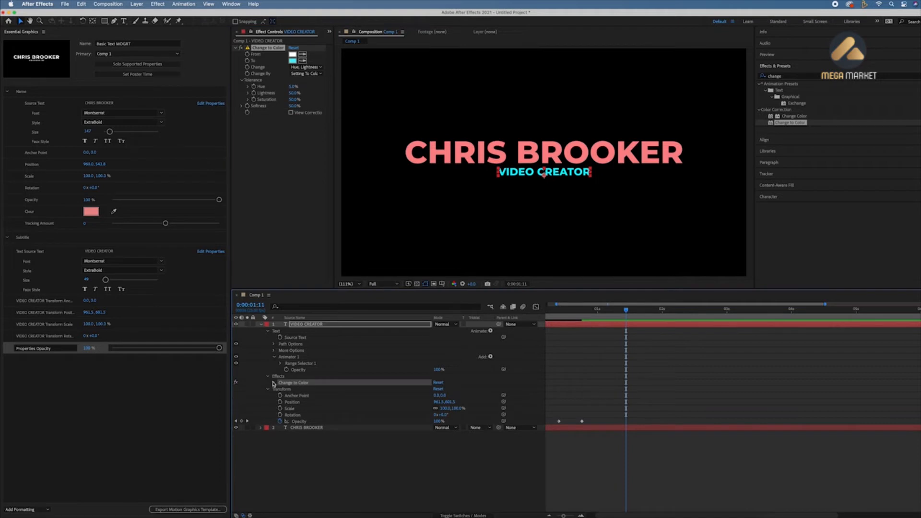
{"action": "left_click", "coordinate": [273, 382]}
{"action": "left_click", "coordinate": [292, 397]}
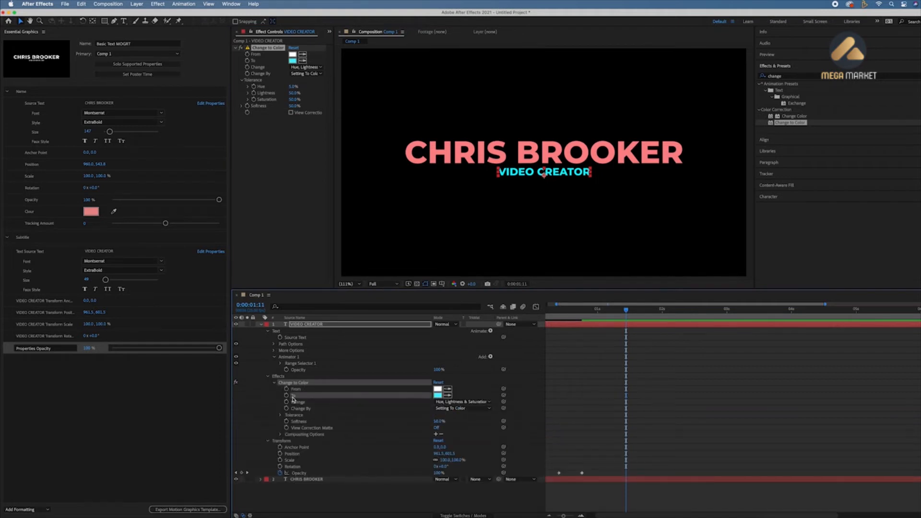
{"action": "right_click", "coordinate": [293, 396]}
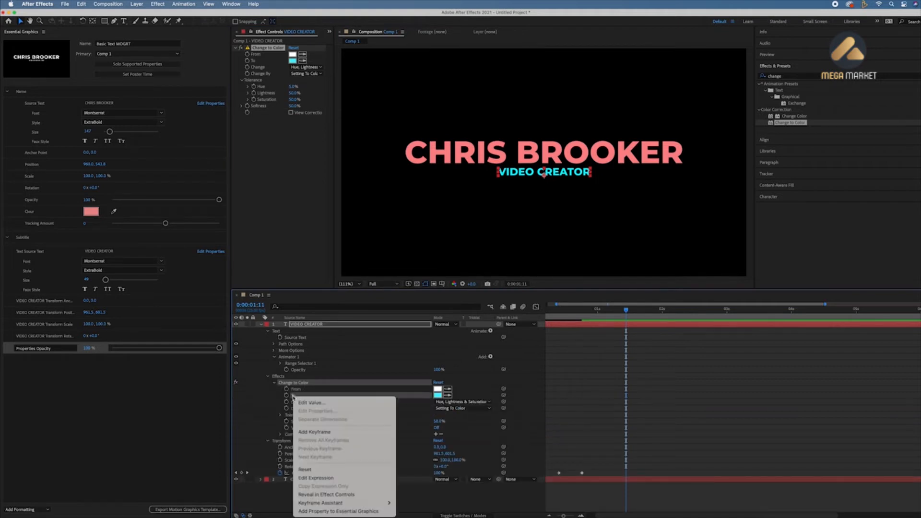
{"action": "left_click", "coordinate": [350, 511]}
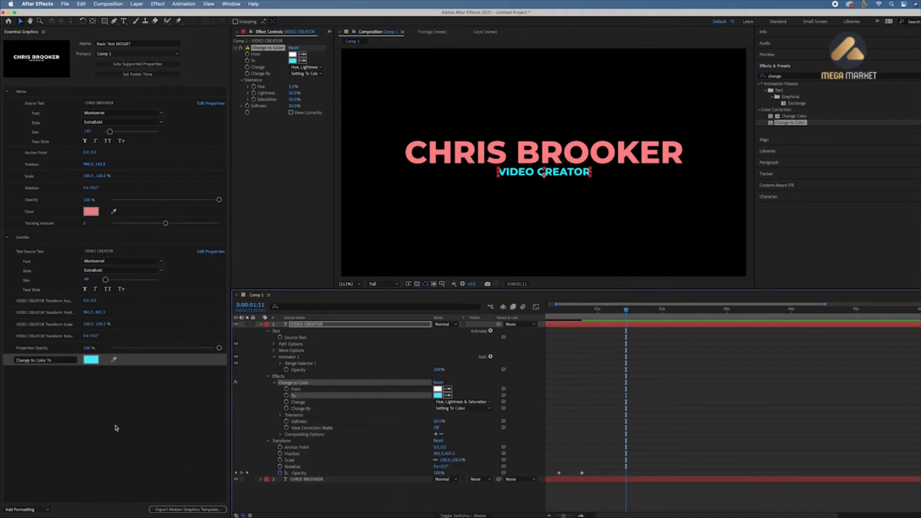
Shorten the exposed property names to Color, Opacity, Rotation and Scale
{"action": "left_click", "coordinate": [55, 362]}
{"action": "left_click_drag", "start_coordinate": [37, 361], "coordinate": [15, 348]}
{"action": "key", "text": "BackSpace"}
{"action": "left_click", "coordinate": [34, 349]}
{"action": "key", "text": "BackSpace"}
{"action": "left_click", "coordinate": [41, 338]}
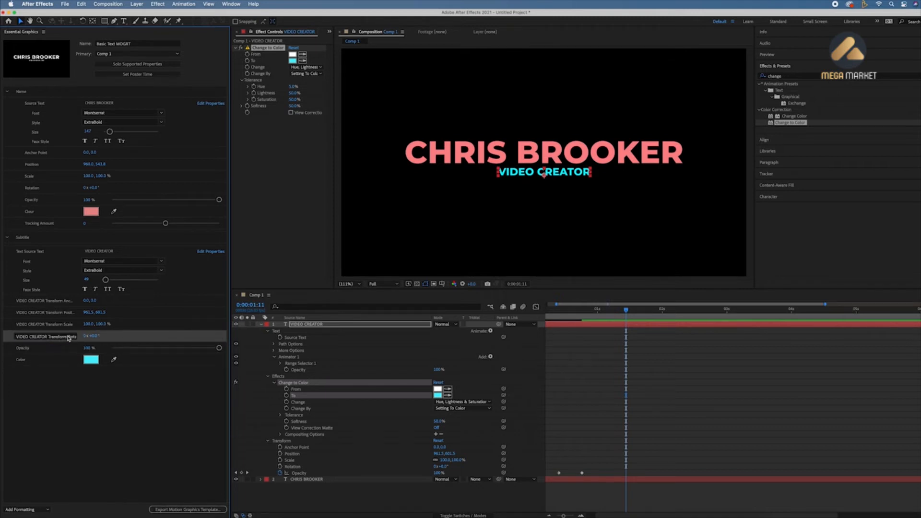
{"action": "left_click_drag", "start_coordinate": [69, 338], "coordinate": [13, 336]}
{"action": "key", "text": "BackSpace"}
{"action": "left_click", "coordinate": [67, 327]}
{"action": "left_click_drag", "start_coordinate": [68, 326], "coordinate": [13, 325]}
{"action": "key", "text": "BackSpace"}
{"action": "left_click", "coordinate": [64, 314]}
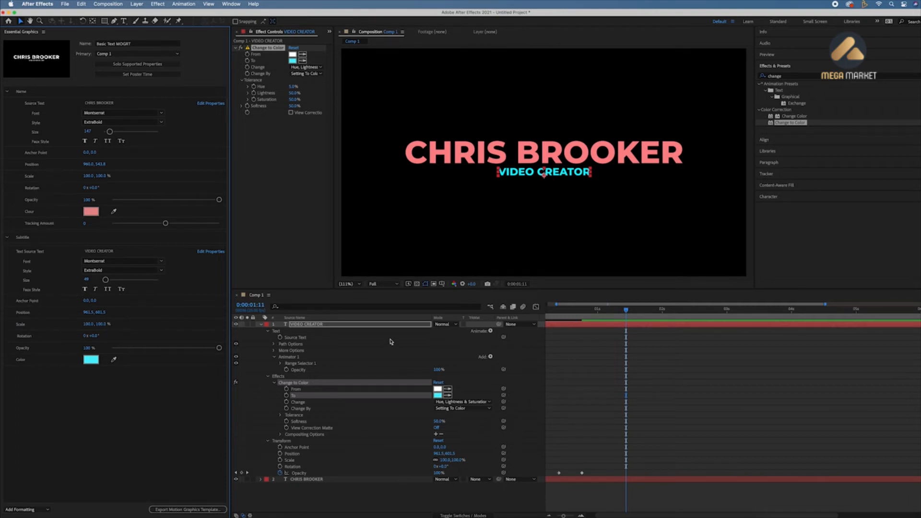
Add a tracking animator to VIDEO CREATOR and expose it in Essential Graphics as Tracking Amount
{"action": "left_click", "coordinate": [500, 345]}
{"action": "left_click", "coordinate": [490, 331]}
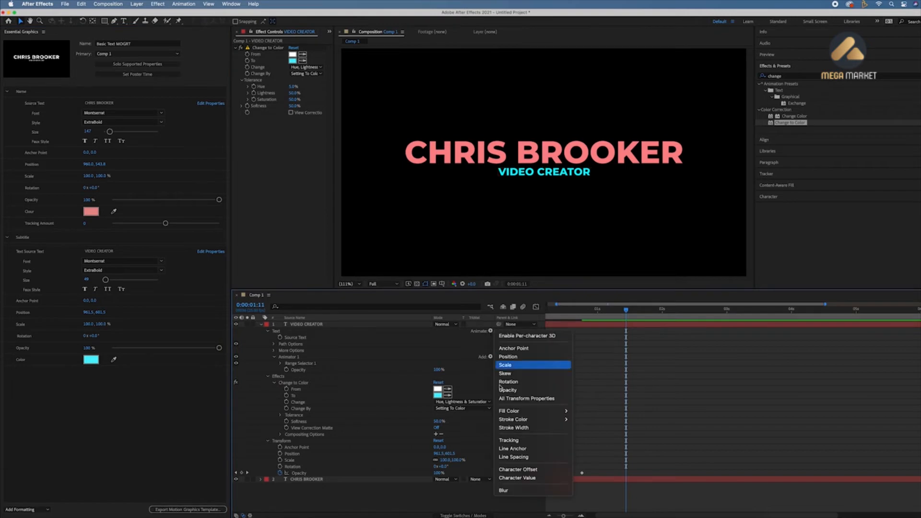
{"action": "left_click", "coordinate": [515, 442]}
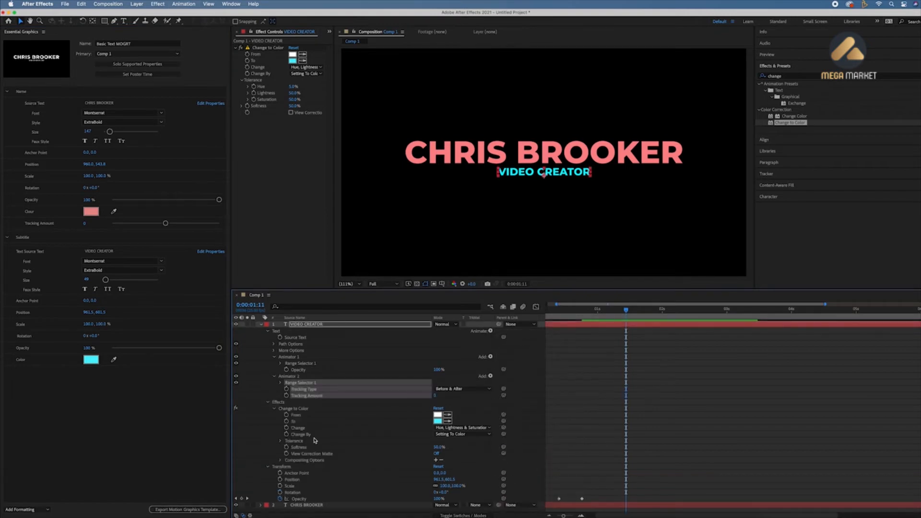
{"action": "left_click", "coordinate": [560, 426]}
{"action": "right_click", "coordinate": [316, 398]}
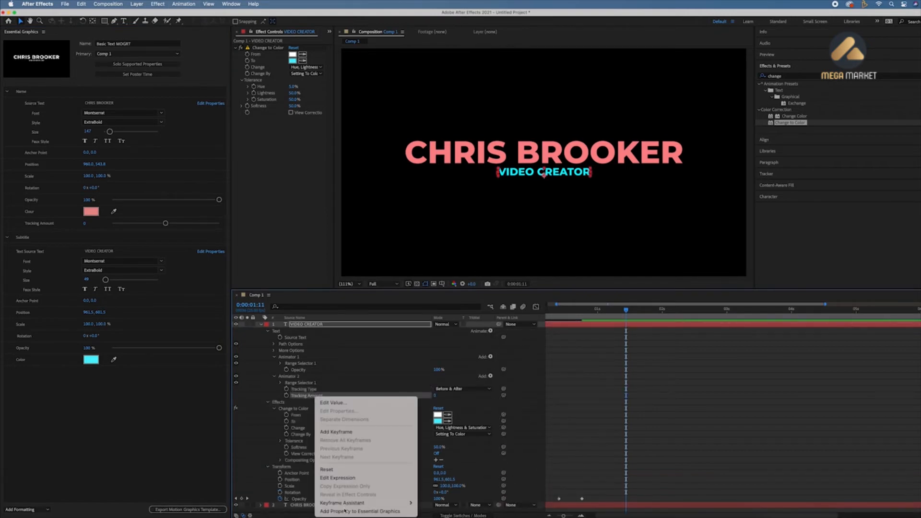
{"action": "left_click", "coordinate": [341, 512]}
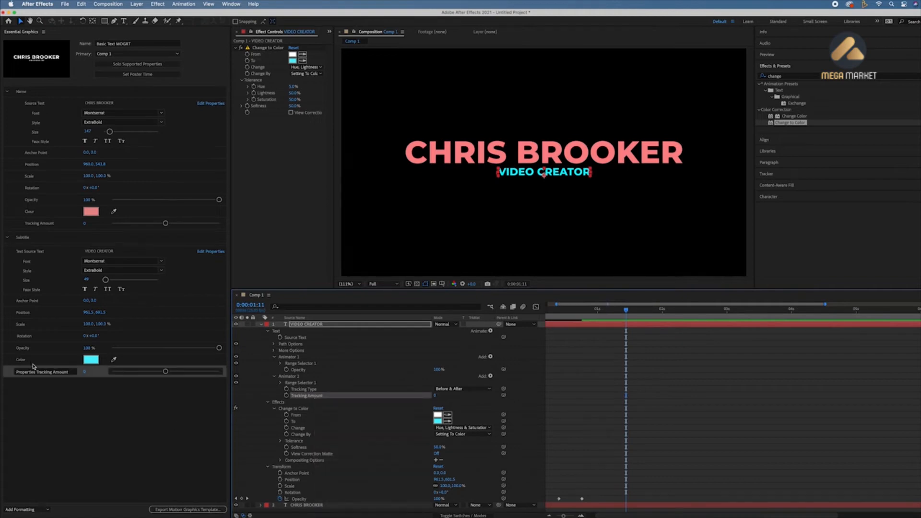
{"action": "left_click_drag", "start_coordinate": [37, 373], "coordinate": [15, 376]}
{"action": "key", "text": "BackSpace"}
{"action": "key", "text": "Return"}
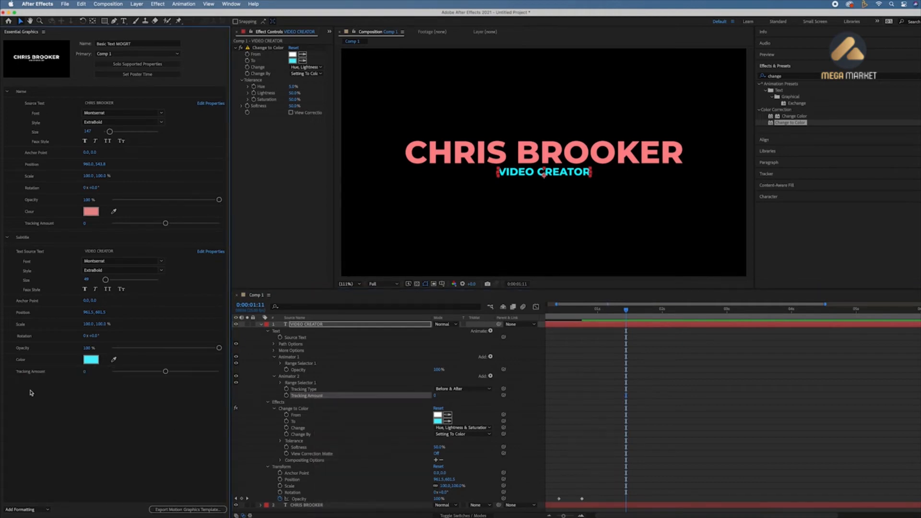
Reorder the Subtitle group's controls by moving Rotation down, then collapse the VIDEO CREATOR layer
{"action": "left_click", "coordinate": [40, 253]}
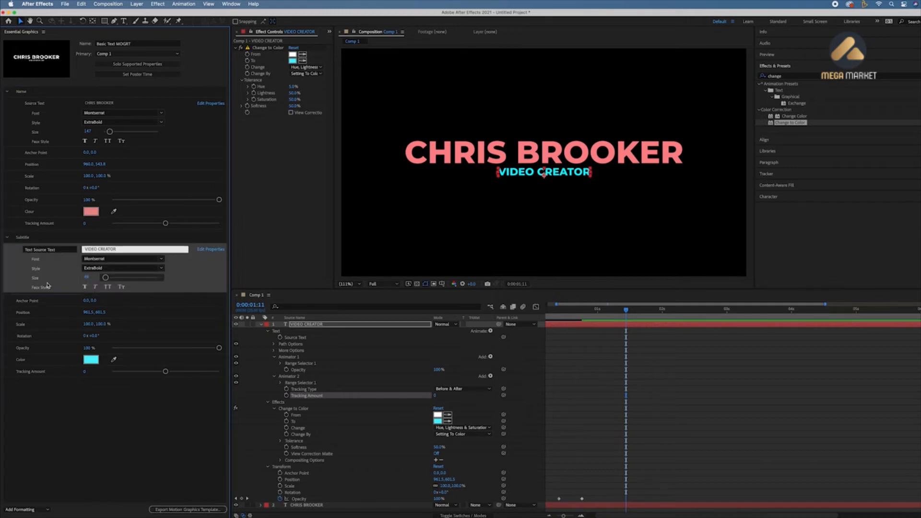
{"action": "left_click", "coordinate": [33, 301]}
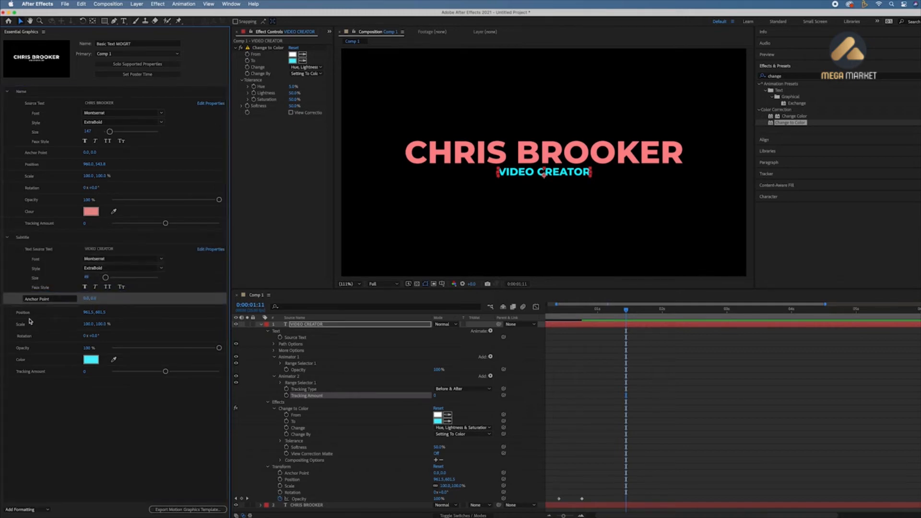
{"action": "left_click", "coordinate": [38, 312]}
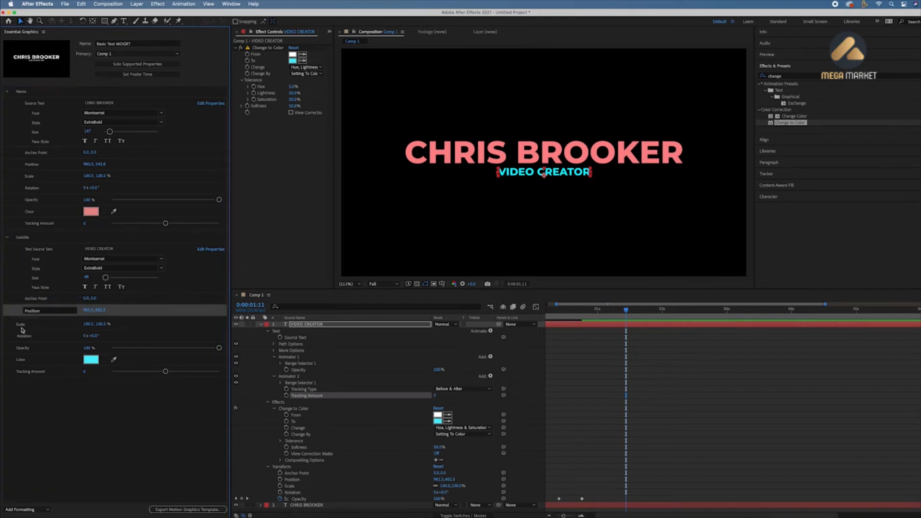
{"action": "left_click", "coordinate": [35, 323]}
{"action": "left_click_drag", "start_coordinate": [26, 339], "coordinate": [32, 368]}
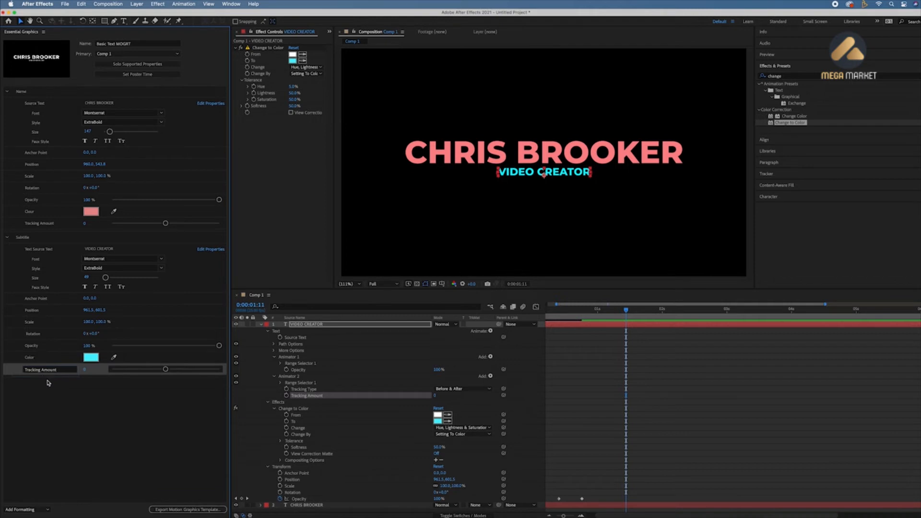
{"action": "left_click", "coordinate": [88, 395]}
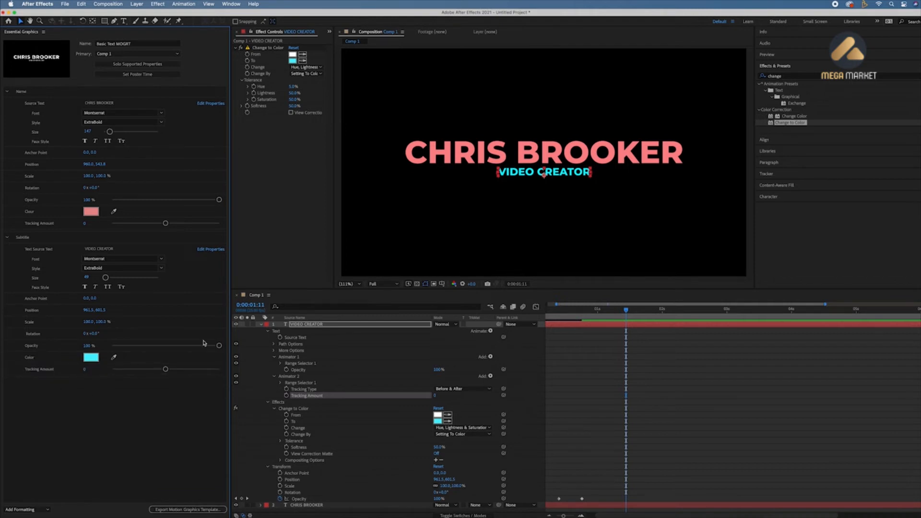
{"action": "left_click", "coordinate": [262, 325]}
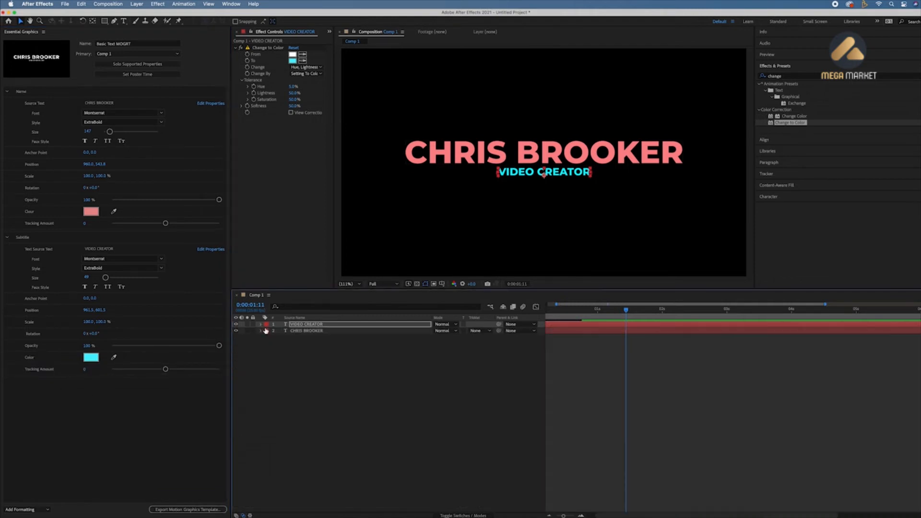
Pre-compose both text layers into Pre-comp 1, keeping the default name
{"action": "left_click", "coordinate": [301, 353]}
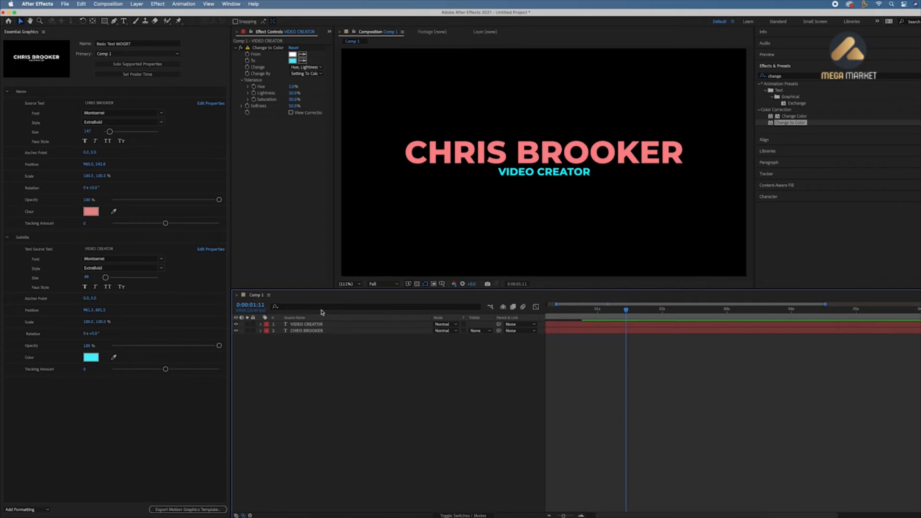
{"action": "key", "text": "super+a"}
{"action": "left_click_drag", "start_coordinate": [294, 365], "coordinate": [333, 316]}
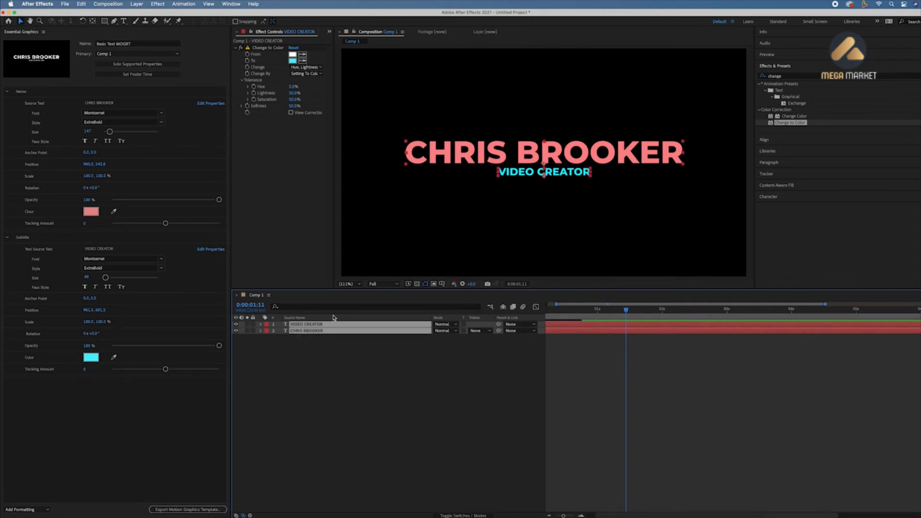
{"action": "left_click", "coordinate": [339, 350]}
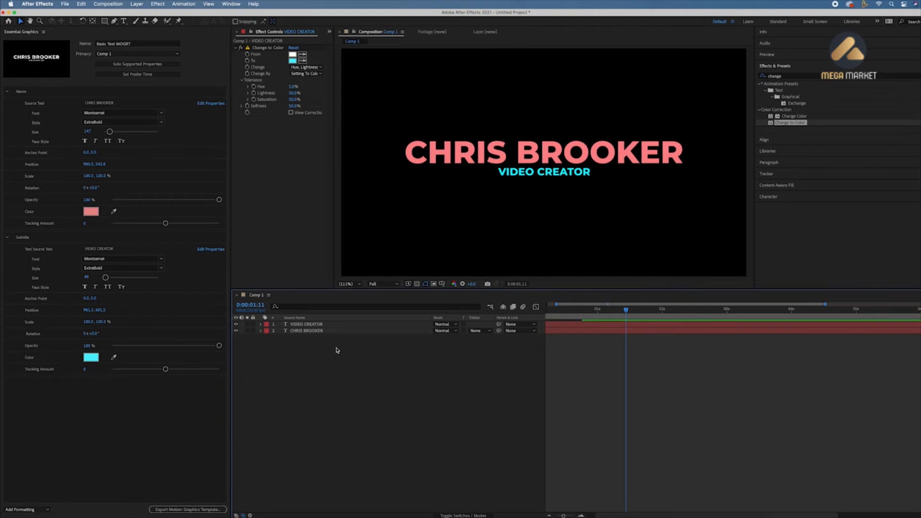
{"action": "key", "text": "super+a"}
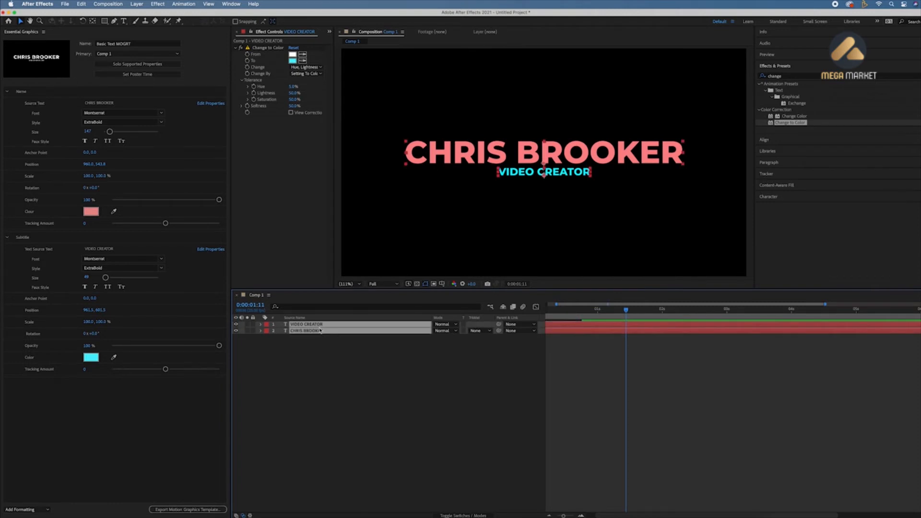
{"action": "right_click", "coordinate": [320, 330]}
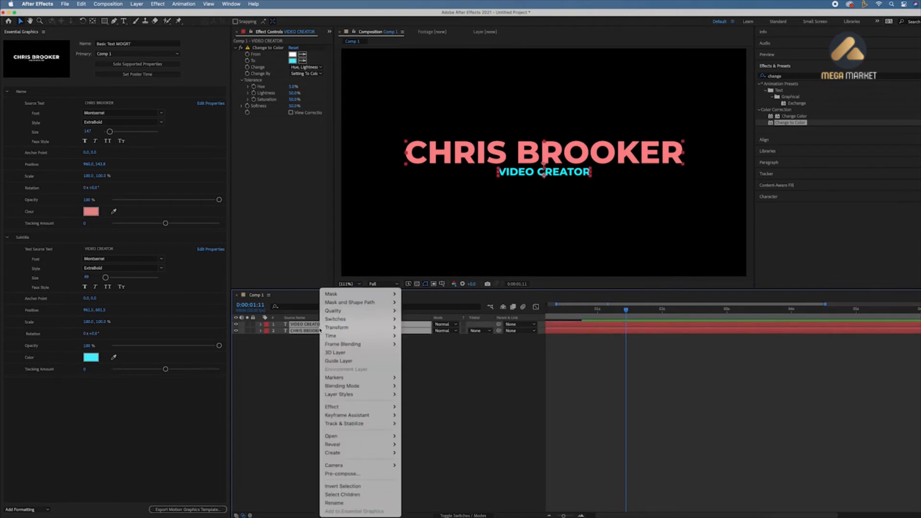
{"action": "left_click", "coordinate": [355, 474]}
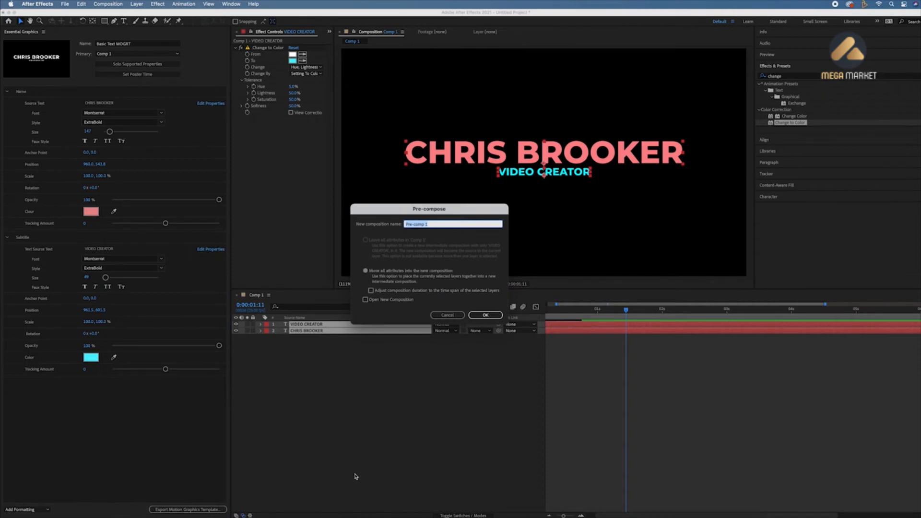
{"action": "key", "text": "Return"}
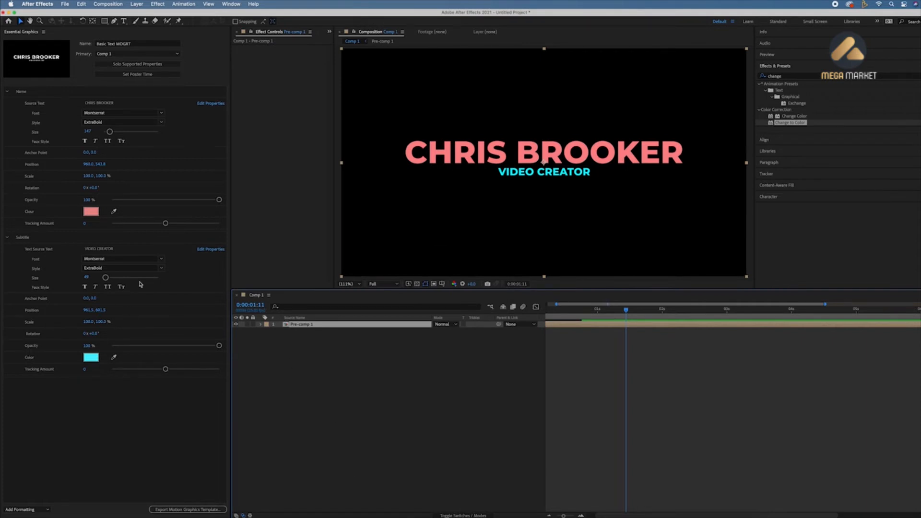
Reveal Pre-comp 1's Transform properties and test-scrub its Scale to about 38%
{"action": "left_click", "coordinate": [260, 325]}
{"action": "left_click", "coordinate": [267, 331]}
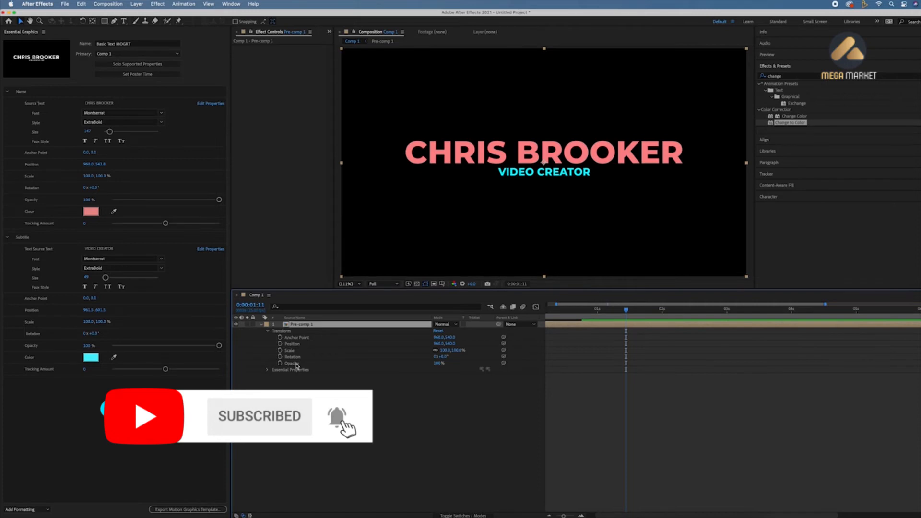
{"action": "mouse_move", "coordinate": [444, 350]}
{"action": "left_mouse_down"}
{"action": "mouse_move", "coordinate": [417, 351]}
{"action": "mouse_move", "coordinate": [450, 351]}
{"action": "mouse_move", "coordinate": [431, 351]}
{"action": "left_mouse_up"}
Undo the test scaling and add a new template control group named Global
{"action": "key", "text": "super+z"}
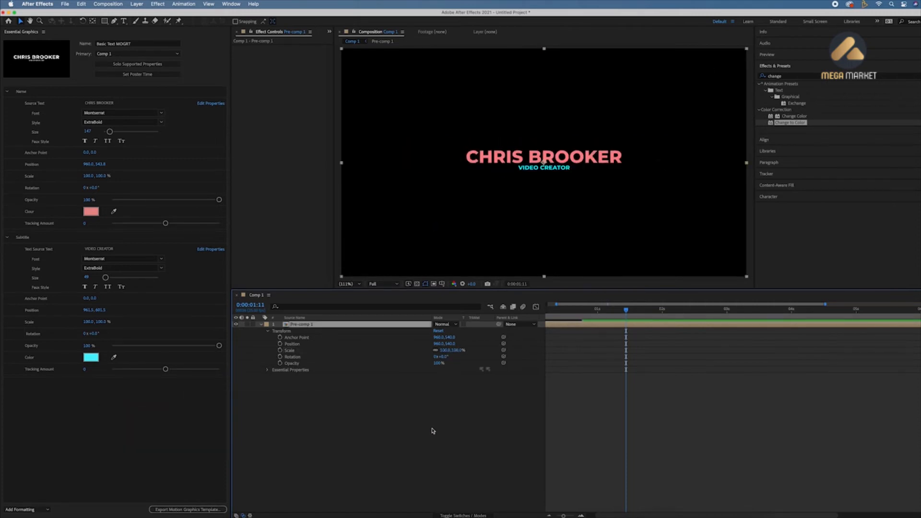
{"action": "left_click", "coordinate": [29, 510]}
{"action": "left_click", "coordinate": [24, 503]}
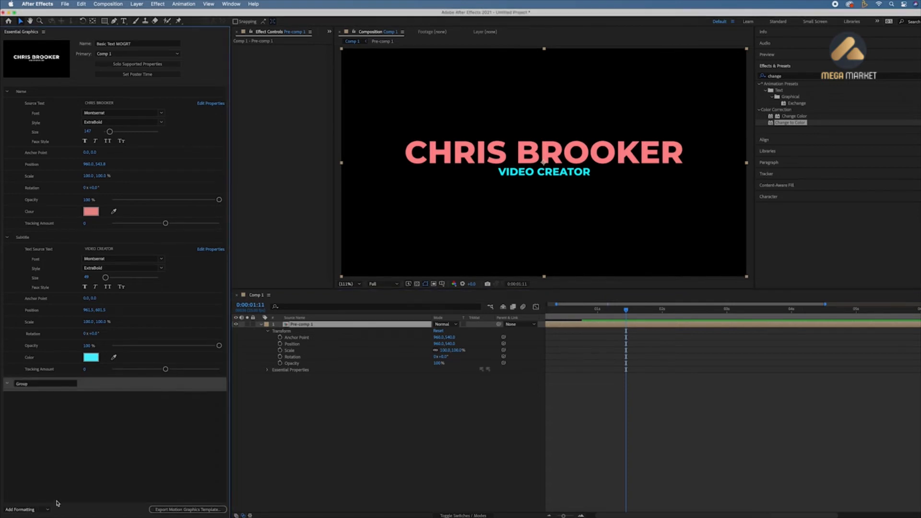
{"action": "left_click", "coordinate": [55, 384]}
{"action": "type", "text": "Global"}
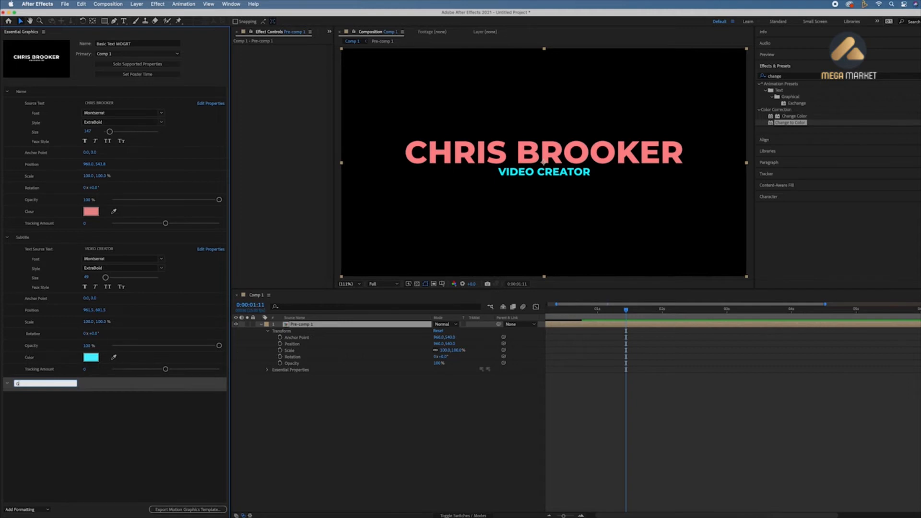
{"action": "left_click", "coordinate": [41, 454]}
Expose Pre-comp 1's Anchor Point, Position, Scale, Rotation and Opacity as template controls
{"action": "left_click", "coordinate": [301, 337]}
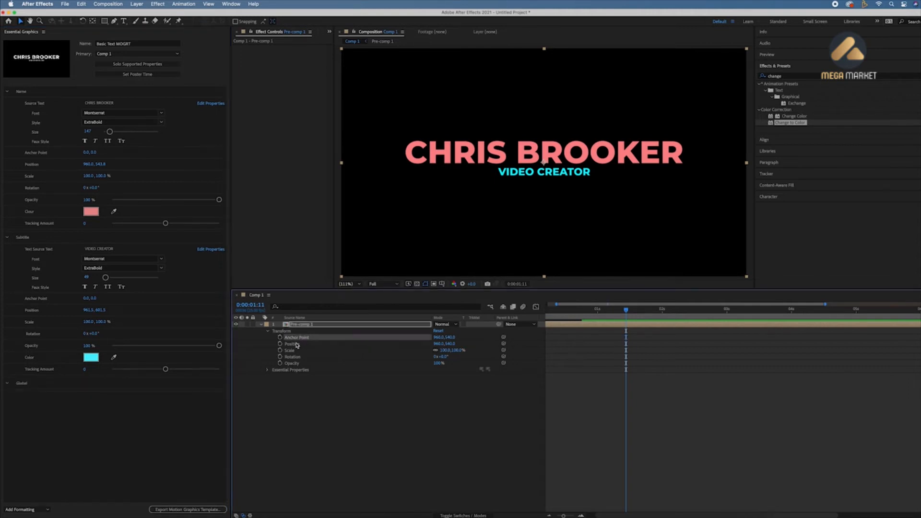
{"action": "left_click", "coordinate": [295, 344], "text": "shift"}
{"action": "left_click", "coordinate": [293, 351], "text": "shift"}
{"action": "left_click", "coordinate": [294, 358], "text": "shift"}
{"action": "left_click", "coordinate": [296, 364], "text": "shift"}
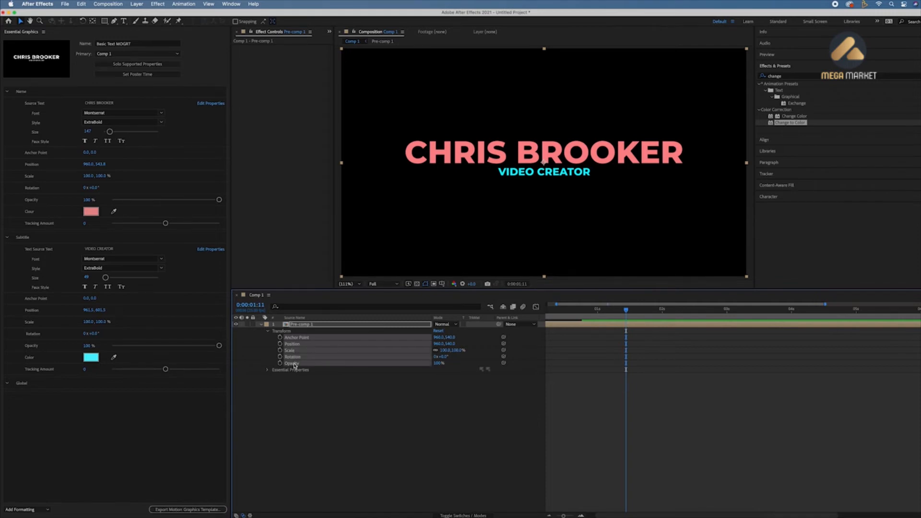
{"action": "right_click", "coordinate": [295, 365]}
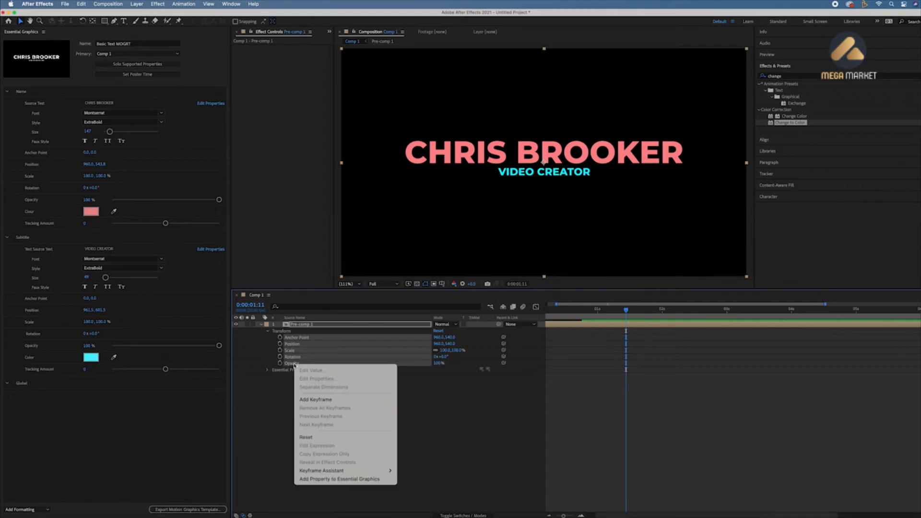
{"action": "left_click", "coordinate": [336, 478]}
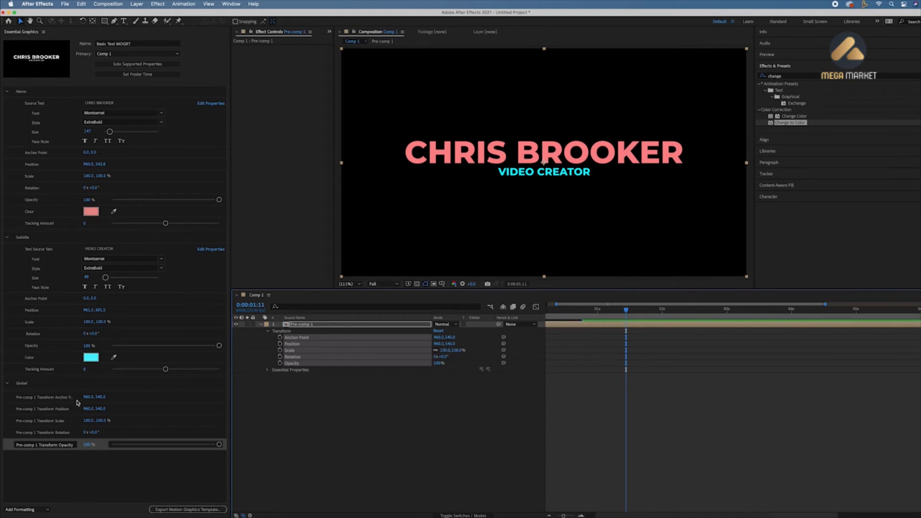
Rename the five controls to Anchor Point, Position, Scale, Rotation and Opacity
{"action": "left_click", "coordinate": [59, 398]}
{"action": "type", "text": "Anchor Point"}
{"action": "key", "text": "Return"}
{"action": "left_click", "coordinate": [59, 411]}
{"action": "type", "text": "Position"}
{"action": "key", "text": "Return"}
{"action": "left_click", "coordinate": [60, 422]}
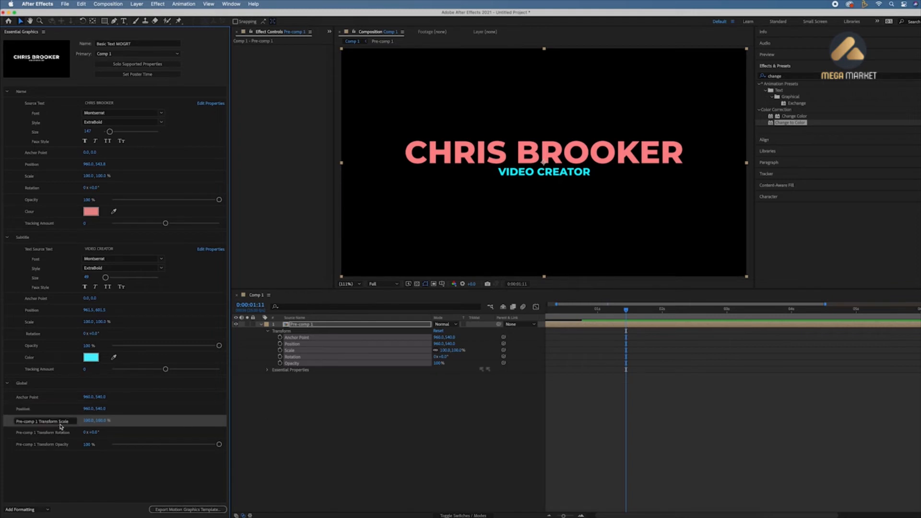
{"action": "type", "text": "Scale"}
{"action": "key", "text": "Return"}
{"action": "left_click", "coordinate": [61, 434]}
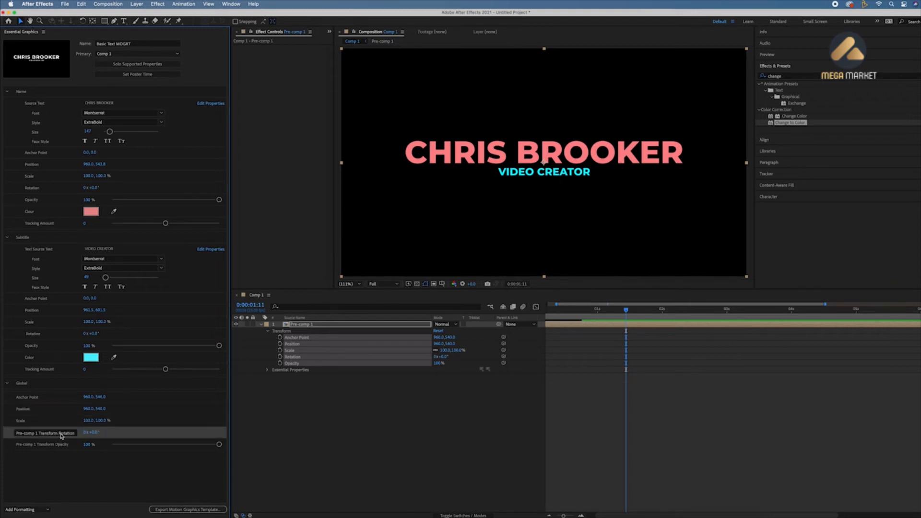
{"action": "left_click", "coordinate": [60, 434]}
{"action": "type", "text": "Rotation"}
{"action": "key", "text": "Return"}
{"action": "left_click", "coordinate": [57, 446]}
{"action": "left_click", "coordinate": [57, 445]}
{"action": "type", "text": "Opacity"}
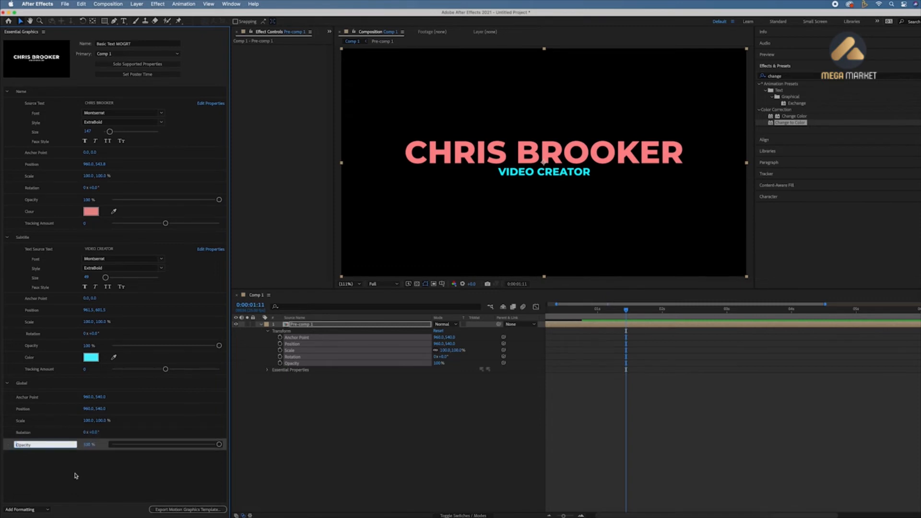
{"action": "key", "text": "Return"}
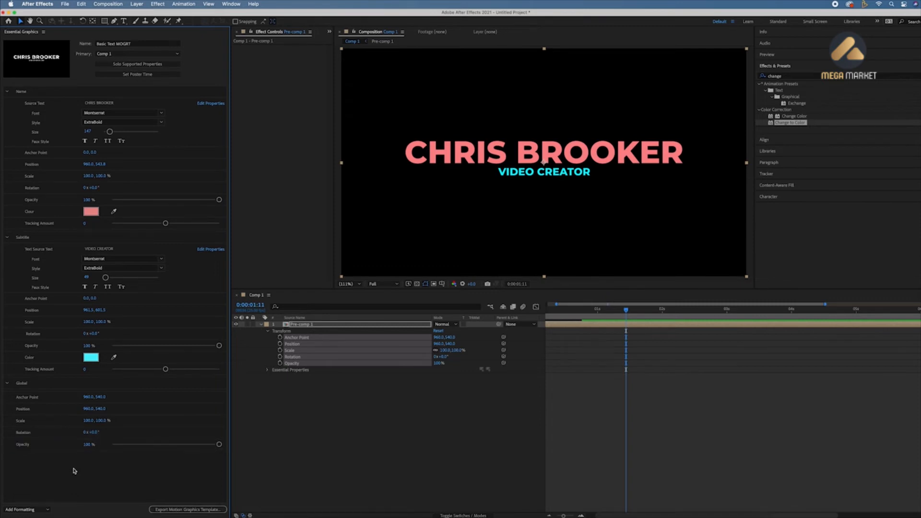
Place the Global Rotation control below Scale, then open Pre-comp 1
{"action": "left_click", "coordinate": [27, 393]}
{"action": "key", "text": "Return"}
{"action": "left_click", "coordinate": [26, 408]}
{"action": "left_click", "coordinate": [26, 408]}
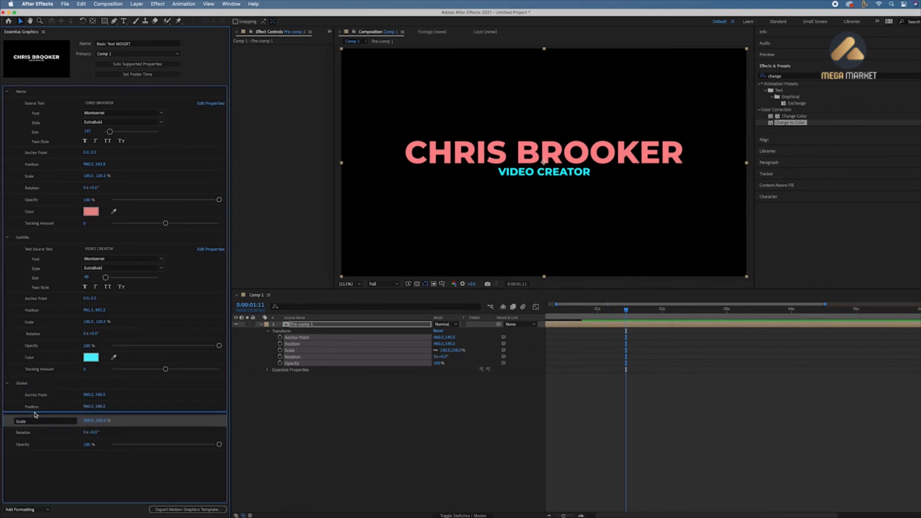
{"action": "left_click", "coordinate": [27, 433]}
{"action": "left_click_drag", "start_coordinate": [39, 425], "coordinate": [86, 439]}
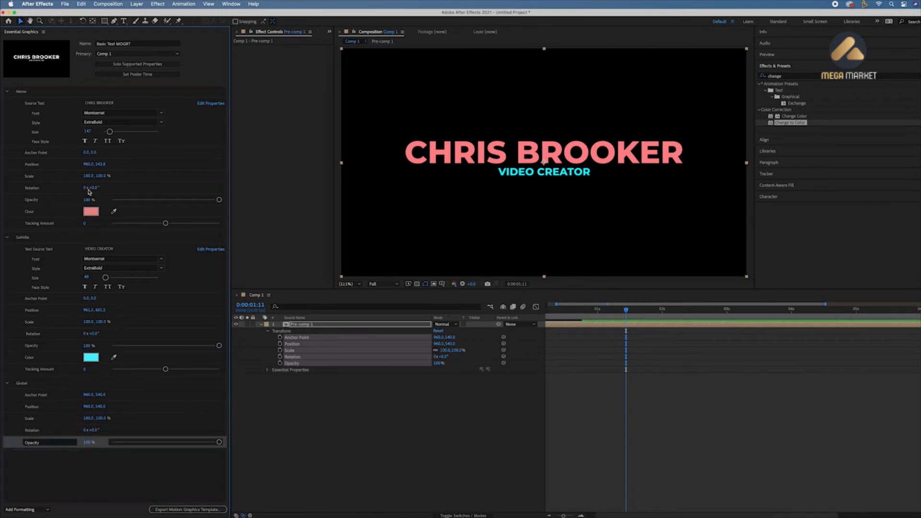
{"action": "left_click", "coordinate": [71, 176]}
{"action": "left_click", "coordinate": [281, 295]}
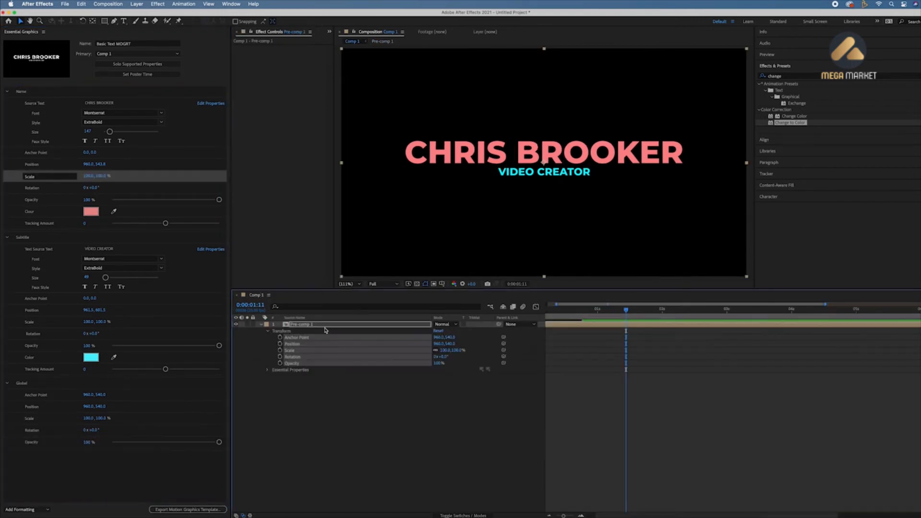
{"action": "double_click", "coordinate": [308, 327]}
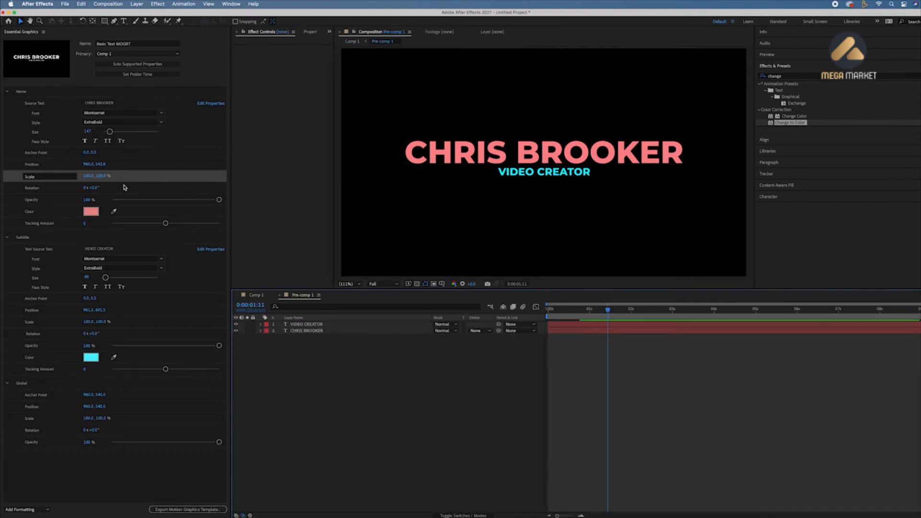
Test the controls by rotating the CHRIS BROOKER title and dimming it to 33% opacity
{"action": "left_click_drag", "start_coordinate": [90, 164], "coordinate": [107, 194]}
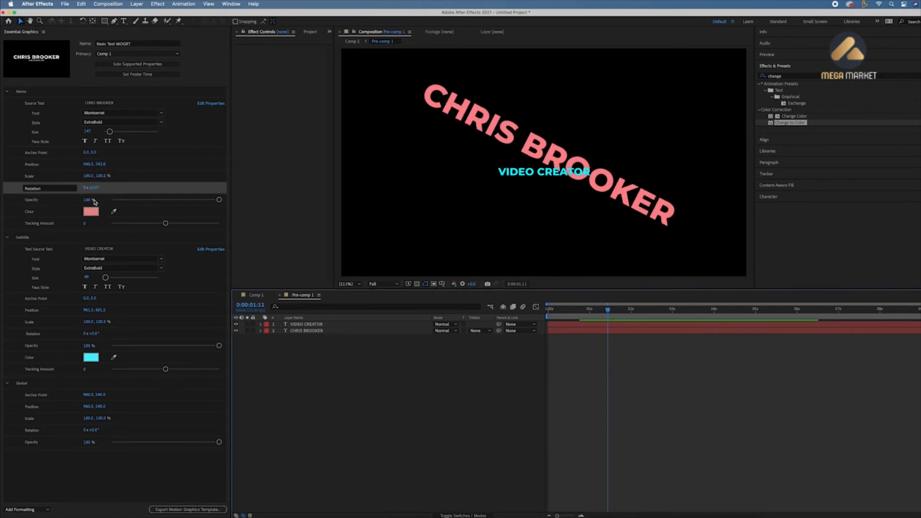
{"action": "left_click_drag", "start_coordinate": [218, 202], "coordinate": [399, 205]}
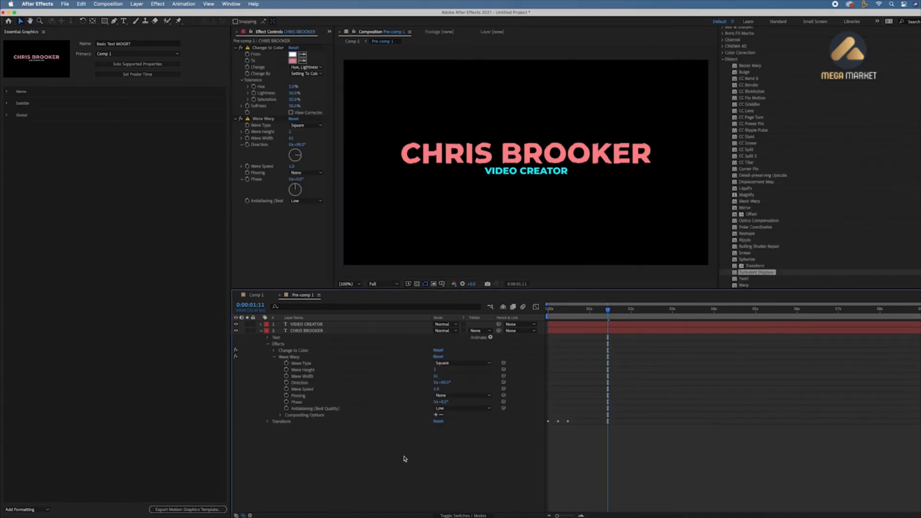
Add a black 1920×1080 solid, Black Solid 1, on top of the title layers in Pre-comp 1
{"action": "left_click", "coordinate": [143, 3]}
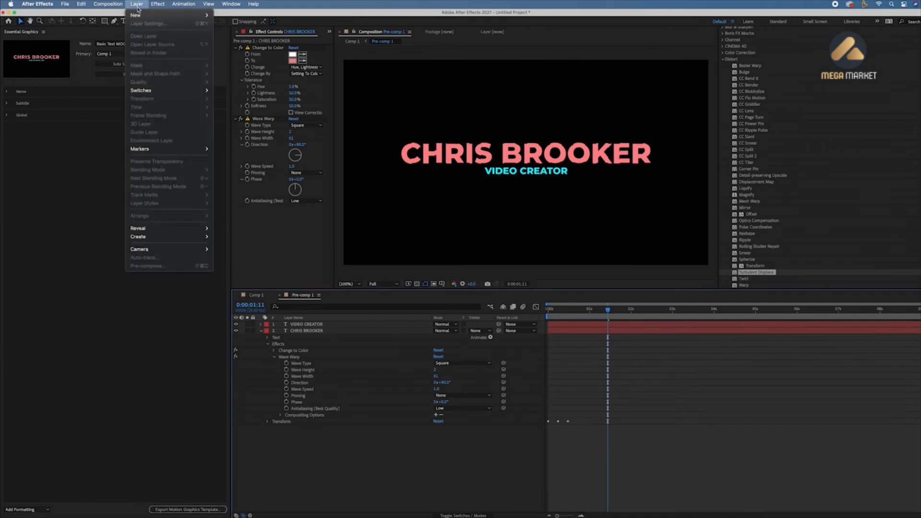
{"action": "mouse_move", "coordinate": [144, 15]}
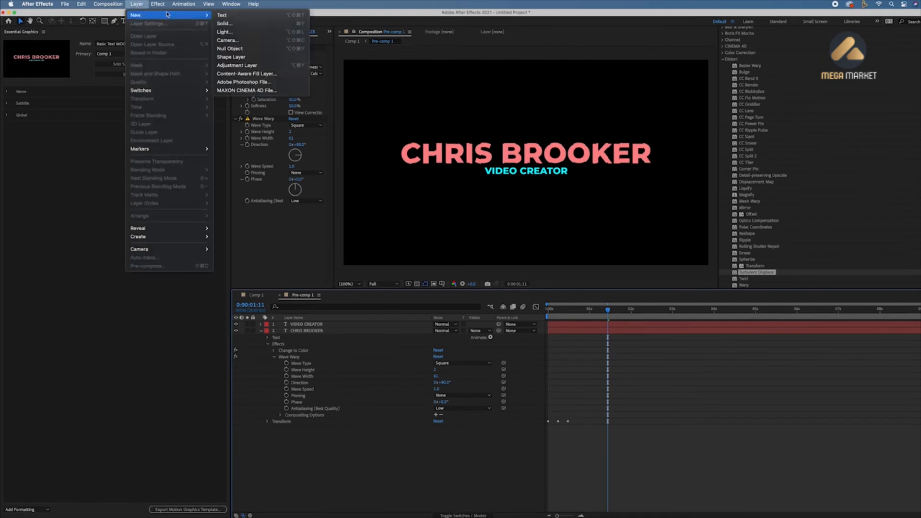
{"action": "left_click", "coordinate": [225, 24]}
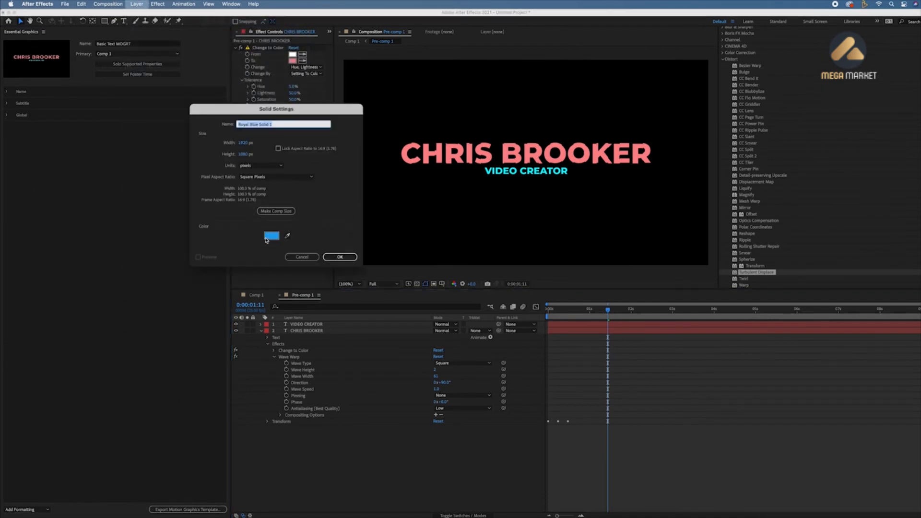
{"action": "left_click", "coordinate": [276, 239]}
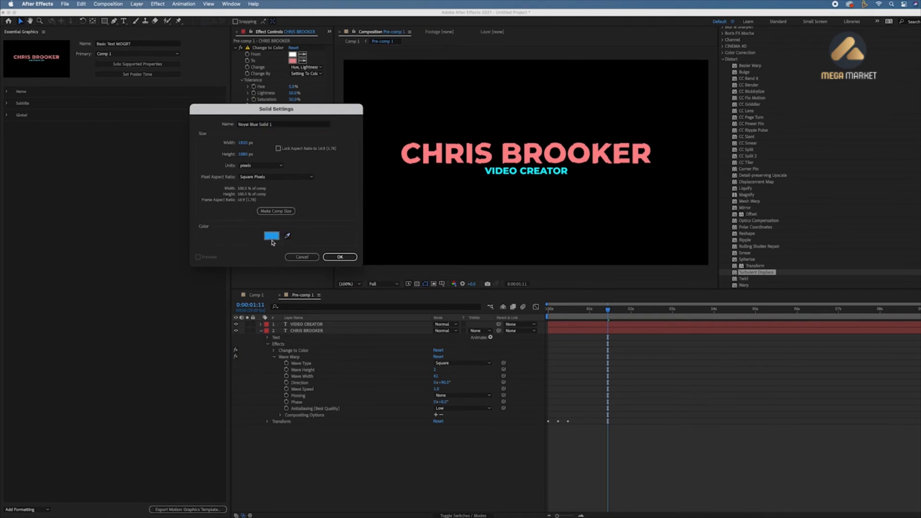
{"action": "left_click", "coordinate": [272, 238]}
{"action": "left_click", "coordinate": [285, 284]}
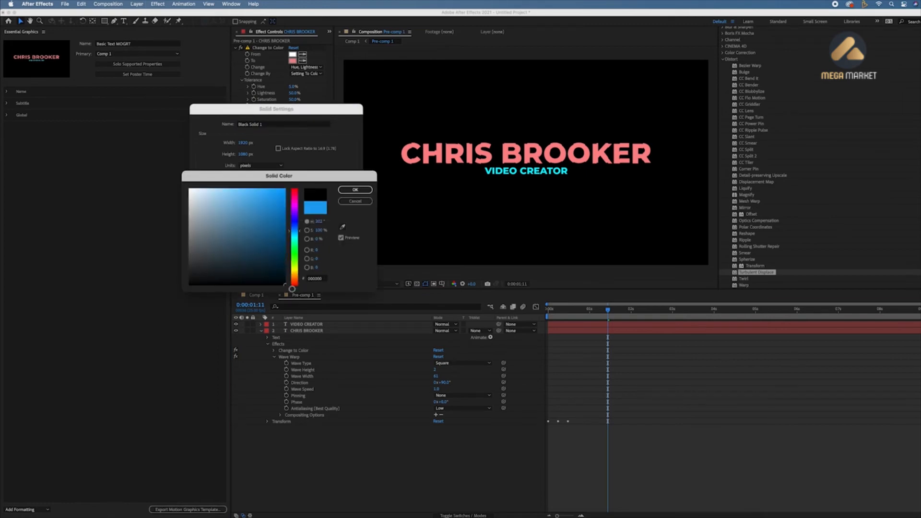
{"action": "left_click", "coordinate": [355, 192]}
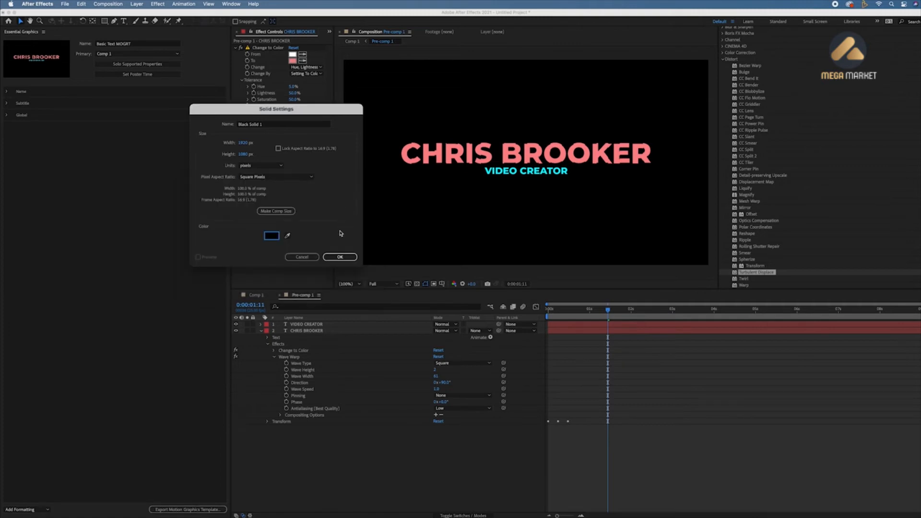
{"action": "left_click", "coordinate": [341, 259]}
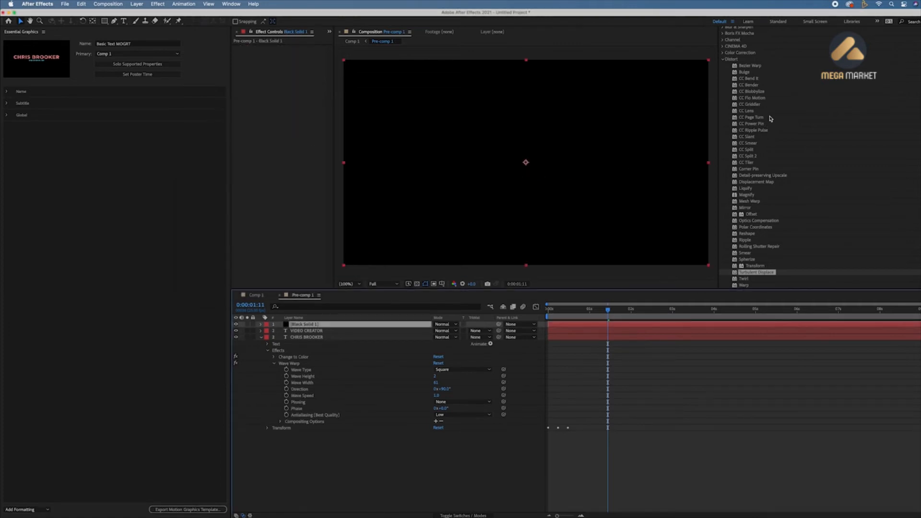
{"action": "scroll", "coordinate": [770, 101], "scroll_direction": "up", "scroll_amount": 3}
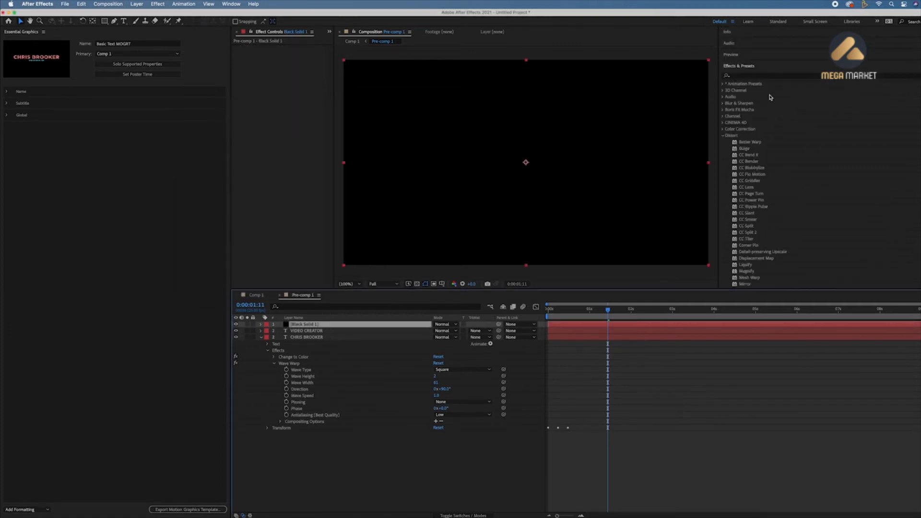
Apply Audio Waveform to Black Solid 1 and set its start and end points level beneath the title
{"action": "left_click", "coordinate": [758, 74]}
{"action": "type", "text": "wa"}
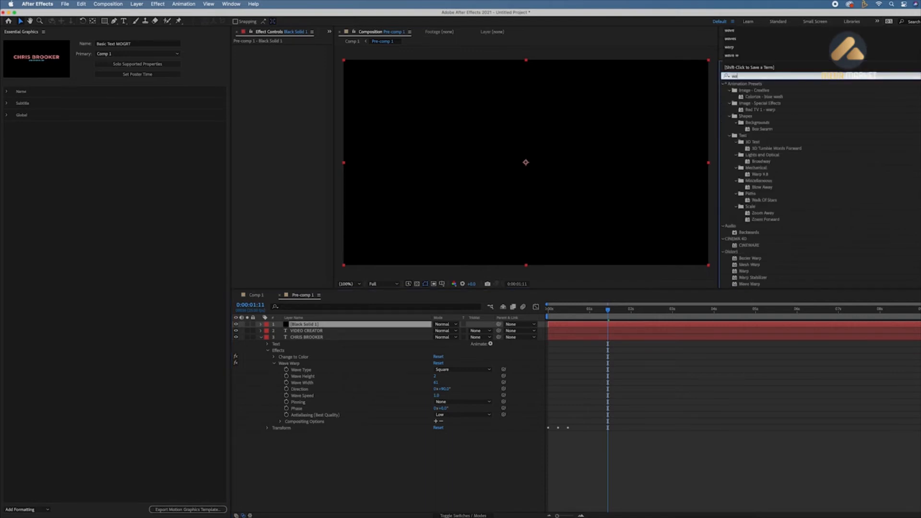
{"action": "type", "text": "ve"}
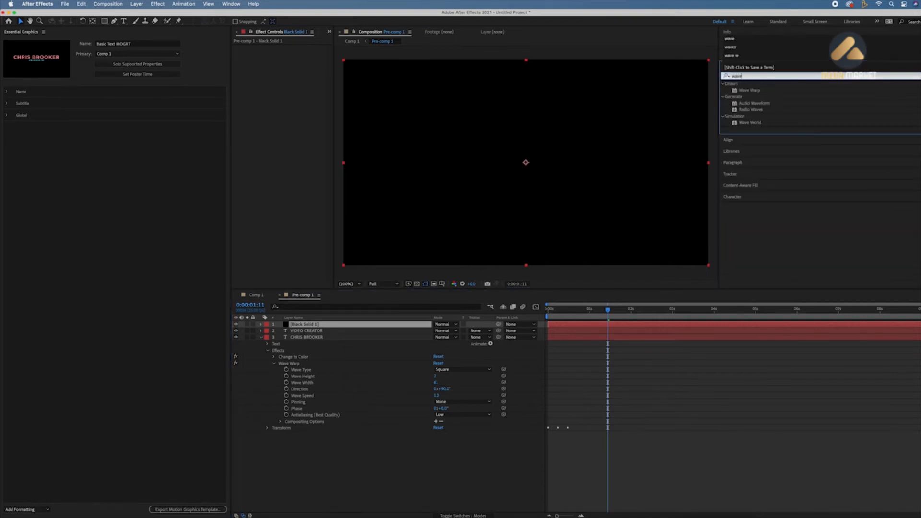
{"action": "left_click", "coordinate": [754, 104]}
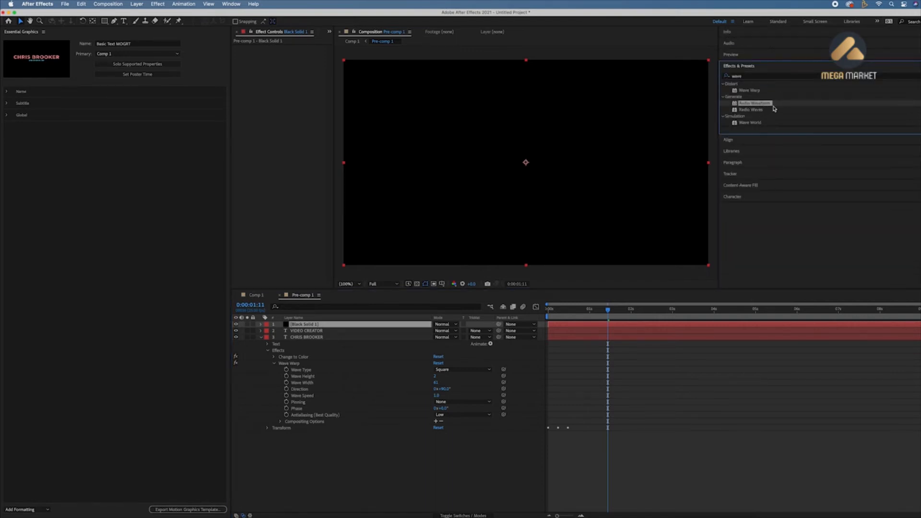
{"action": "left_click_drag", "start_coordinate": [306, 296], "coordinate": [305, 324]}
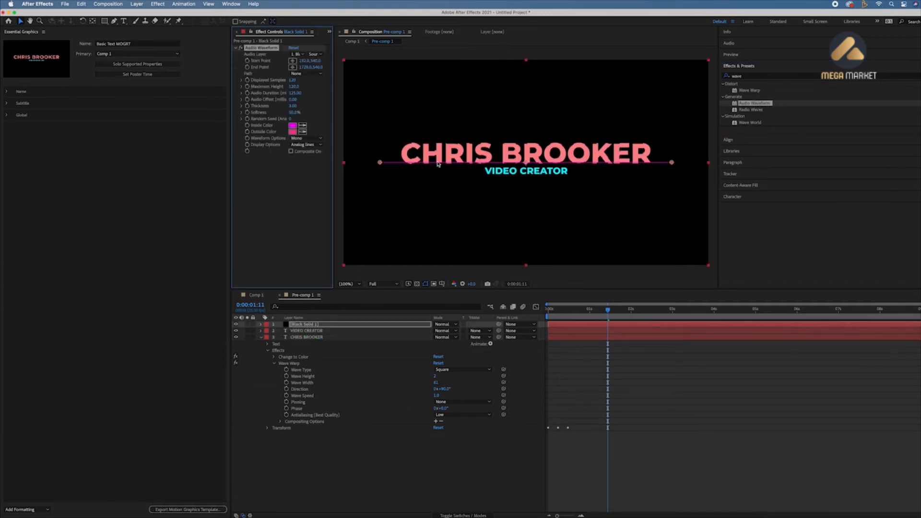
{"action": "left_click", "coordinate": [388, 212]}
{"action": "left_click_drag", "start_coordinate": [388, 211], "coordinate": [387, 220]}
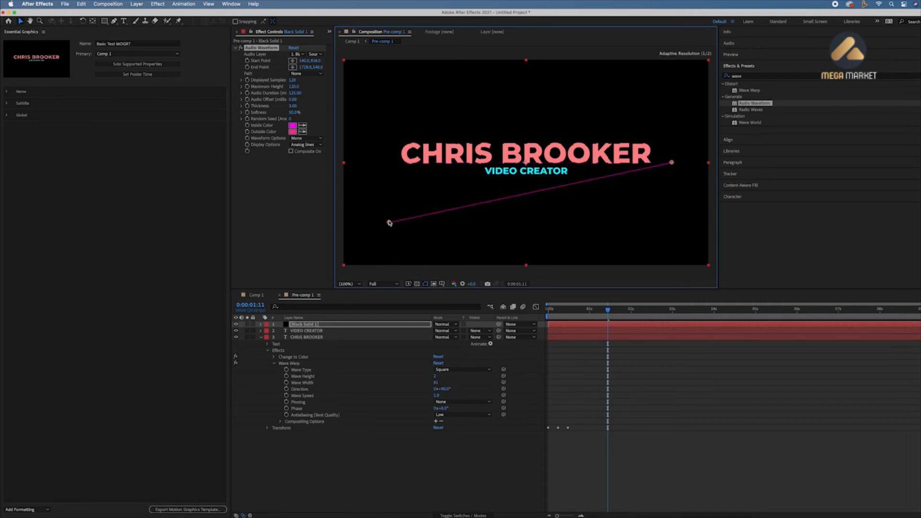
{"action": "left_click_drag", "start_coordinate": [671, 163], "coordinate": [667, 222]}
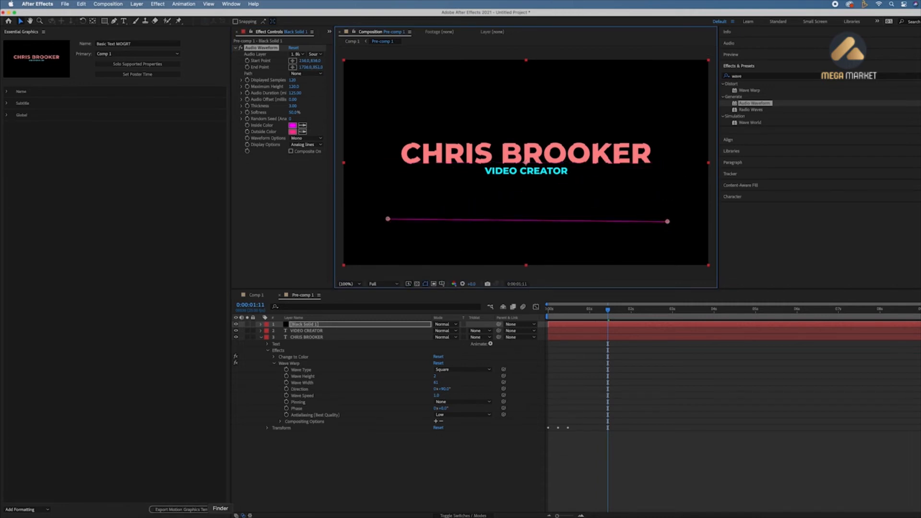
Add the music mp3 to Pre-comp 1 and preview the composition from the title's start
{"action": "left_click", "coordinate": [220, 517]}
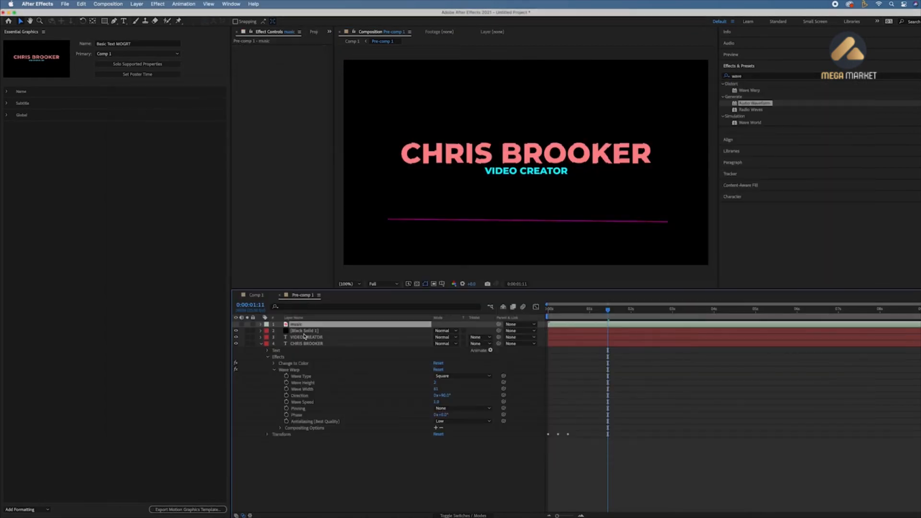
{"action": "left_click", "coordinate": [303, 331]}
{"action": "left_click", "coordinate": [294, 318]}
{"action": "left_click", "coordinate": [293, 325]}
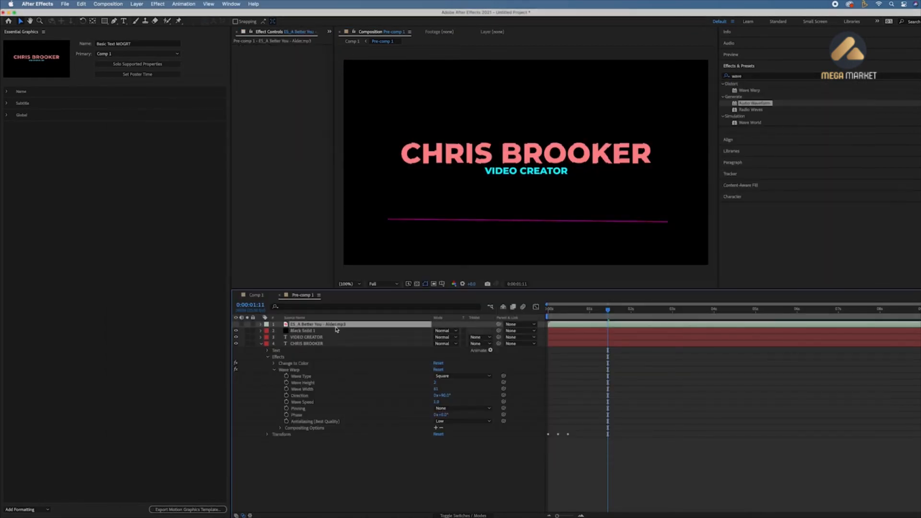
{"action": "left_click", "coordinate": [313, 318]}
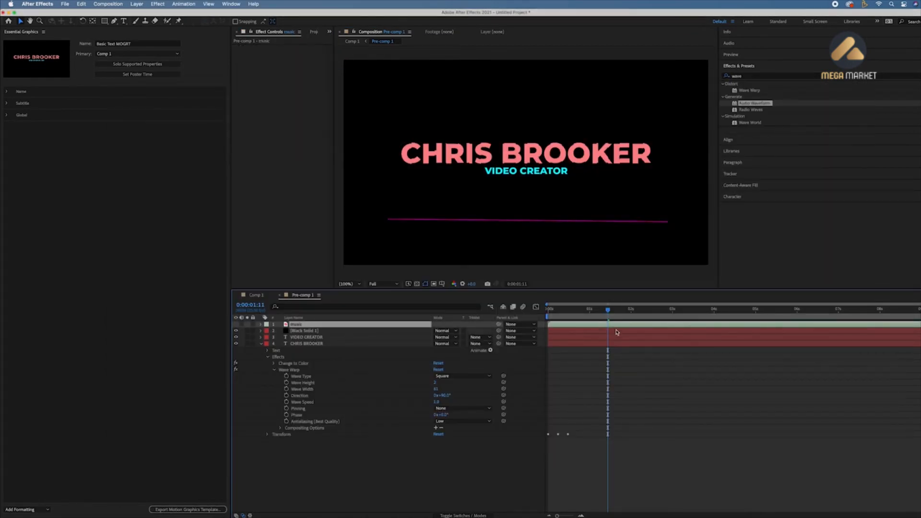
{"action": "left_click_drag", "start_coordinate": [589, 313], "coordinate": [547, 319]}
{"action": "left_click_drag", "start_coordinate": [608, 313], "coordinate": [617, 314]}
{"action": "key", "text": "space"}
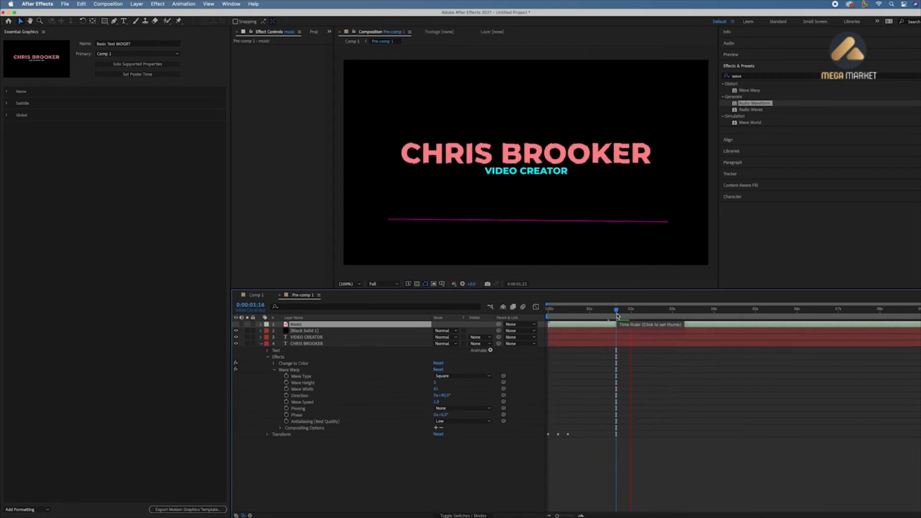
Set Audio Waveform's Audio Layer to '1. music' and preview the reacting waveform
{"action": "left_click", "coordinate": [323, 331]}
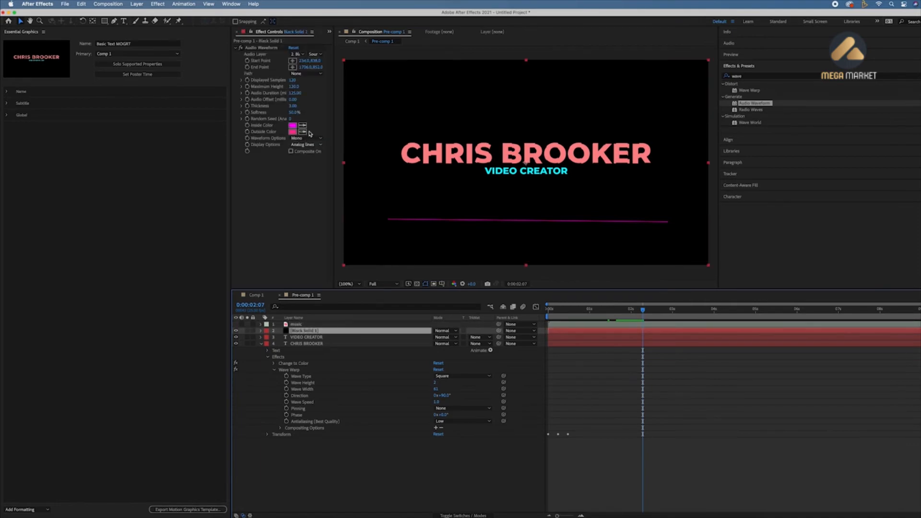
{"action": "left_click", "coordinate": [316, 55]}
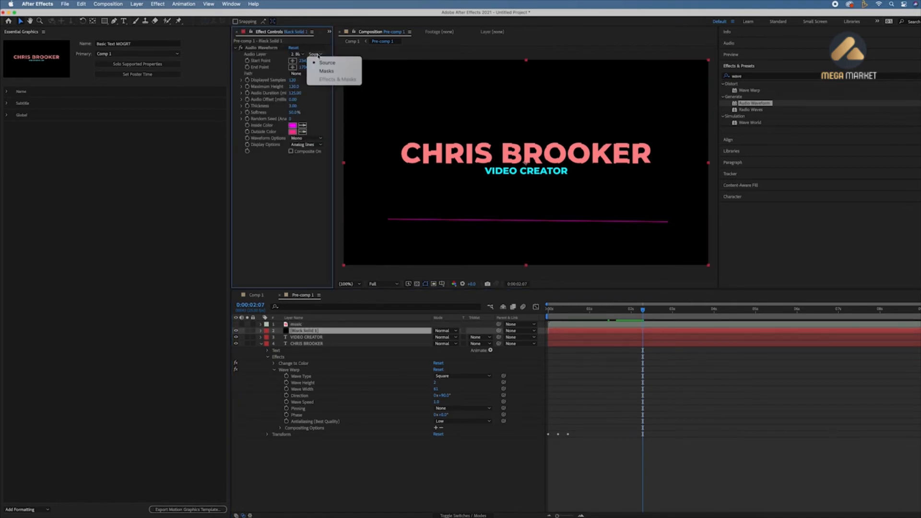
{"action": "left_click", "coordinate": [297, 54]}
{"action": "left_click", "coordinate": [297, 54]}
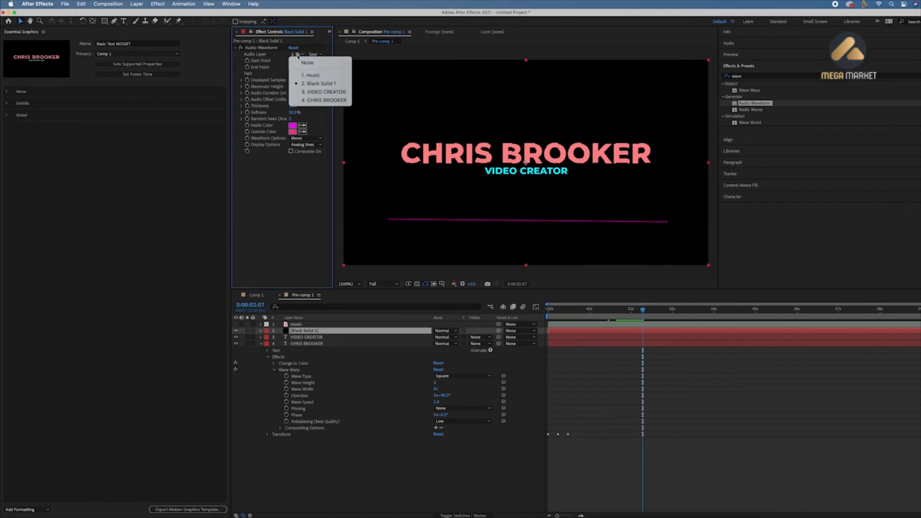
{"action": "left_click", "coordinate": [310, 75]}
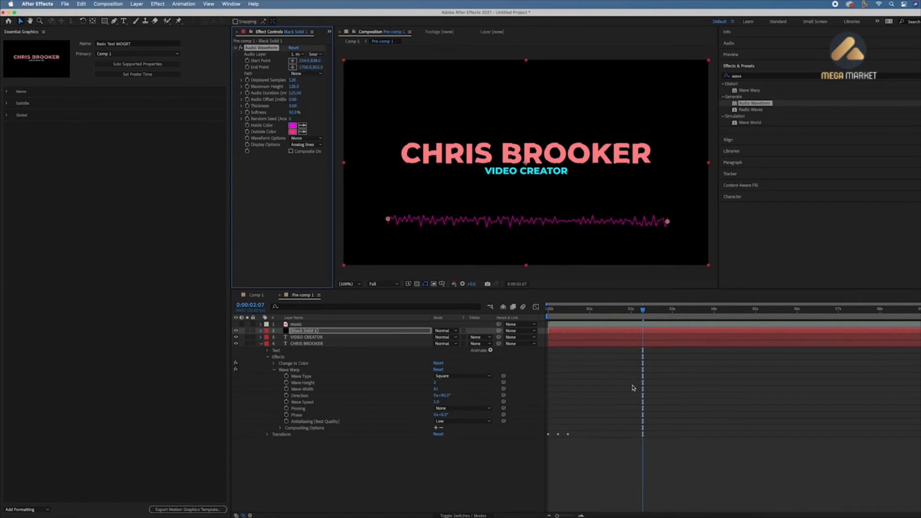
{"action": "left_click", "coordinate": [633, 387]}
{"action": "key", "text": "space"}
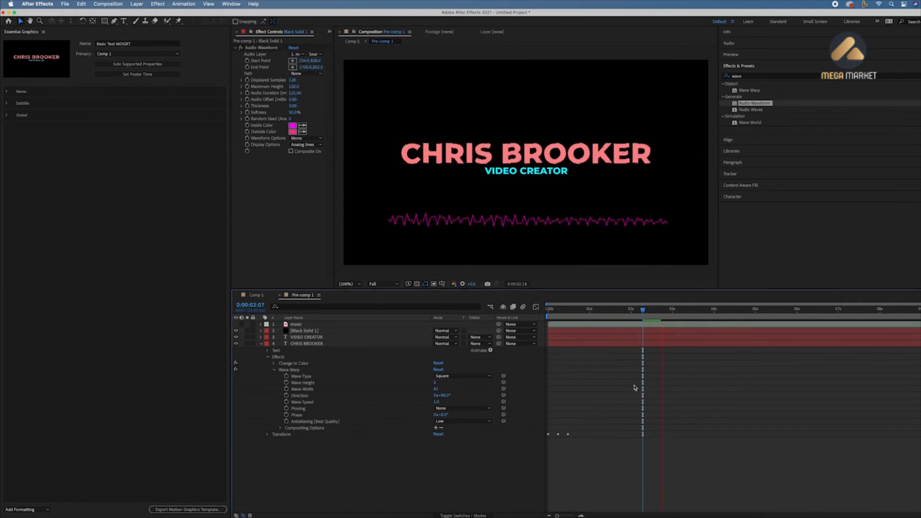
{"action": "key", "text": "space"}
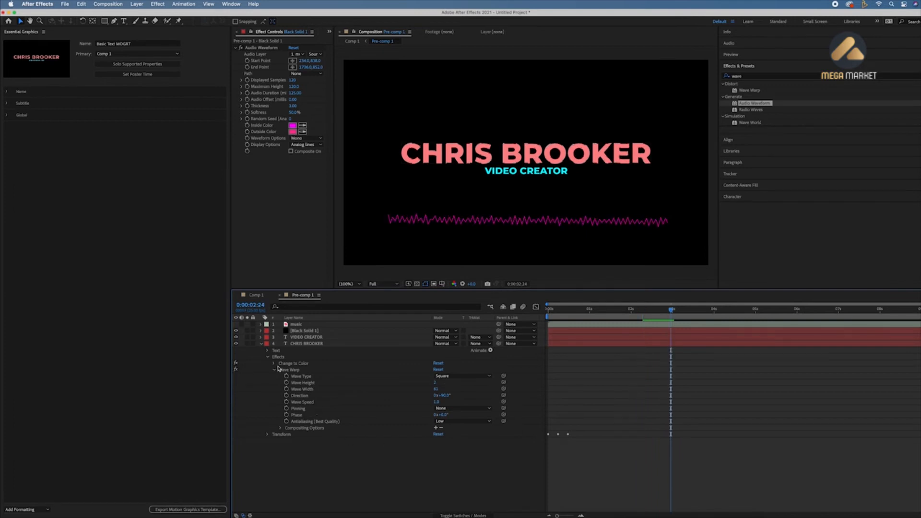
Expand Black Solid 1's Audio Waveform effect and try adding Audio Layer, dismissing the unsupported warning
{"action": "left_click", "coordinate": [296, 331]}
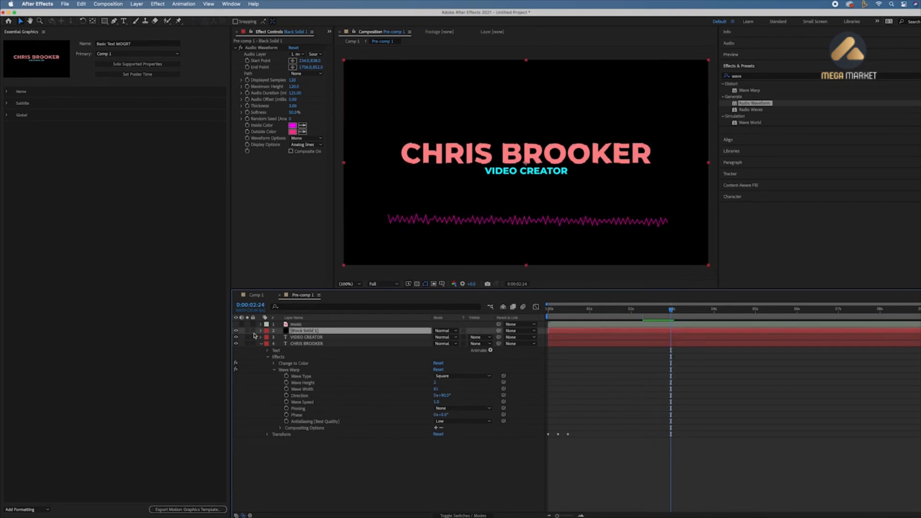
{"action": "left_click", "coordinate": [261, 331]}
{"action": "left_click", "coordinate": [267, 338]}
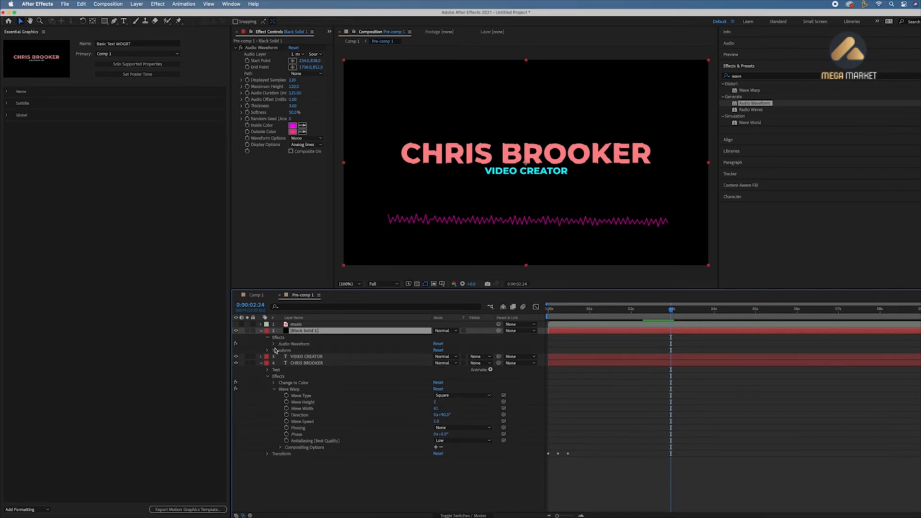
{"action": "left_click", "coordinate": [275, 344]}
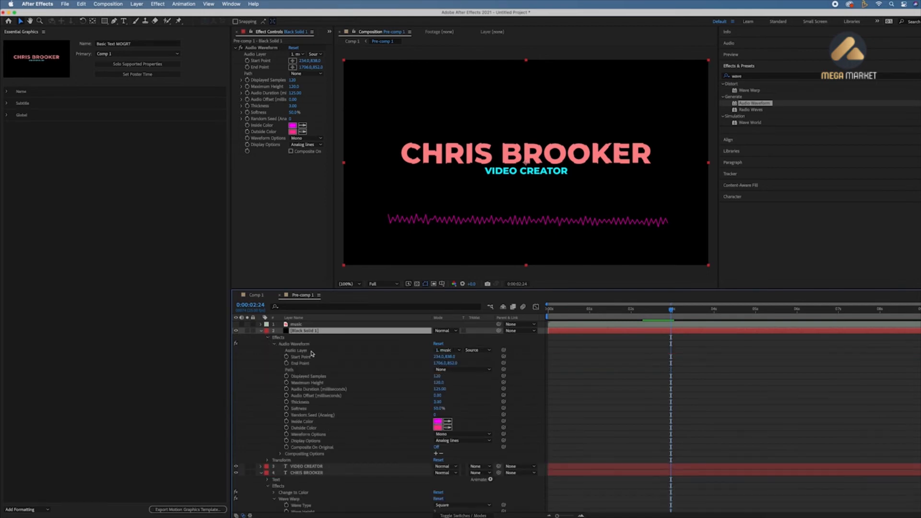
{"action": "left_click", "coordinate": [307, 351]}
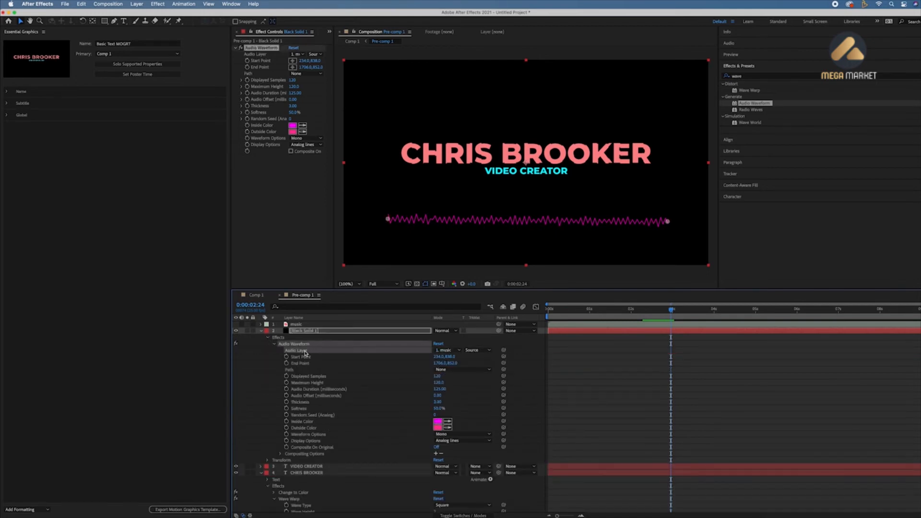
{"action": "right_click", "coordinate": [305, 352]}
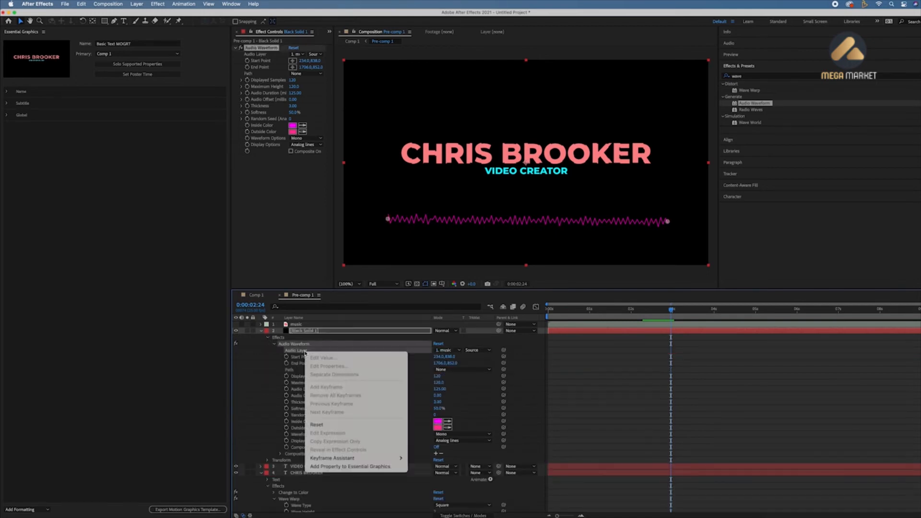
{"action": "left_click", "coordinate": [350, 467]}
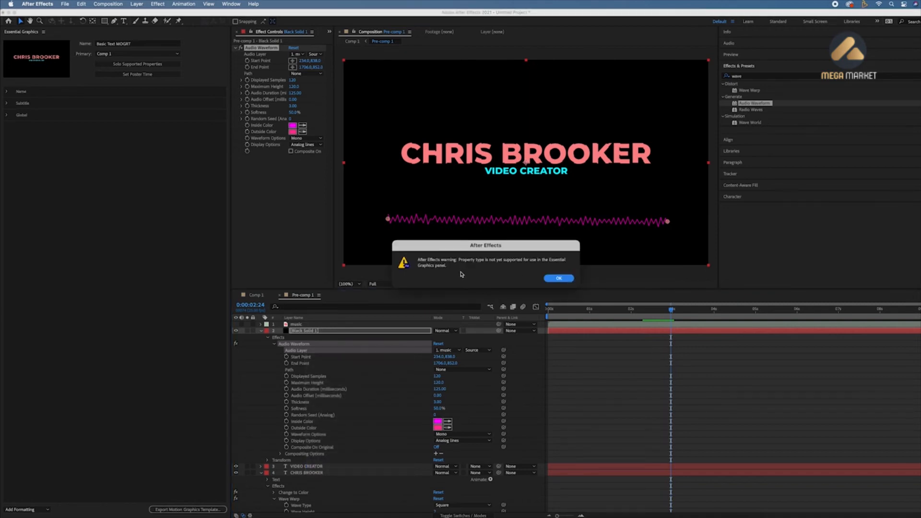
{"action": "left_click", "coordinate": [558, 279]}
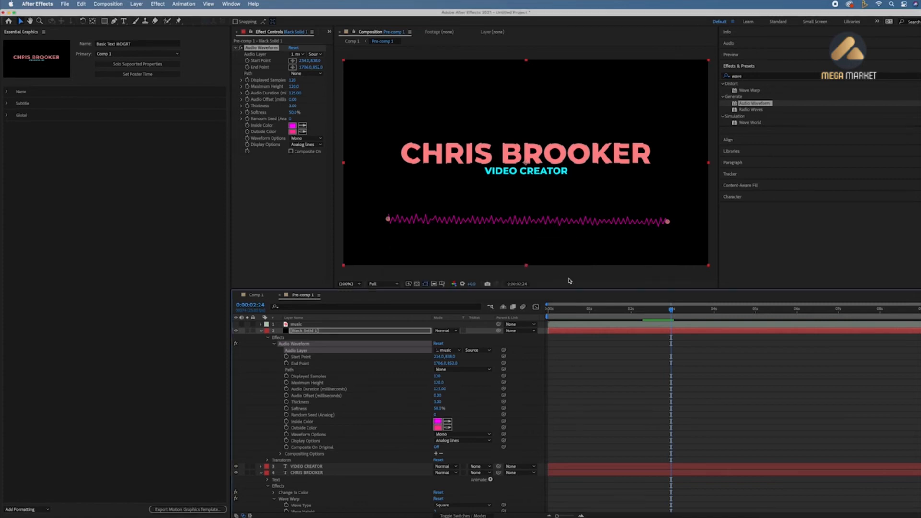
Add Start Point, End Point, Displayed Samples, Thickness and Softness to Essential Graphics
{"action": "left_click", "coordinate": [307, 358]}
{"action": "left_click", "coordinate": [304, 363], "text": "shift"}
{"action": "left_click", "coordinate": [321, 376], "text": "shift"}
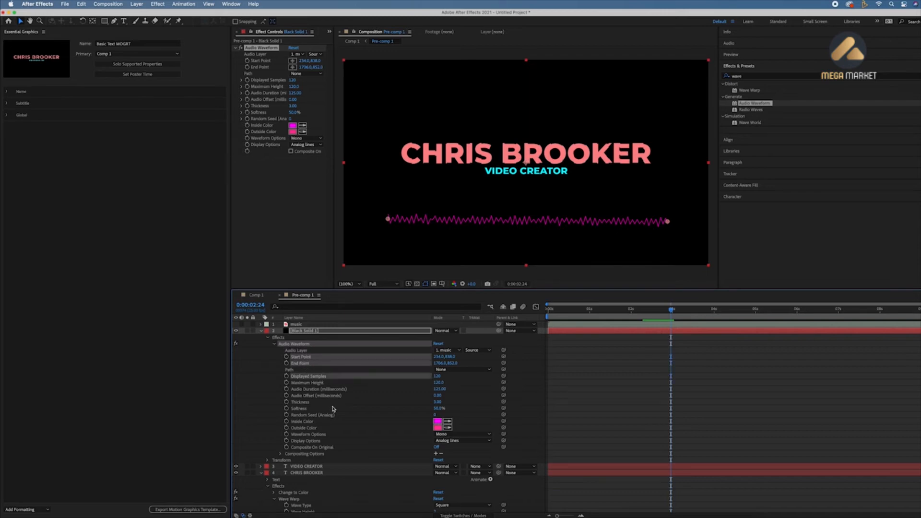
{"action": "left_click", "coordinate": [300, 402], "text": "shift"}
{"action": "left_click", "coordinate": [305, 410], "text": "shift"}
{"action": "right_click", "coordinate": [307, 413]}
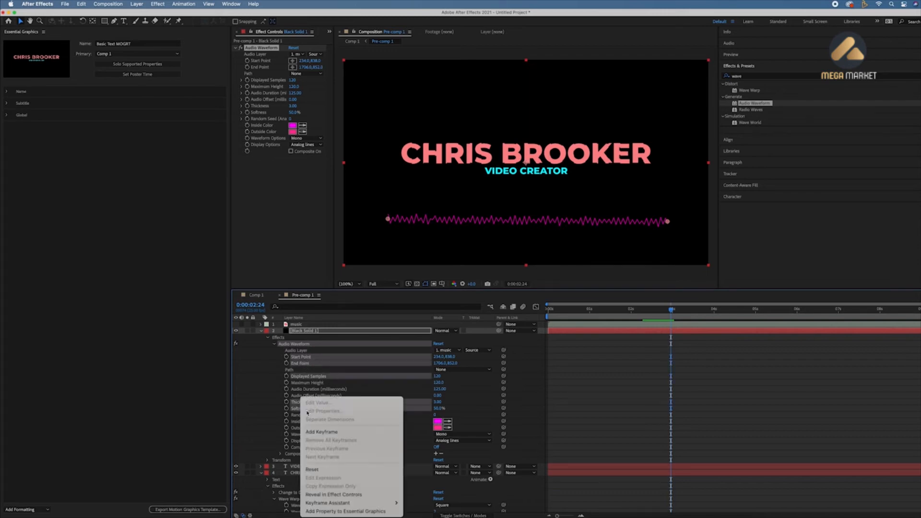
{"action": "left_click", "coordinate": [344, 512]}
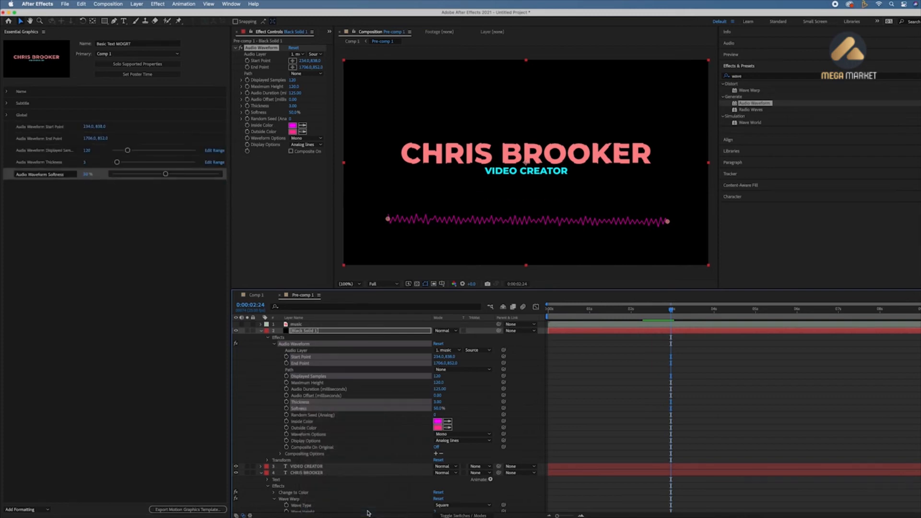
Retry adding Audio Layer to Essential Graphics and dismiss the unsupported-property warning again
{"action": "left_click", "coordinate": [302, 352]}
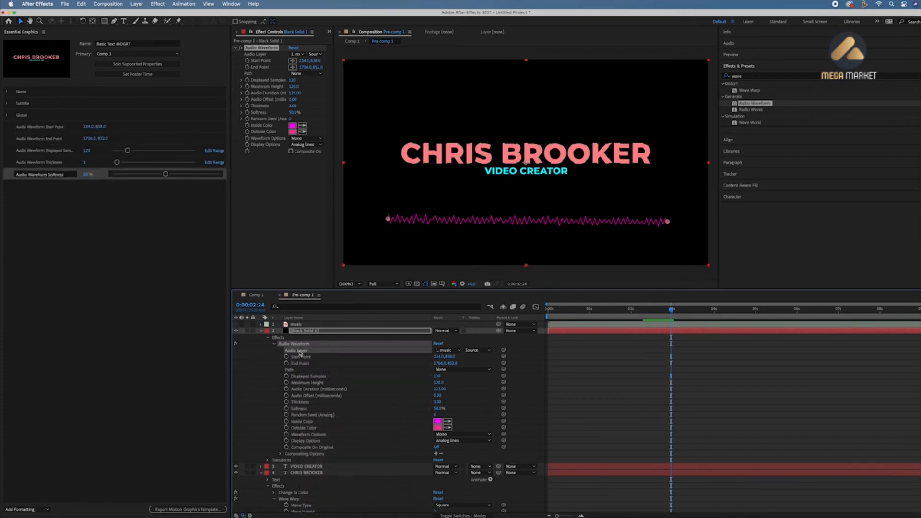
{"action": "right_click", "coordinate": [301, 353]}
{"action": "left_click", "coordinate": [376, 467]}
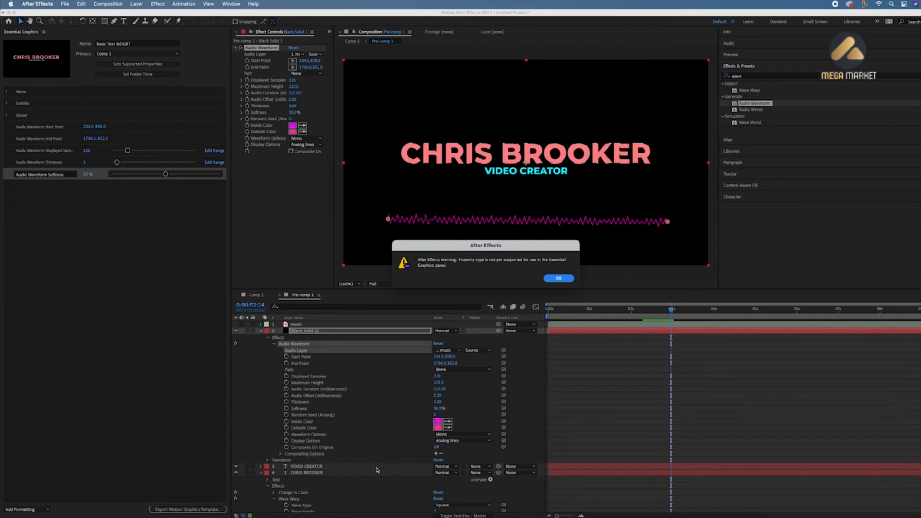
{"action": "left_click", "coordinate": [554, 279]}
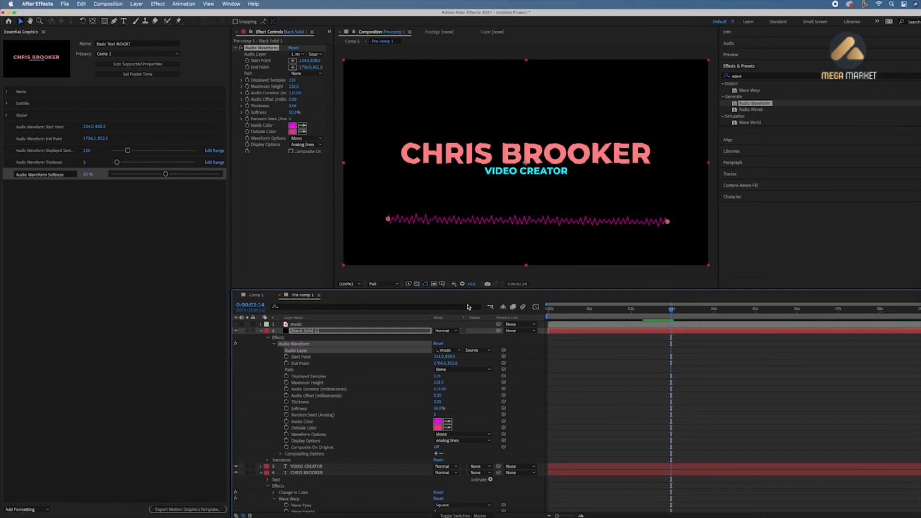
Deselect the Audio Waveform Softness control
{"action": "left_click", "coordinate": [78, 199]}
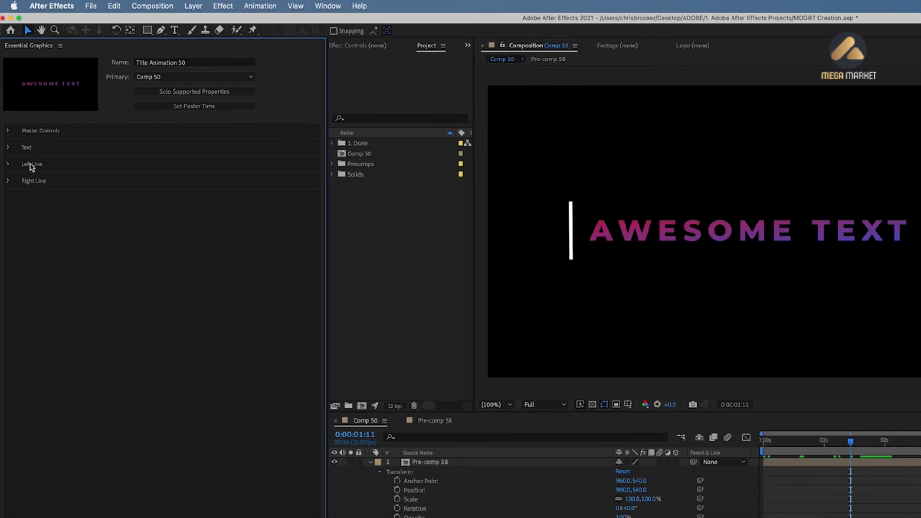
{"action": "left_click", "coordinate": [8, 130]}
{"action": "left_click", "coordinate": [8, 131]}
{"action": "left_click", "coordinate": [9, 147]}
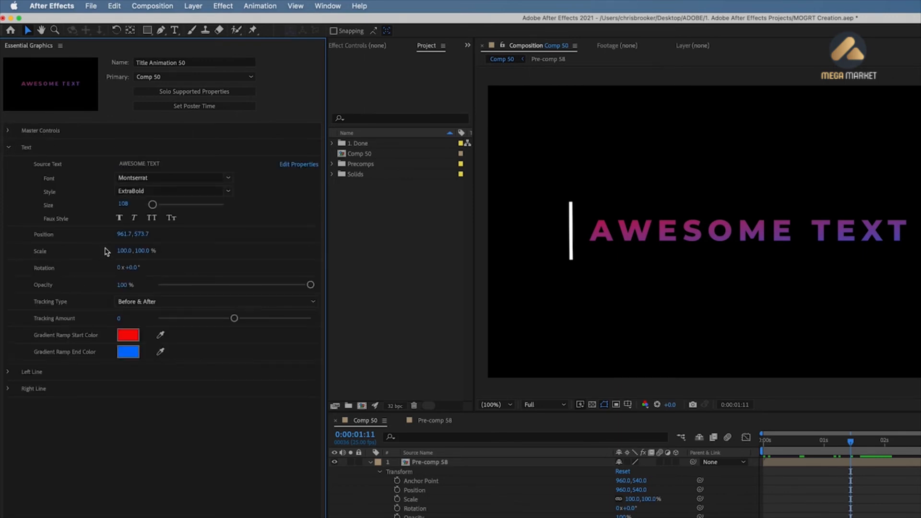
{"action": "left_click", "coordinate": [9, 147]}
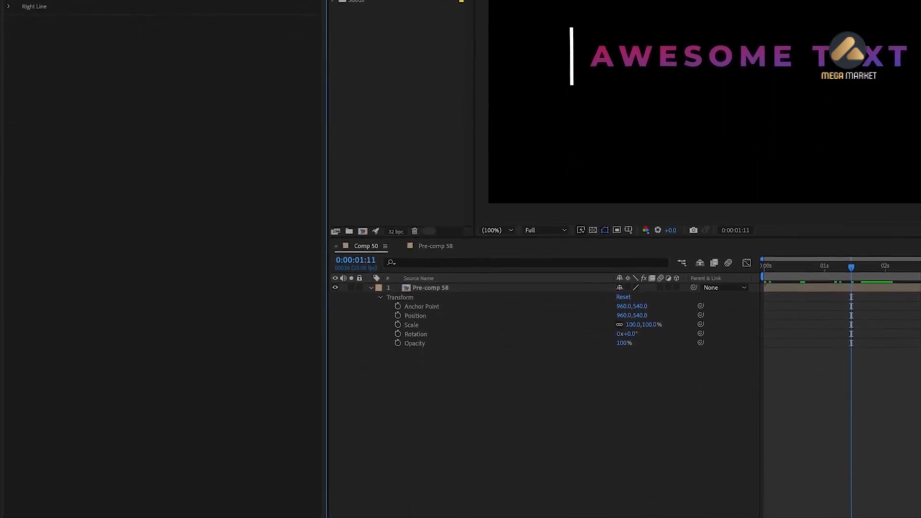
Start exporting Comp 50 as a motion graphics template, saving the project and choosing a save location
{"action": "left_click", "coordinate": [283, 501]}
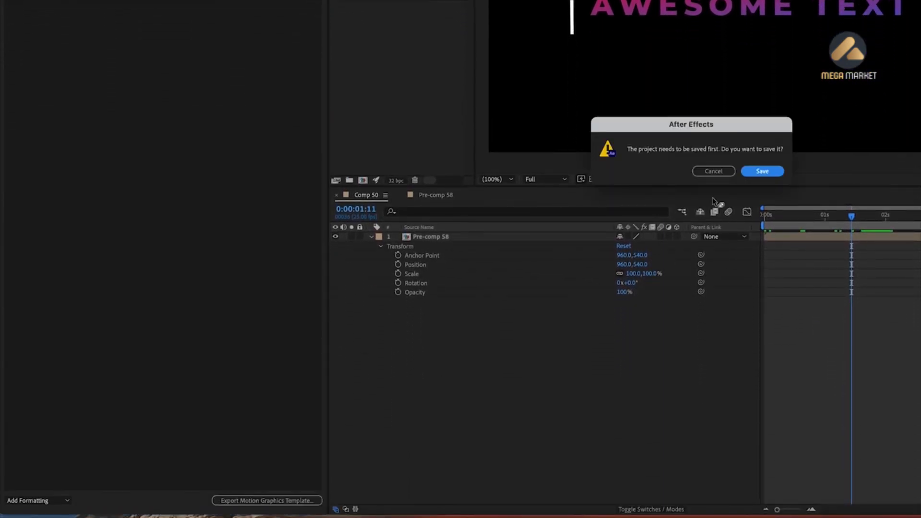
{"action": "left_click", "coordinate": [768, 172]}
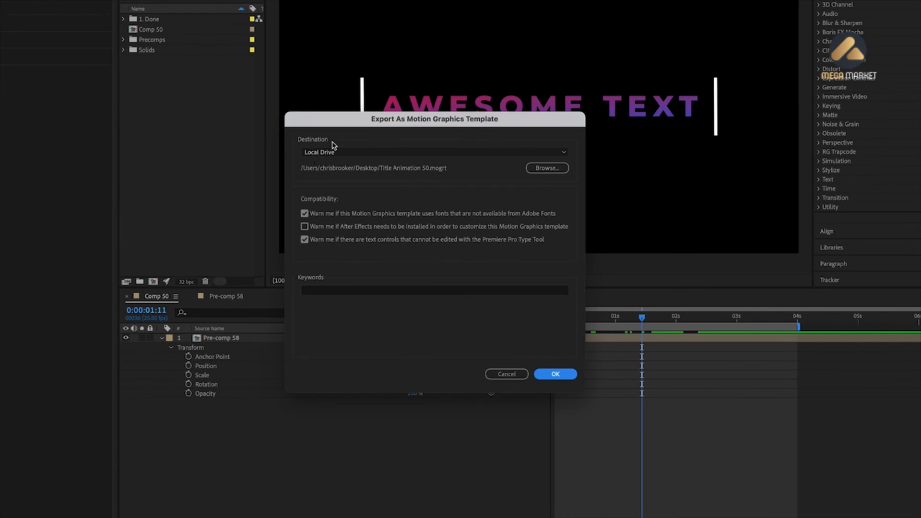
{"action": "left_click", "coordinate": [550, 171]}
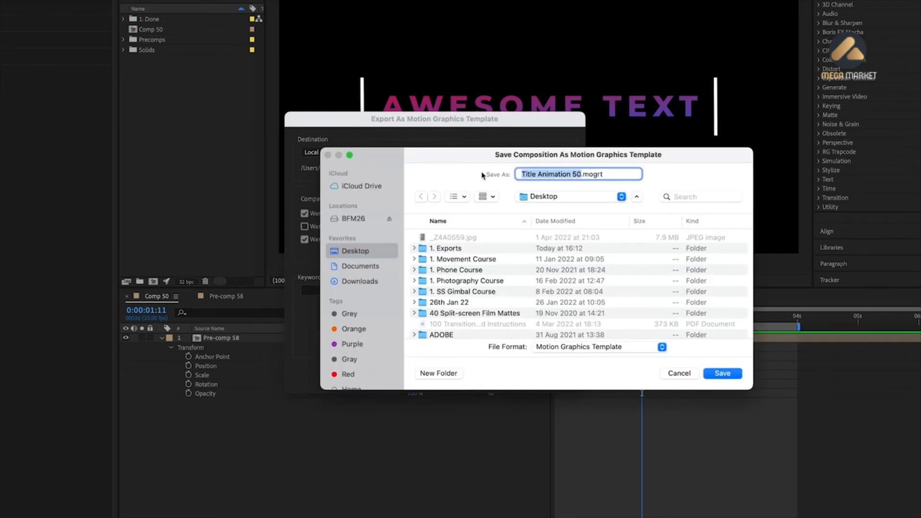
Name the template TEST.mogrt on the Desktop and run the export
{"action": "type", "text": "TEST"}
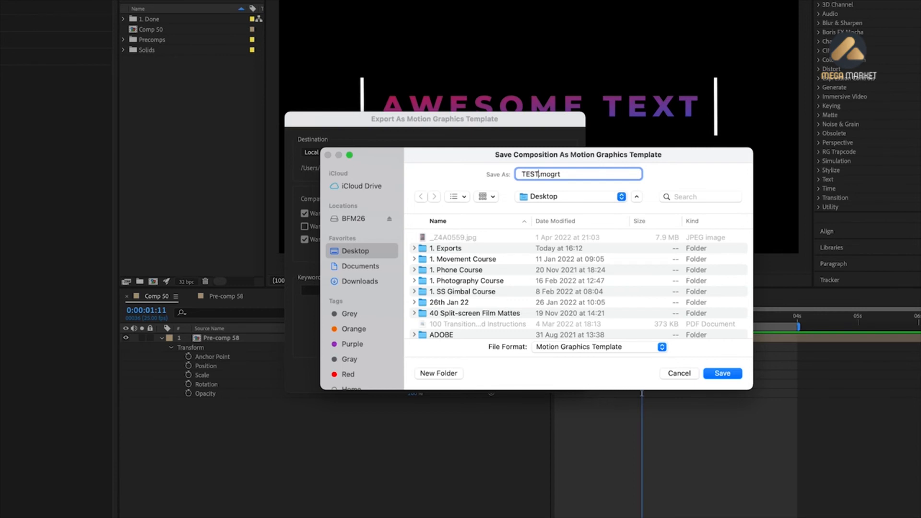
{"action": "key", "text": "Return"}
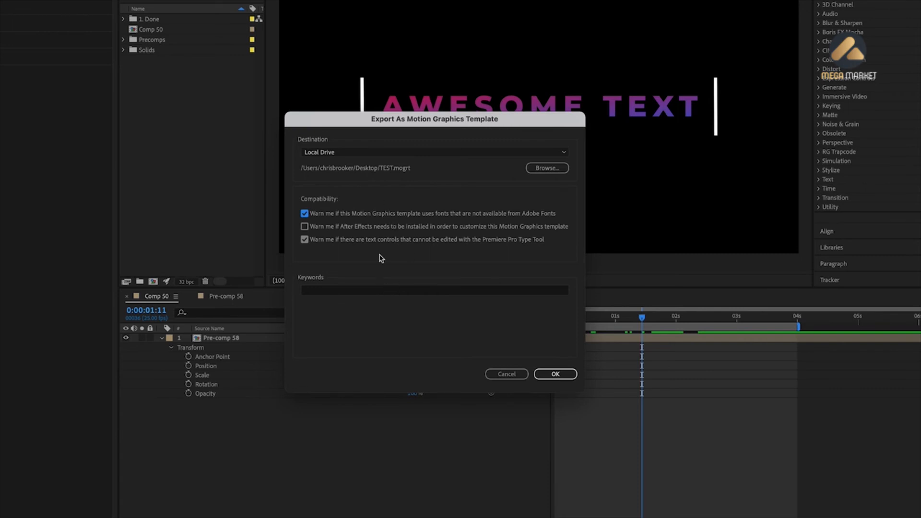
{"action": "left_click", "coordinate": [557, 375]}
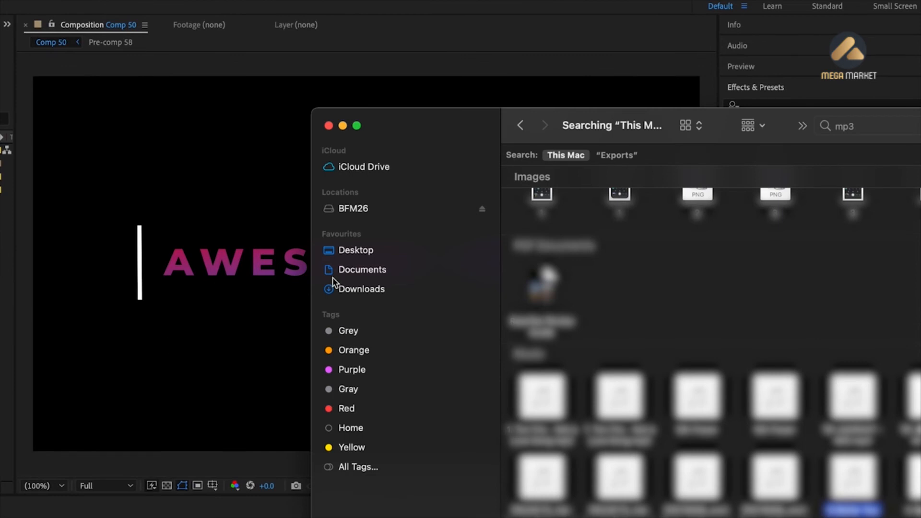
Show the Desktop in Finder sorted by Date Modified and select TEST.mogrt
{"action": "left_click", "coordinate": [366, 251]}
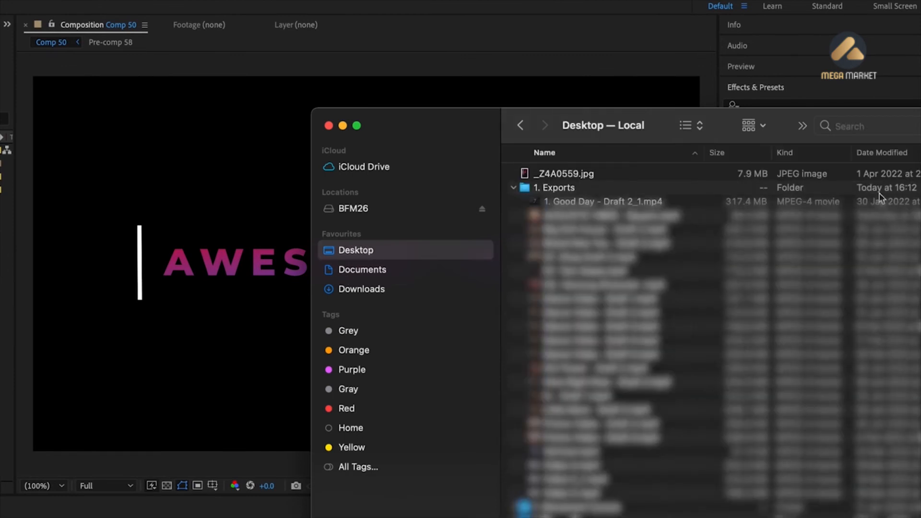
{"action": "left_click", "coordinate": [880, 152]}
{"action": "left_click", "coordinate": [595, 175]}
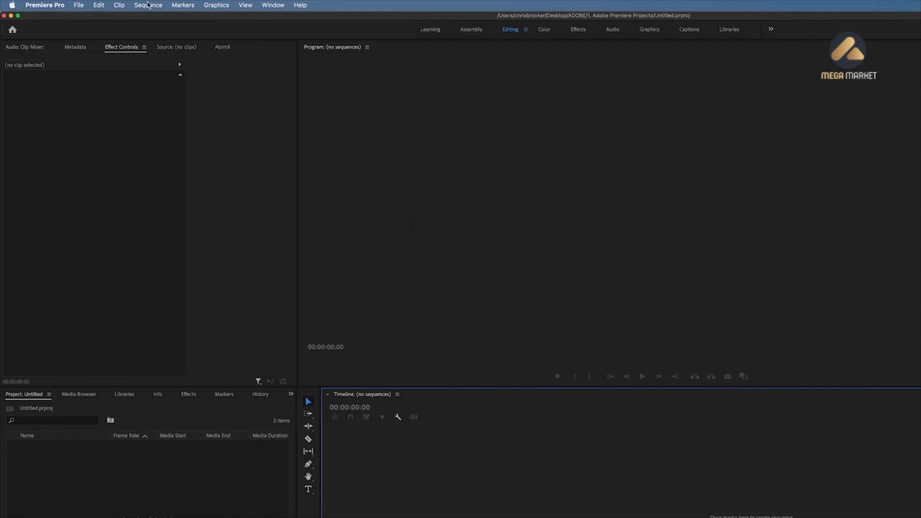
Create a new sequence named Test from the Custom 25FPS - 1920x1080 preset
{"action": "left_click", "coordinate": [79, 6]}
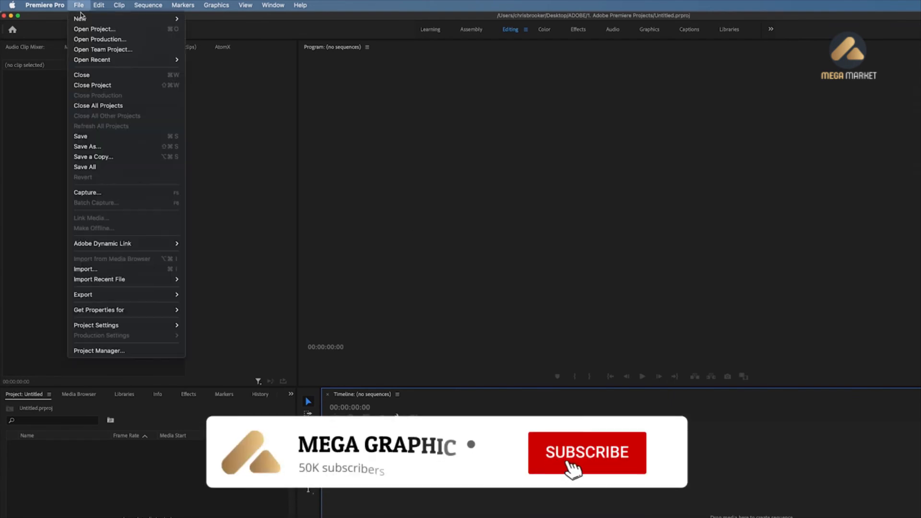
{"action": "mouse_move", "coordinate": [81, 18]}
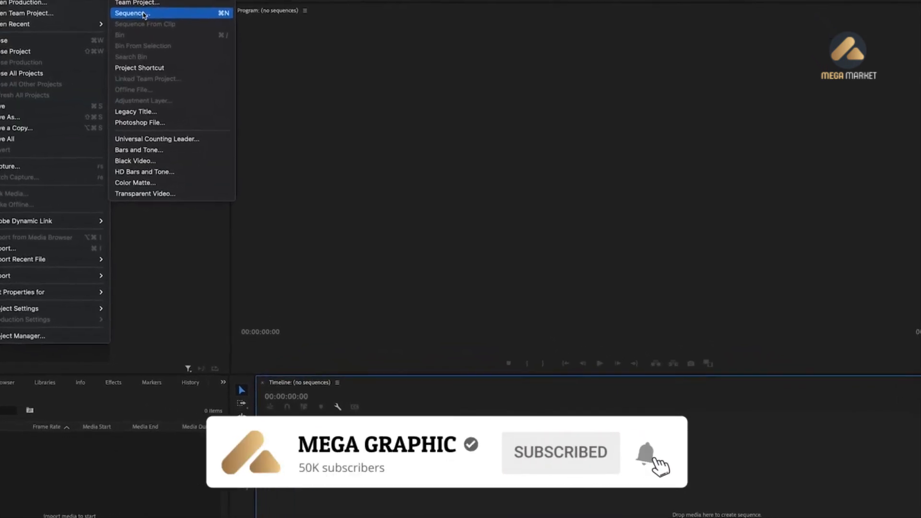
{"action": "left_click", "coordinate": [84, 0]}
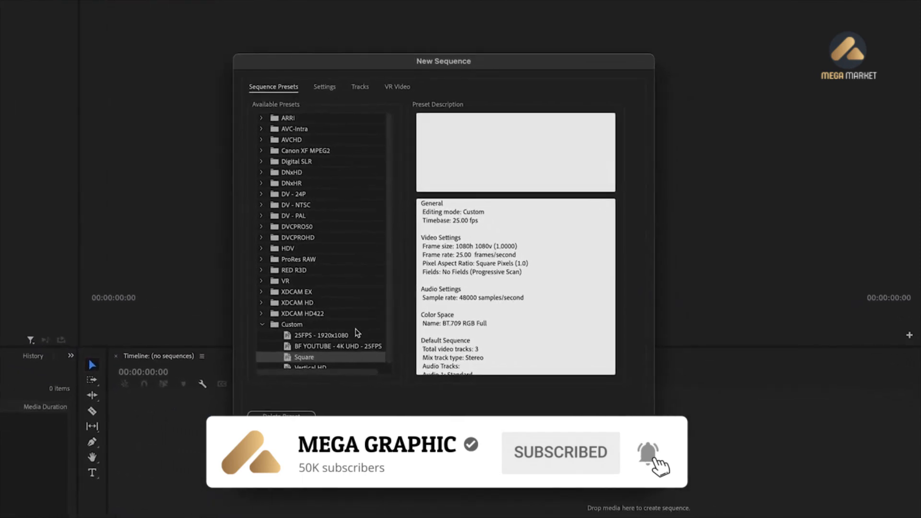
{"action": "left_click", "coordinate": [330, 336]}
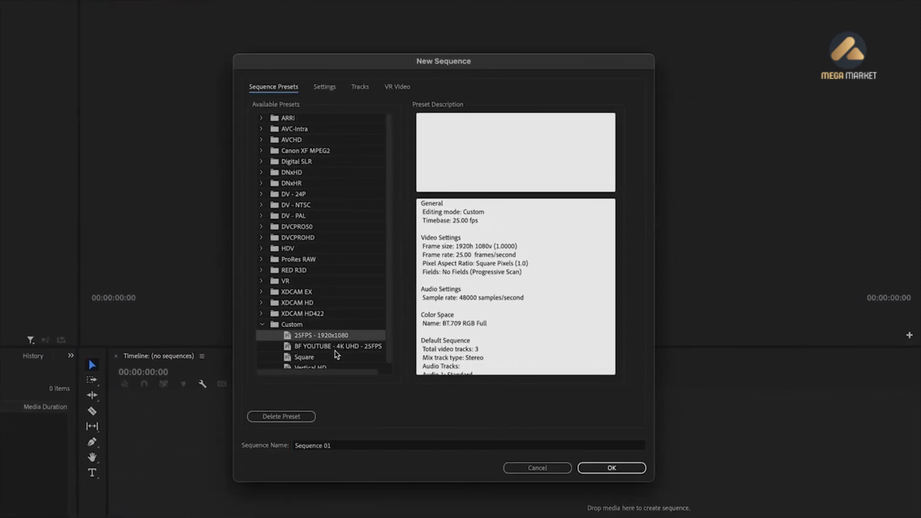
{"action": "left_click", "coordinate": [325, 87]}
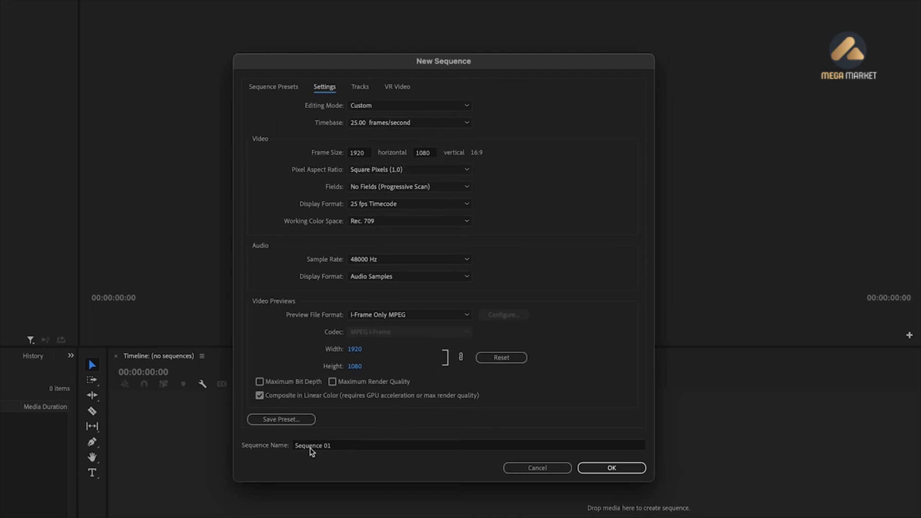
{"action": "left_click", "coordinate": [324, 446]}
{"action": "triple_click", "coordinate": [323, 446]}
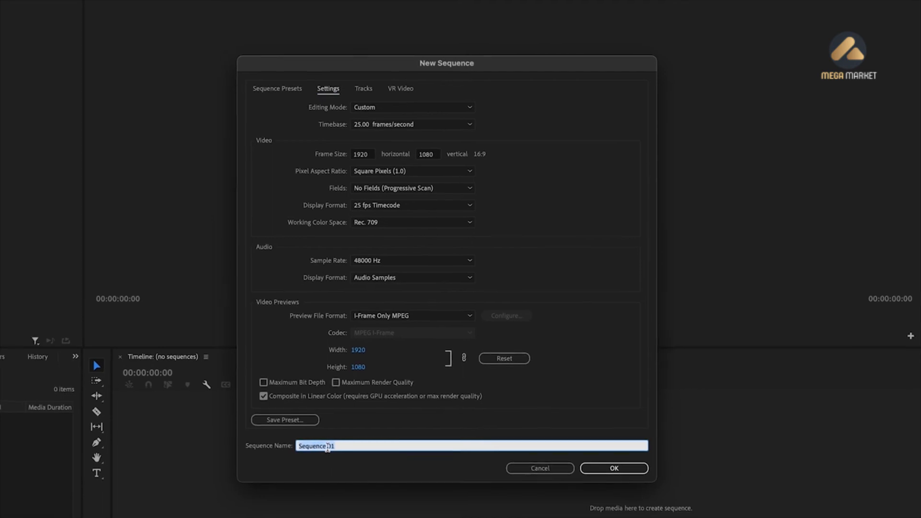
{"action": "type", "text": "Test"}
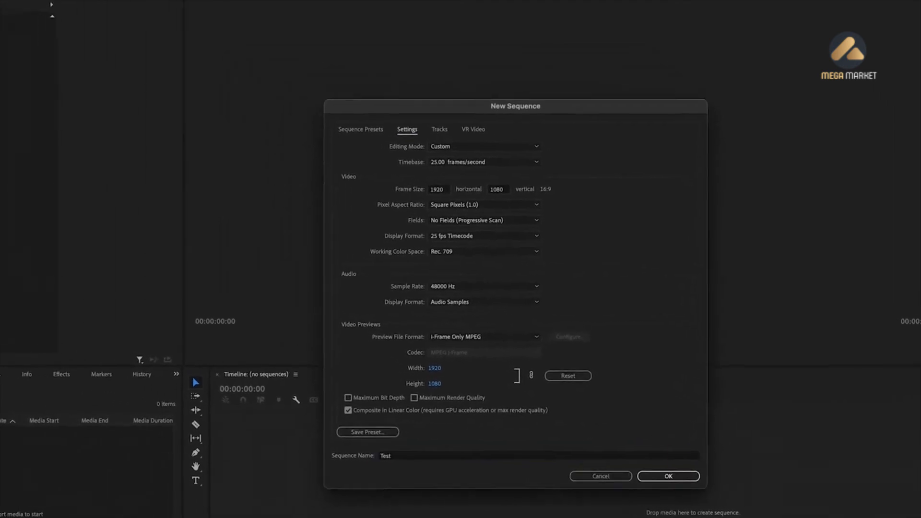
{"action": "key", "text": "Return"}
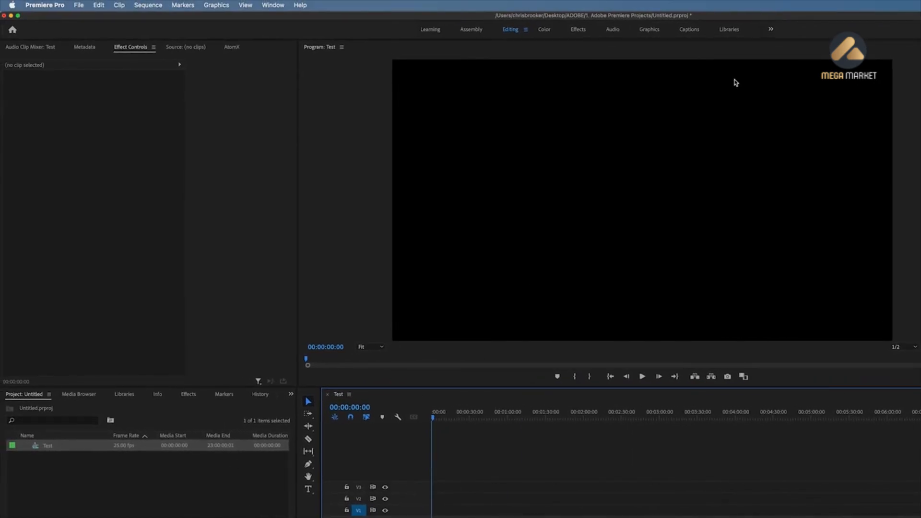
Try the Graphics workspace, return to Editing, and bring up the Essential Graphics panel
{"action": "left_click", "coordinate": [648, 30]}
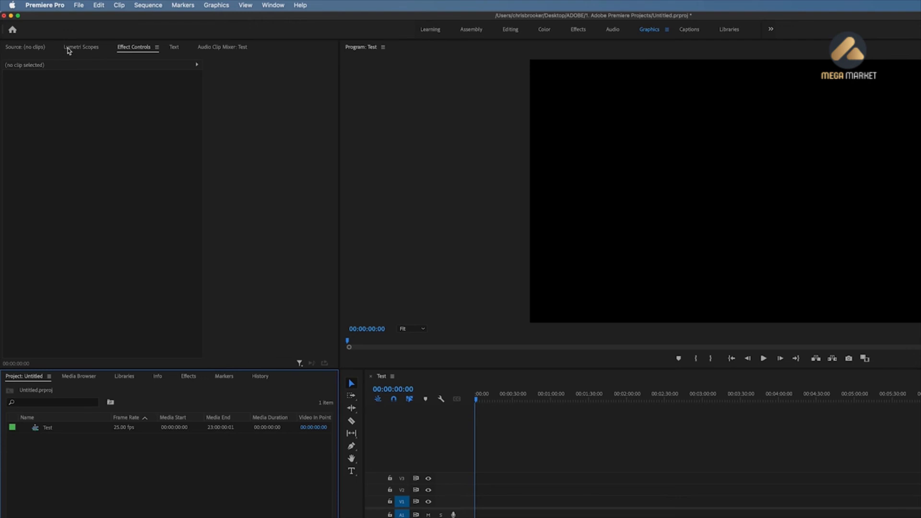
{"action": "left_click", "coordinate": [512, 31]}
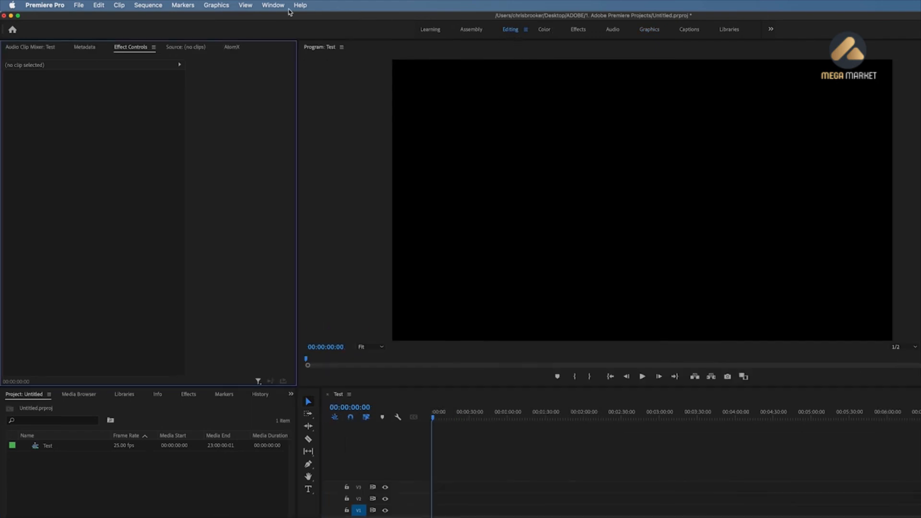
{"action": "left_click", "coordinate": [275, 6]}
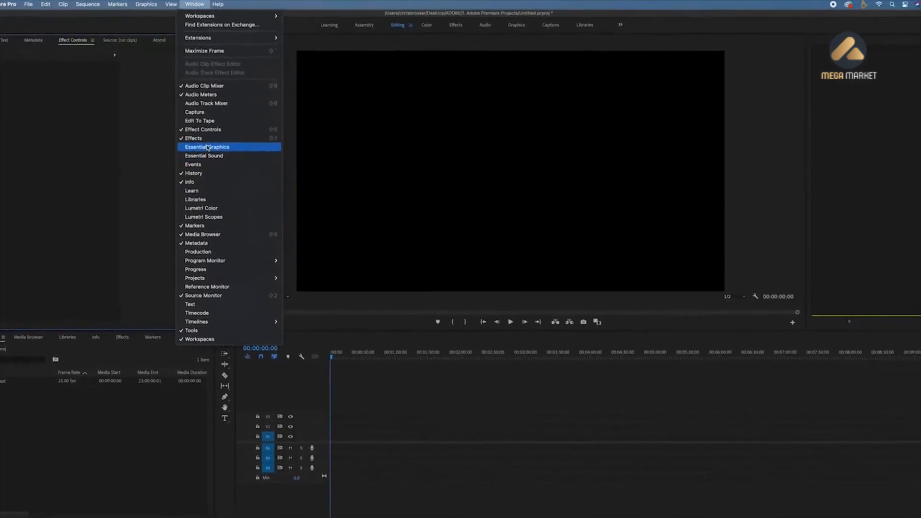
{"action": "left_click", "coordinate": [247, 160]}
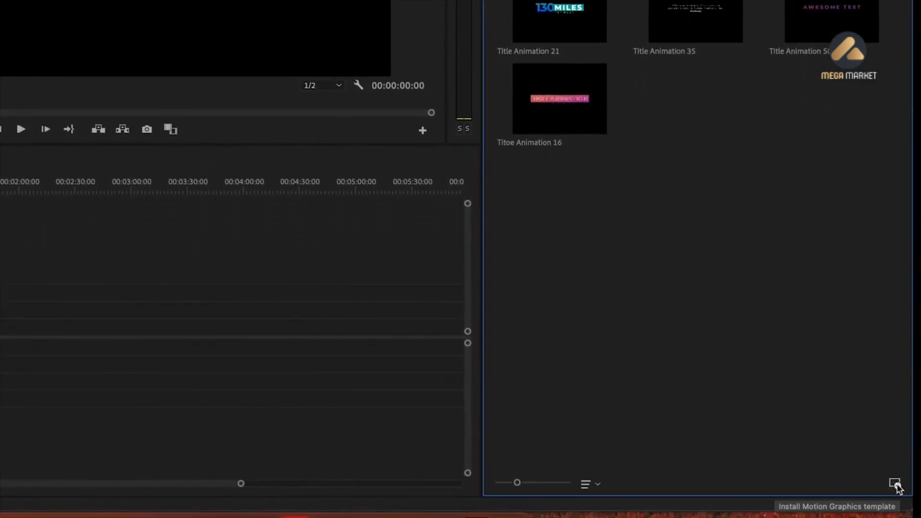
Install the TEST.mogrt template from the Desktop into Essential Graphics
{"action": "left_click", "coordinate": [895, 486]}
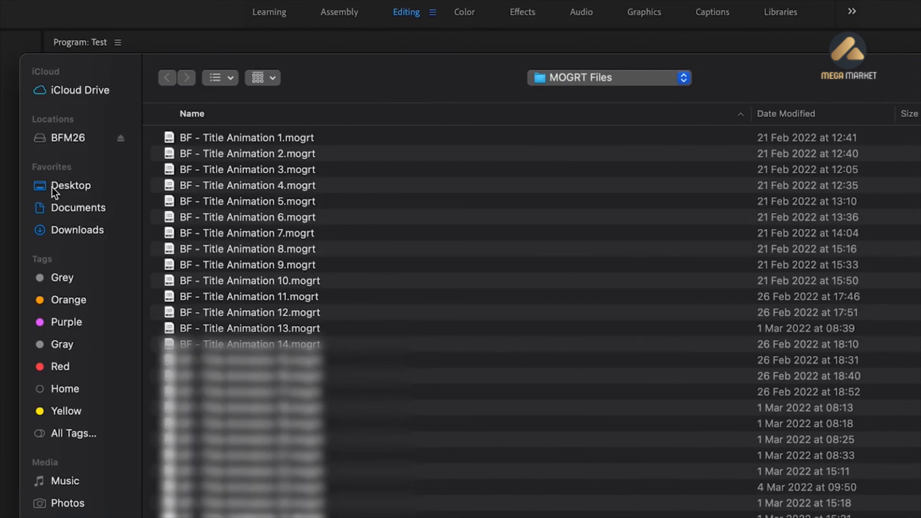
{"action": "left_click", "coordinate": [53, 187]}
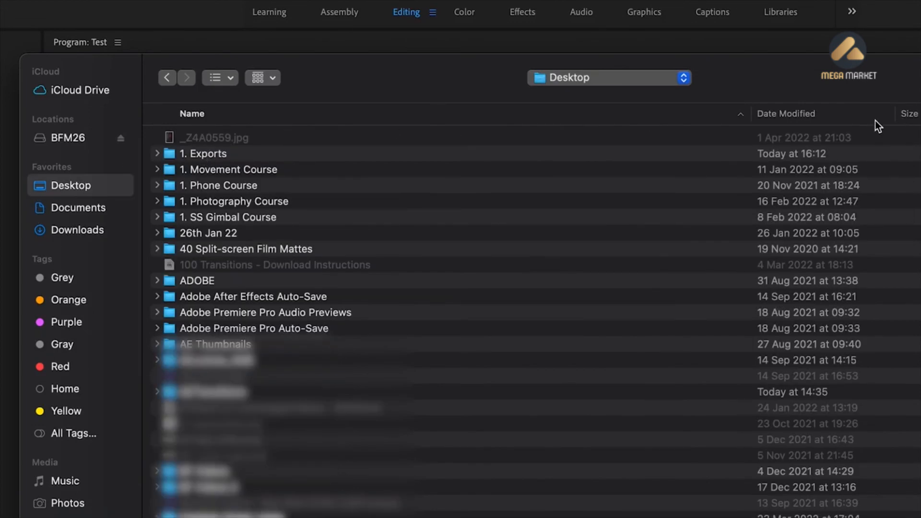
{"action": "left_click", "coordinate": [819, 113]}
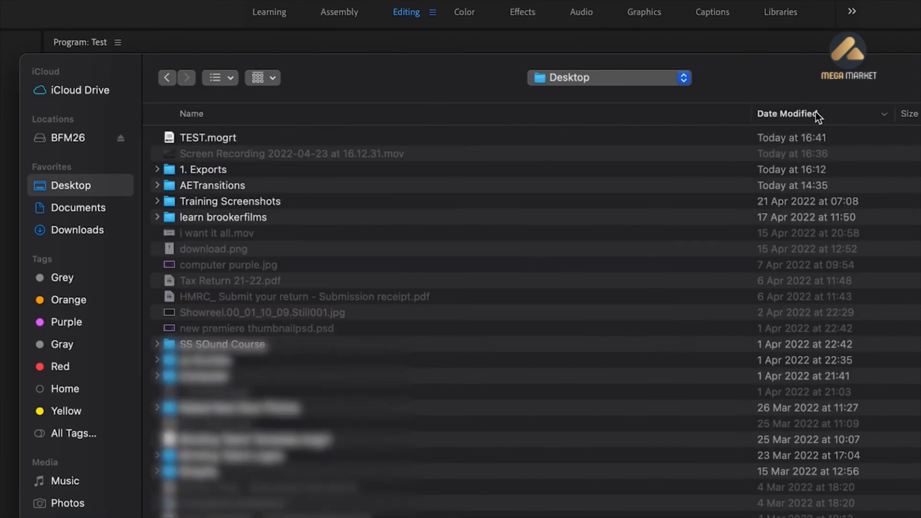
{"action": "double_click", "coordinate": [211, 138]}
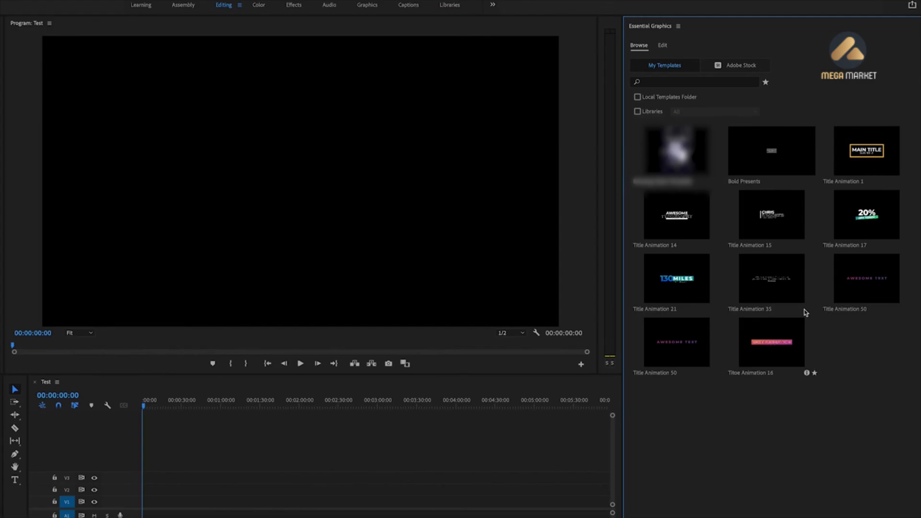
Place Title Animation 50 on the Test timeline, preview its playback, and select the clip
{"action": "left_click_drag", "start_coordinate": [670, 351], "coordinate": [141, 508]}
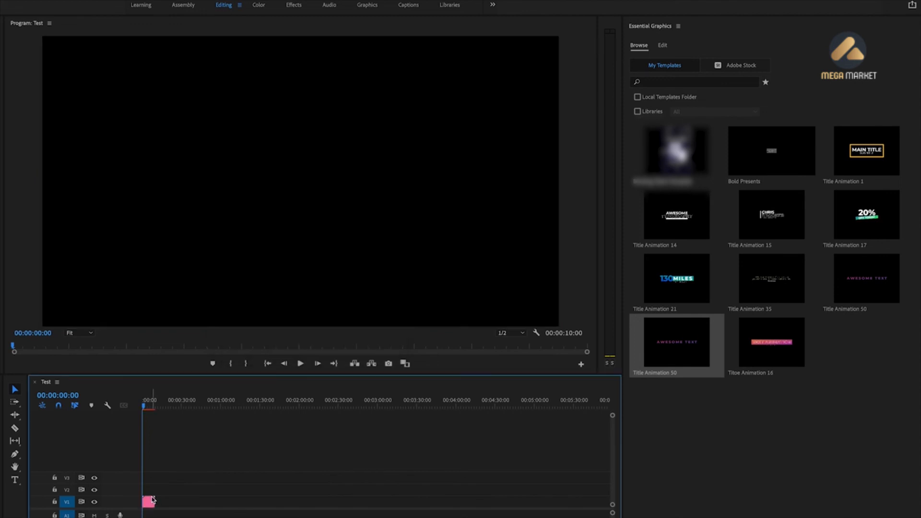
{"action": "key", "text": "equal"}
{"action": "key", "text": "equal"}
{"action": "key", "text": "space"}
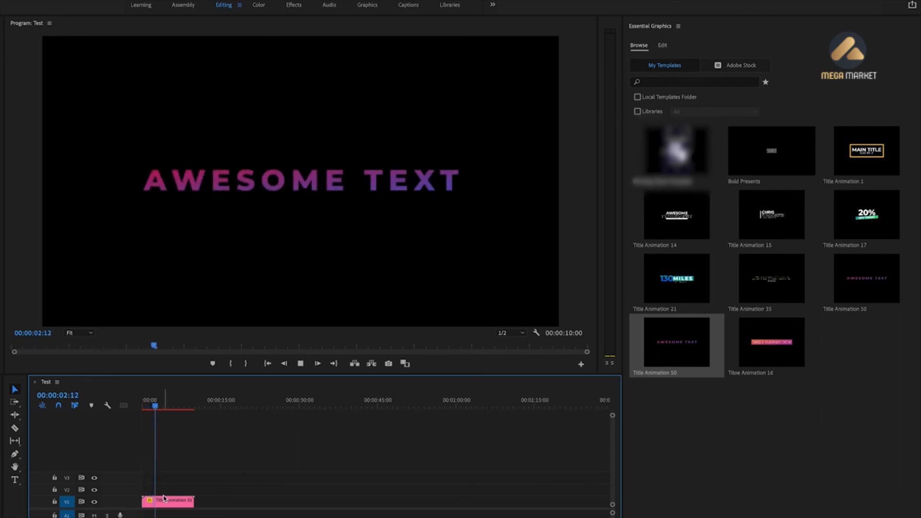
{"action": "key", "text": "space"}
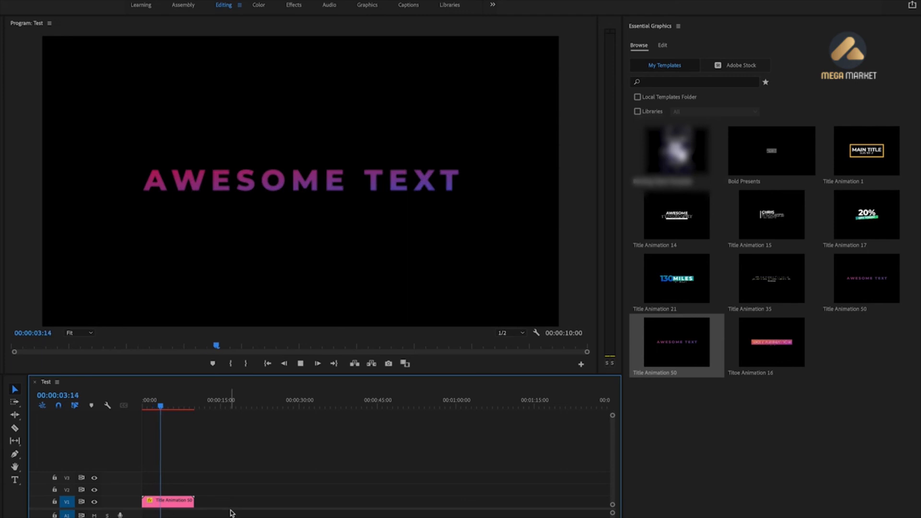
{"action": "key", "text": "space"}
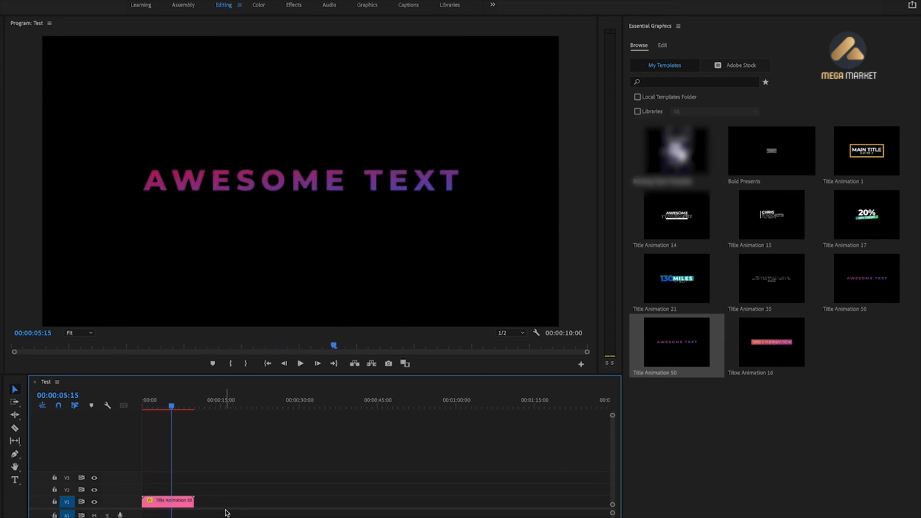
{"action": "left_click", "coordinate": [183, 502]}
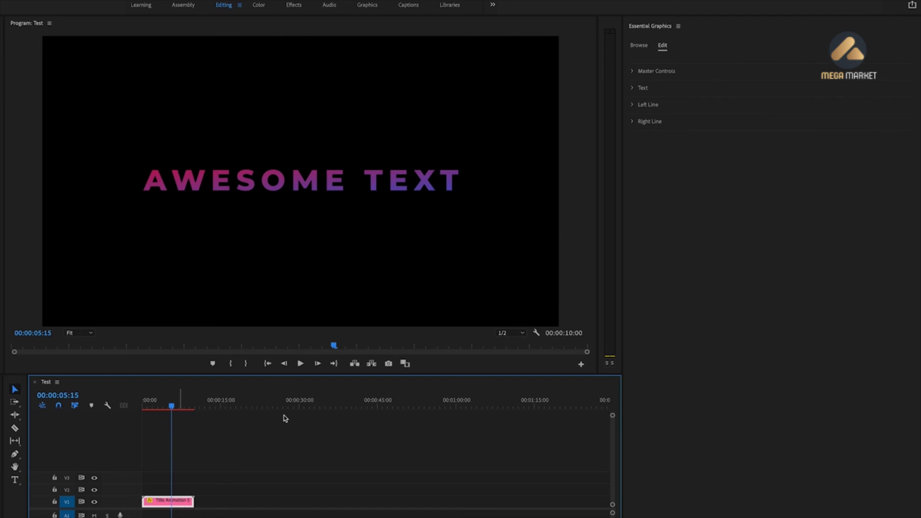
Expand Master Controls and Text groups, testing position and opacity changes then undoing them
{"action": "left_click", "coordinate": [634, 95]}
{"action": "left_click", "coordinate": [633, 89]}
{"action": "left_click", "coordinate": [634, 72]}
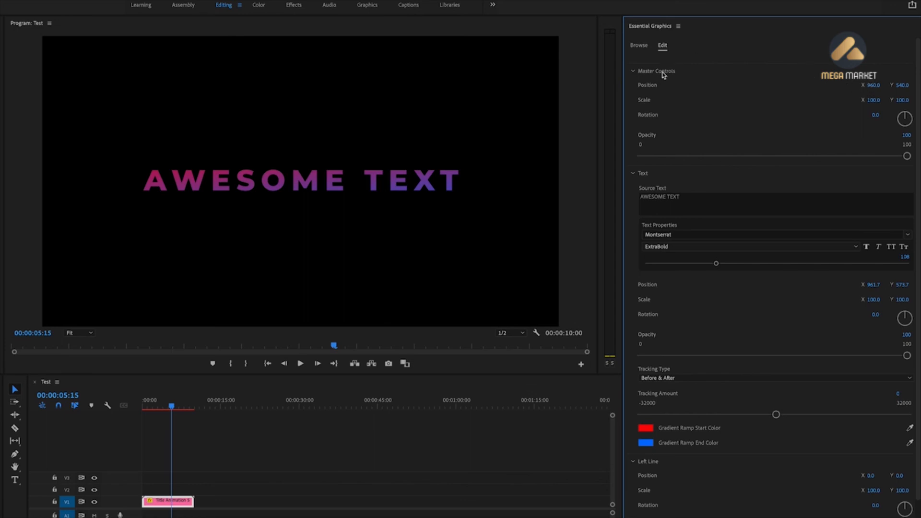
{"action": "left_click_drag", "start_coordinate": [872, 85], "coordinate": [746, 85]}
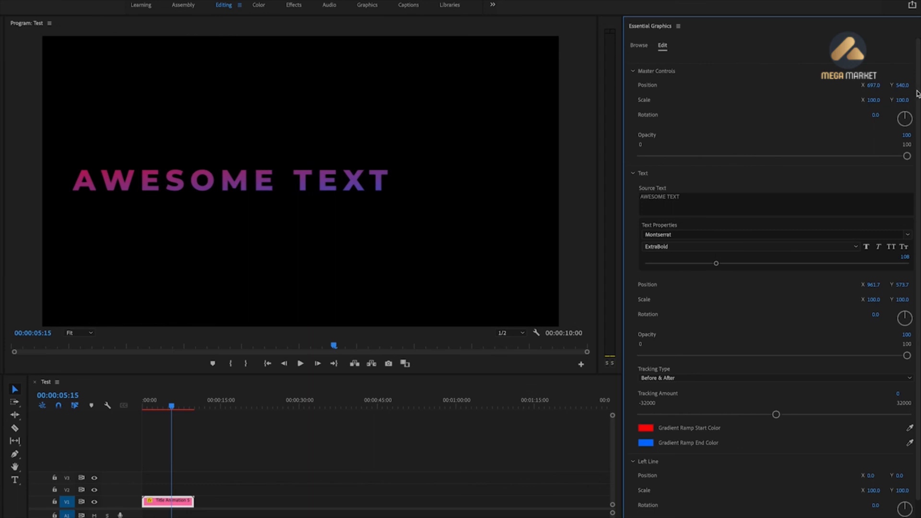
{"action": "key", "text": "ctrl+z"}
{"action": "left_click_drag", "start_coordinate": [902, 88], "coordinate": [911, 119]}
{"action": "key", "text": "ctrl+z"}
{"action": "key", "text": "ctrl+z"}
{"action": "key", "text": "ctrl+z"}
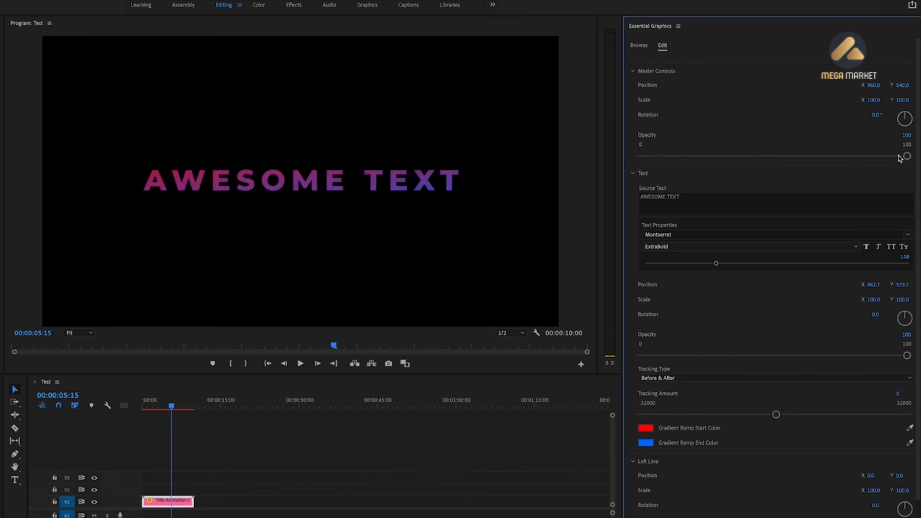
{"action": "left_click_drag", "start_coordinate": [907, 155], "coordinate": [804, 156]}
{"action": "key", "text": "ctrl+z"}
Replace AWESOME TEXT with the person's full name and set Text Scale to 89
{"action": "left_click", "coordinate": [703, 197]}
{"action": "type", "text": "CHRIS BROOKER"}
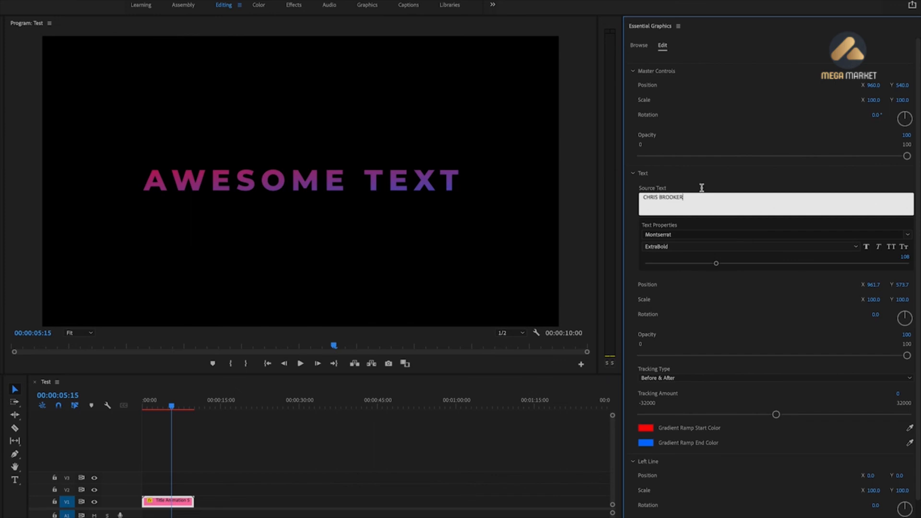
{"action": "left_click", "coordinate": [702, 187]}
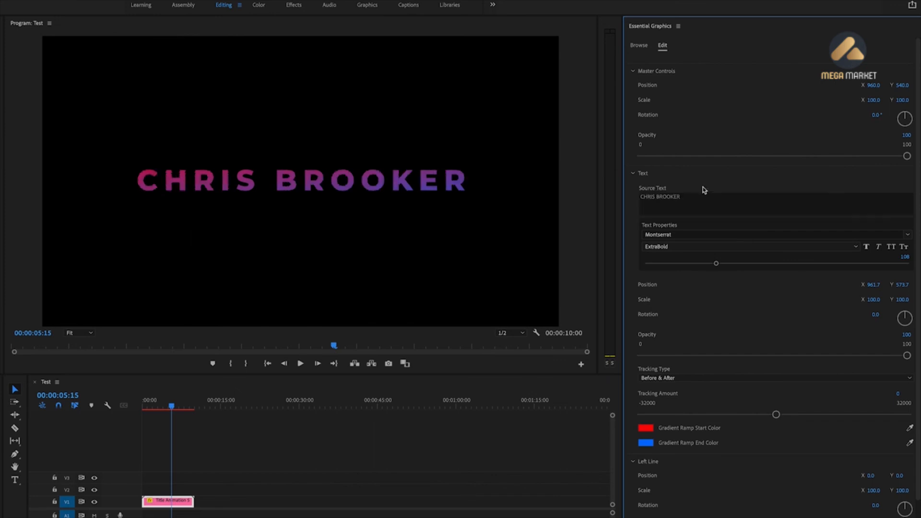
{"action": "mouse_move", "coordinate": [873, 299]}
{"action": "left_mouse_down"}
{"action": "mouse_move", "coordinate": [888, 296]}
{"action": "mouse_move", "coordinate": [876, 302]}
{"action": "left_mouse_up"}
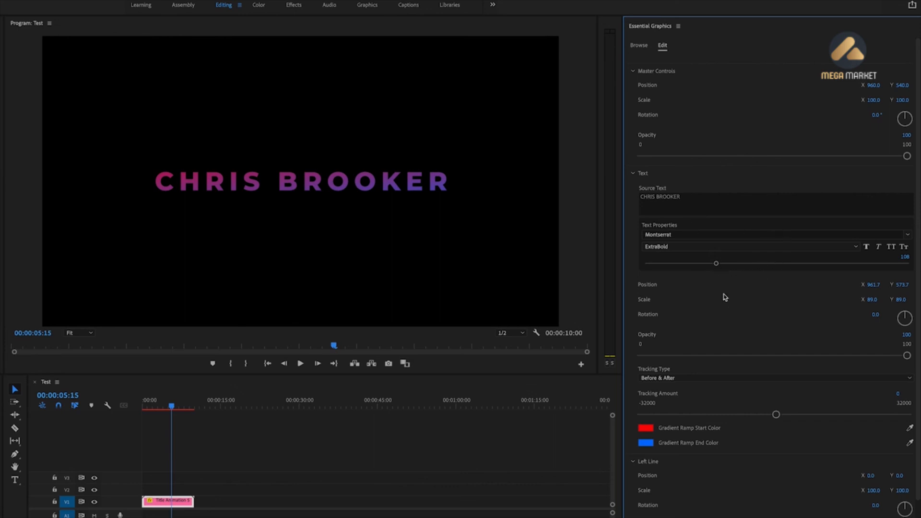
{"action": "left_click_drag", "start_coordinate": [870, 300], "coordinate": [860, 299]}
{"action": "key", "text": "ctrl+z"}
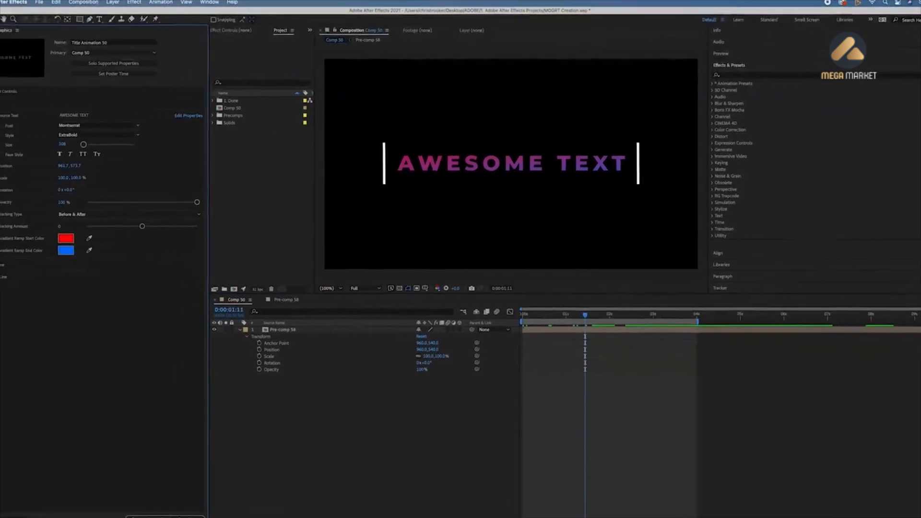
Open the title pre-comp and reveal the AWESOME TEXT layer's Scale property
{"action": "left_click", "coordinate": [54, 180]}
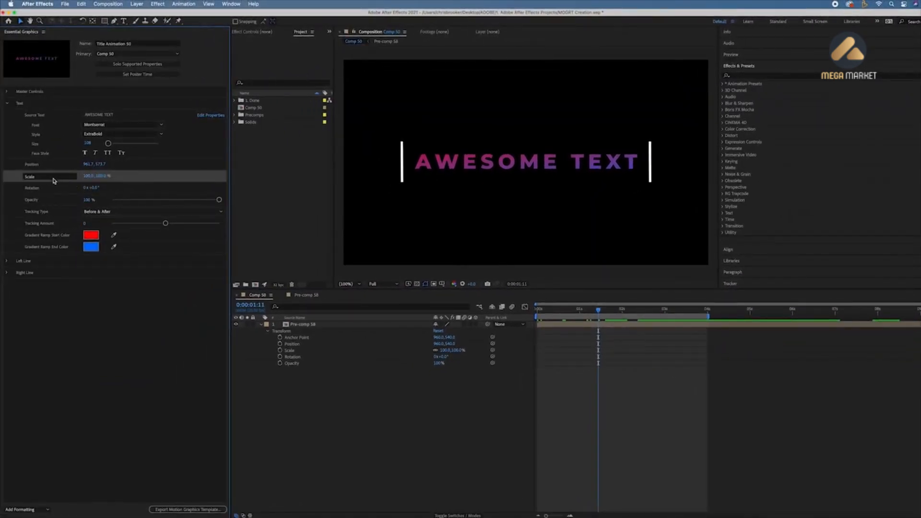
{"action": "double_click", "coordinate": [295, 324]}
{"action": "left_click", "coordinate": [302, 331]}
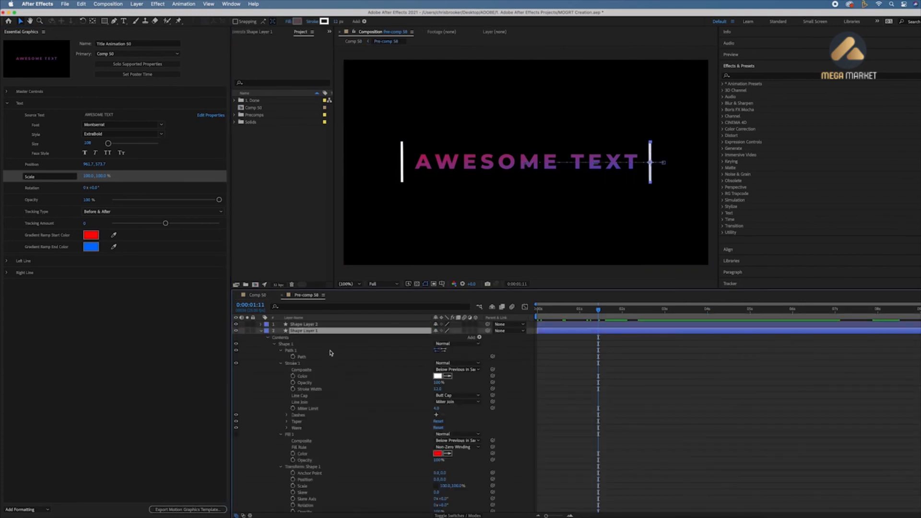
{"action": "scroll", "coordinate": [301, 364], "scroll_direction": "down", "scroll_amount": 5}
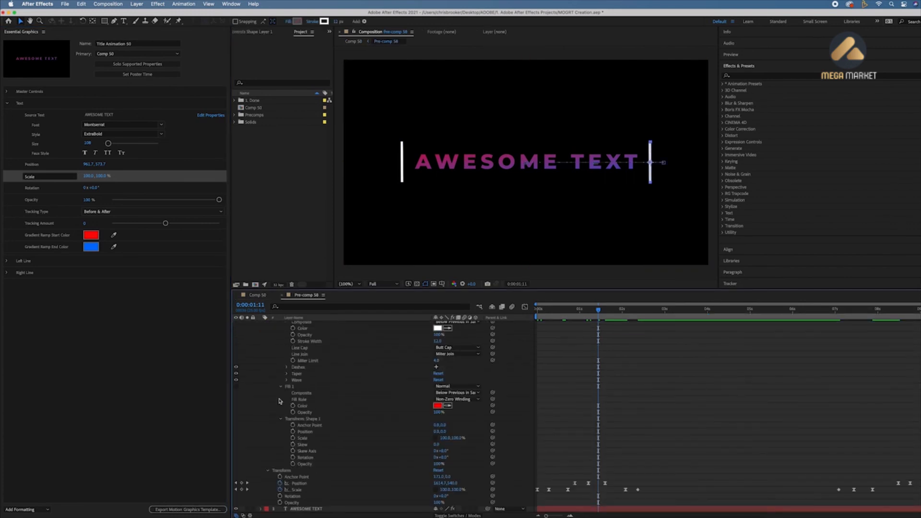
{"action": "left_click", "coordinate": [260, 509]}
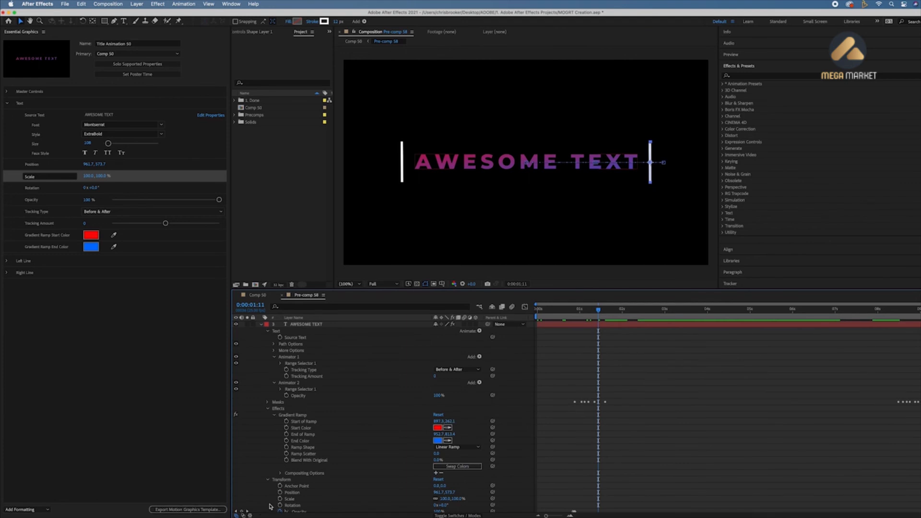
{"action": "scroll", "coordinate": [294, 428], "scroll_direction": "down", "scroll_amount": 1}
{"action": "left_click", "coordinate": [290, 499]}
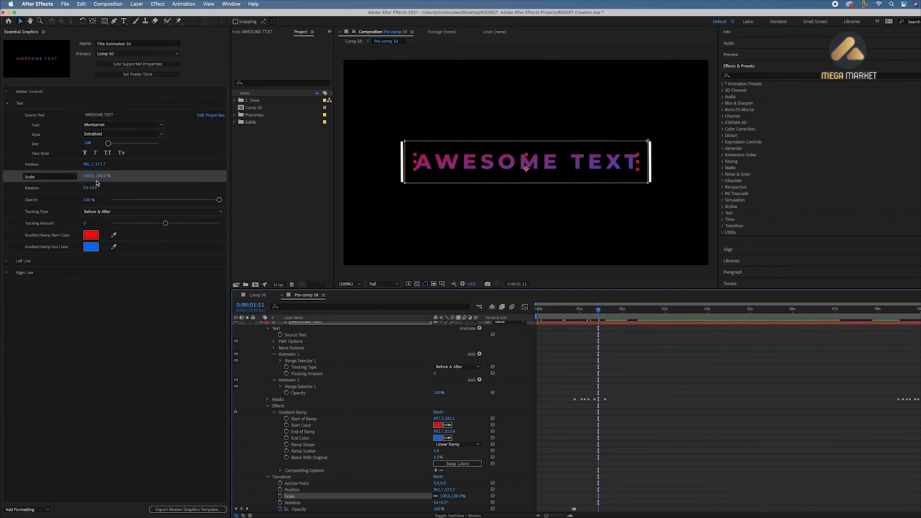
Test scaling AWESOME TEXT to 86%, undo it, then save the project for template export
{"action": "mouse_move", "coordinate": [89, 177]}
{"action": "left_mouse_down"}
{"action": "mouse_move", "coordinate": [73, 177]}
{"action": "mouse_move", "coordinate": [84, 178]}
{"action": "left_mouse_up"}
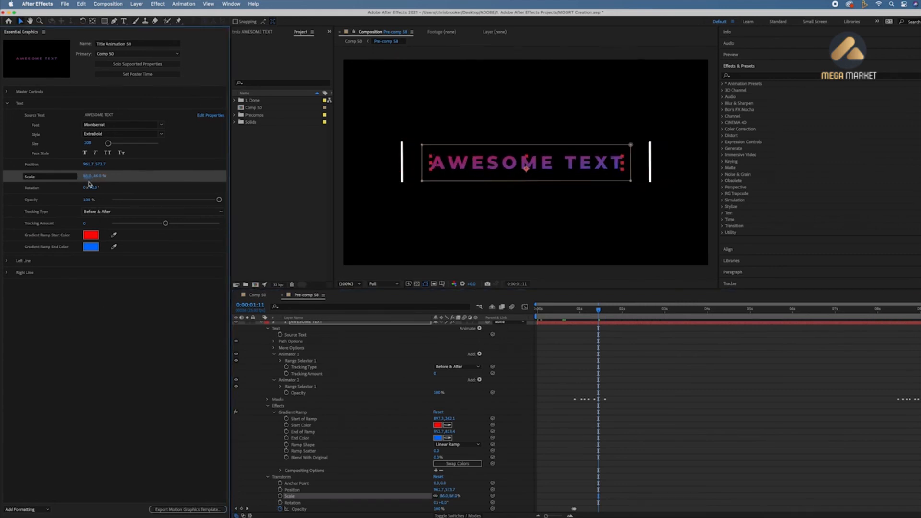
{"action": "key", "text": "super+z"}
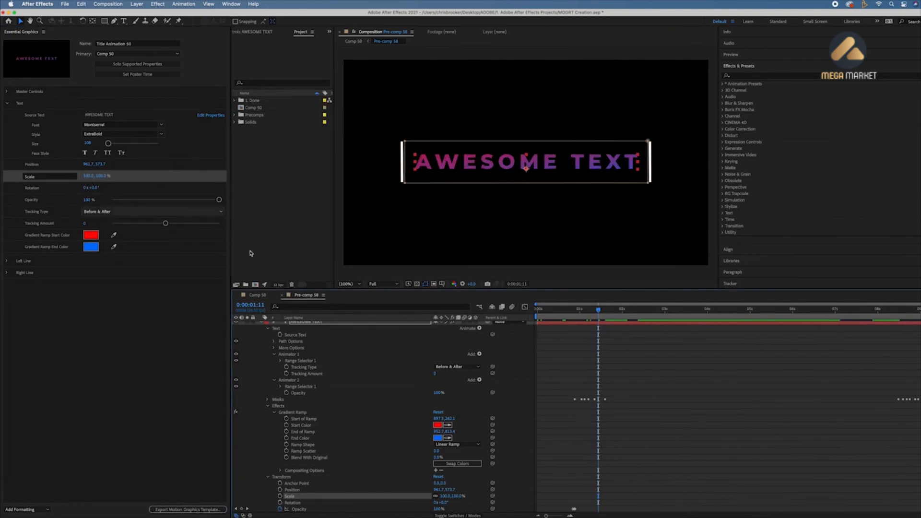
{"action": "left_click", "coordinate": [201, 511]}
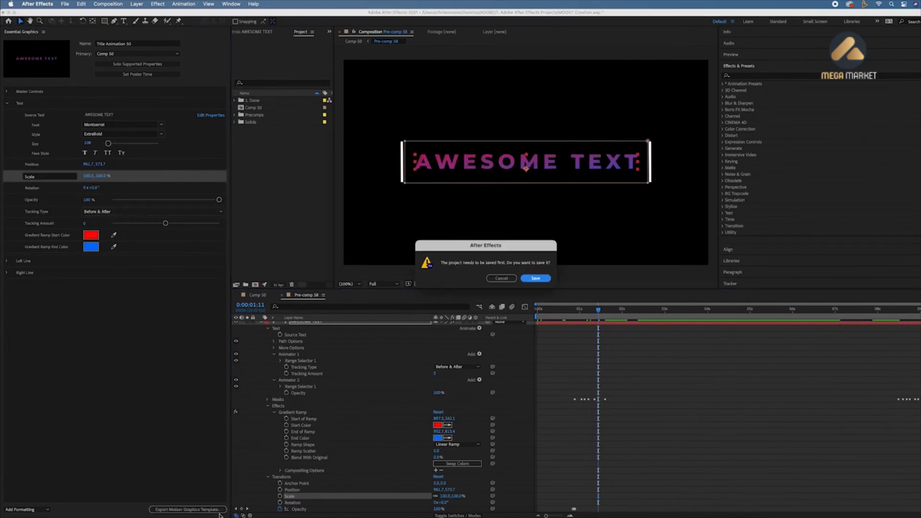
{"action": "left_click", "coordinate": [533, 279]}
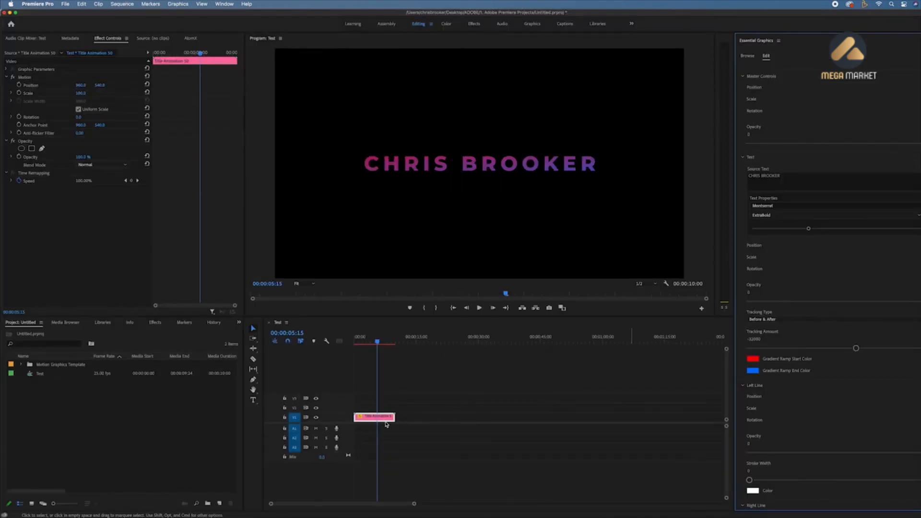
{"action": "left_click", "coordinate": [386, 423]}
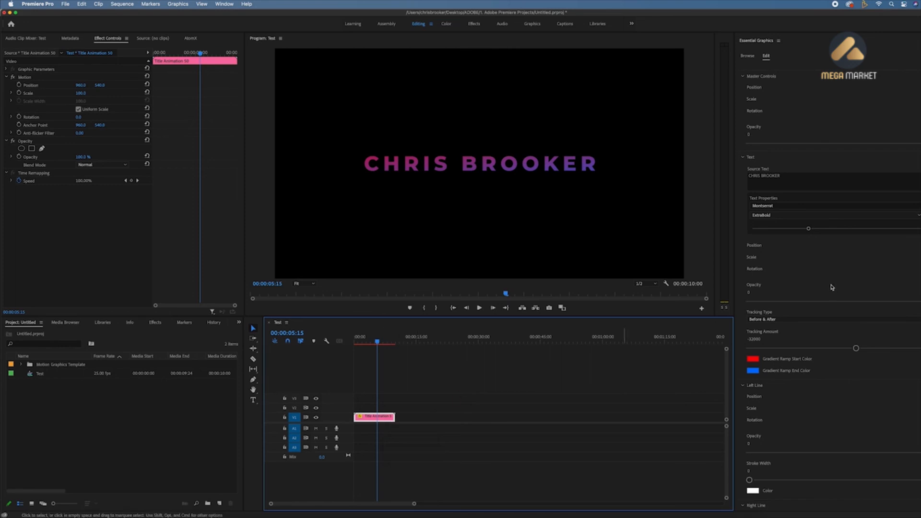
{"action": "scroll", "coordinate": [831, 287], "scroll_direction": "down", "scroll_amount": 5}
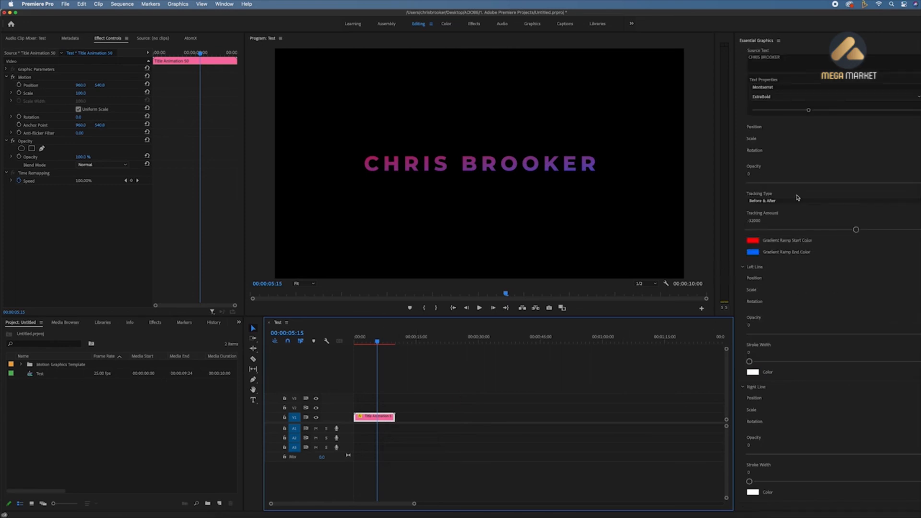
{"action": "left_click_drag", "start_coordinate": [857, 230], "coordinate": [877, 233]}
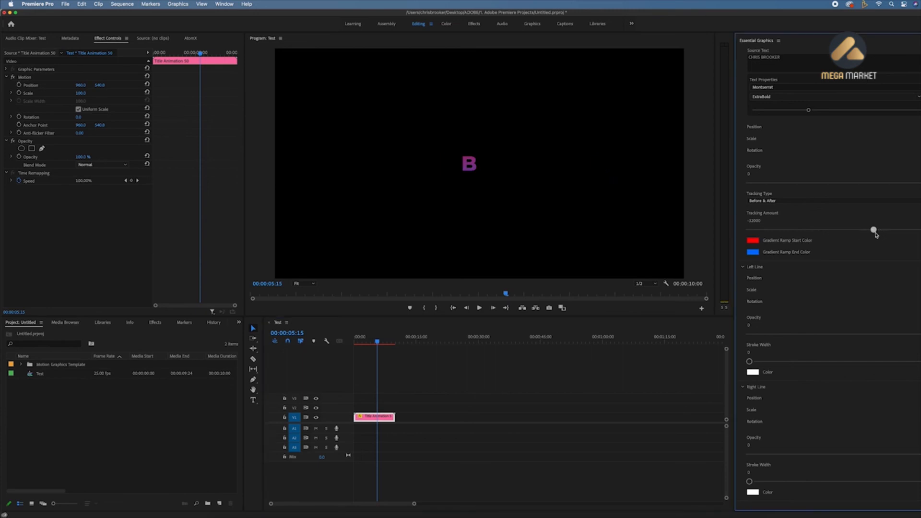
{"action": "key", "text": "super+z"}
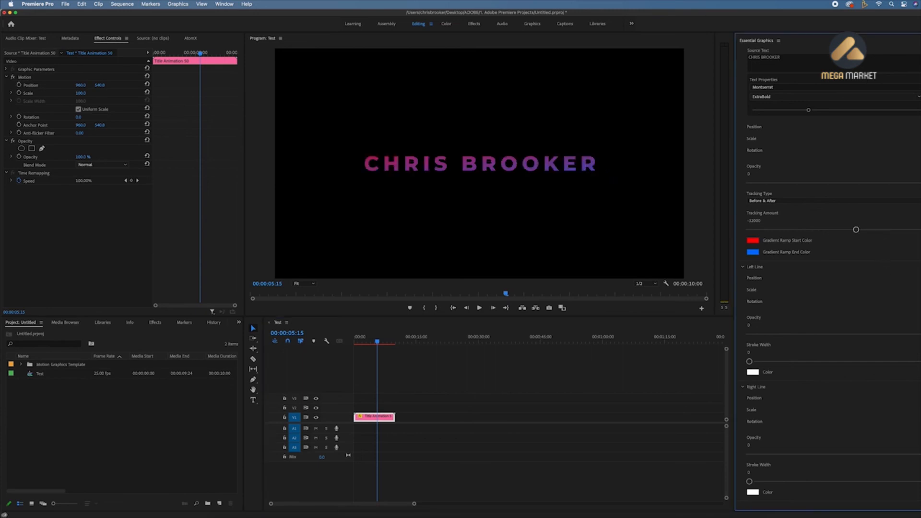